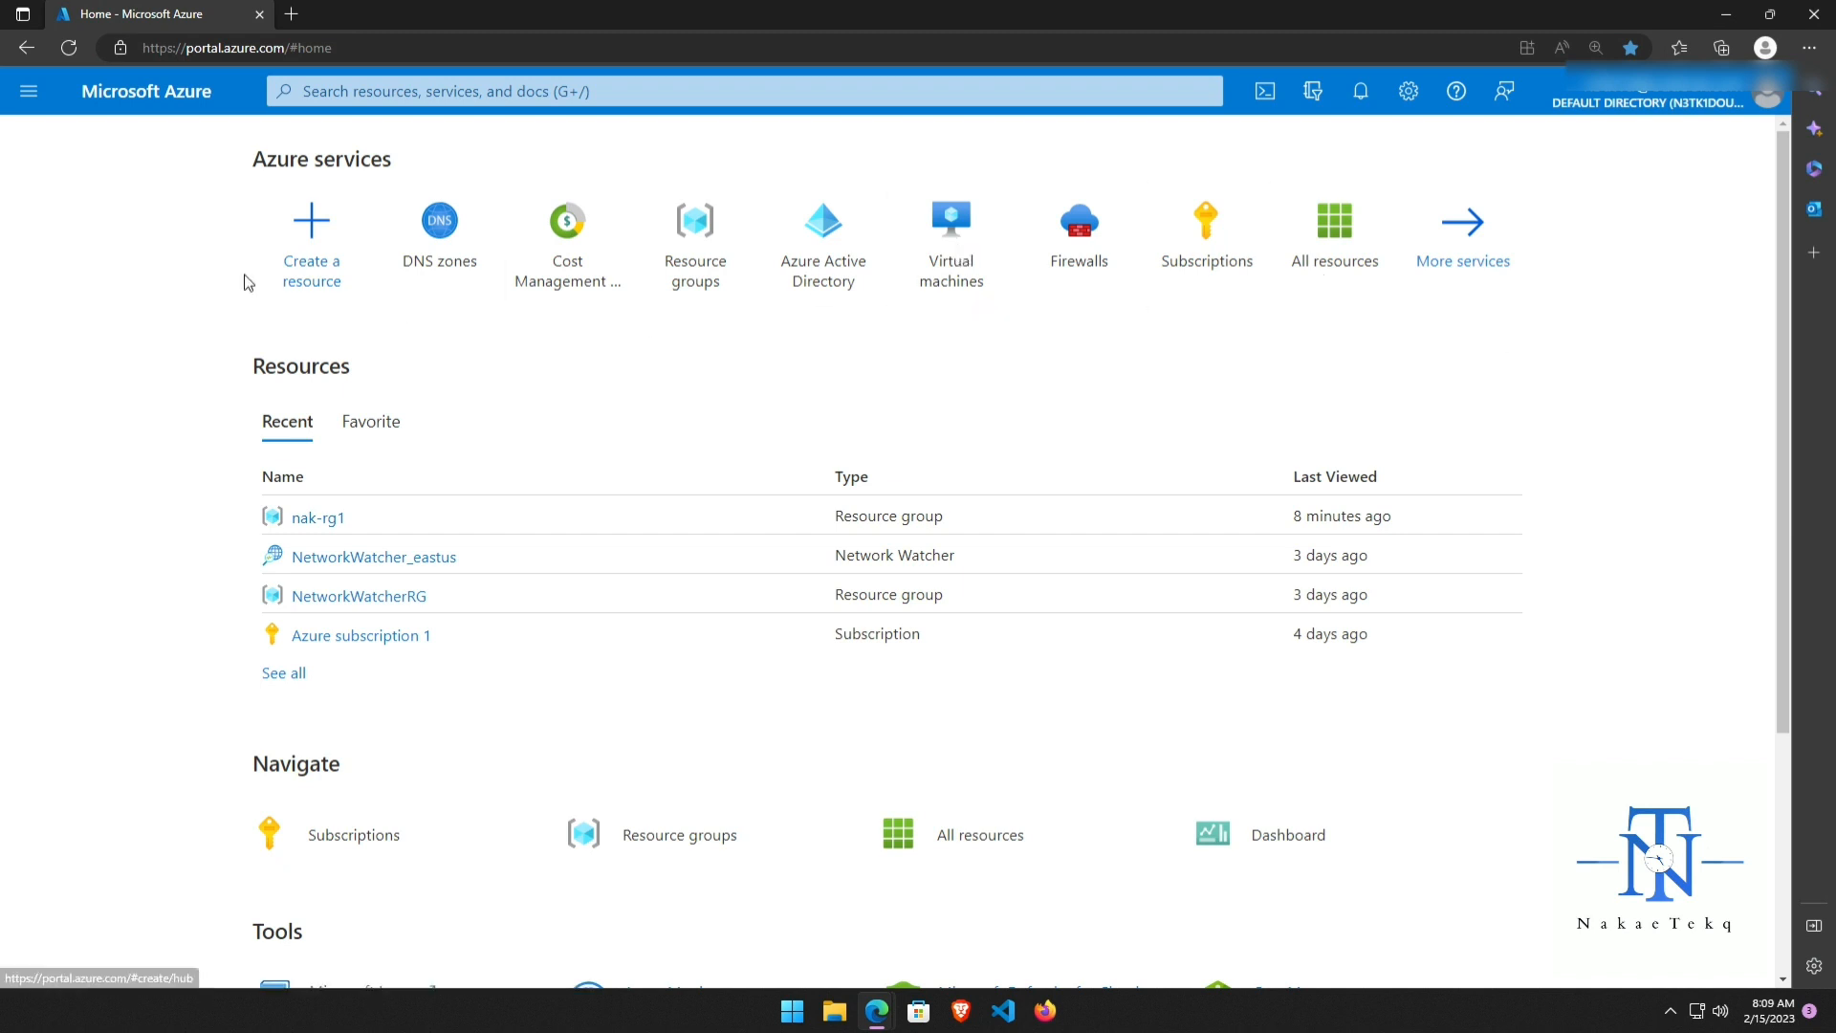
Find Azure Active Directory by searching for "act", view its overview, and check the portal's Directories + subscriptions settings
click(28, 91)
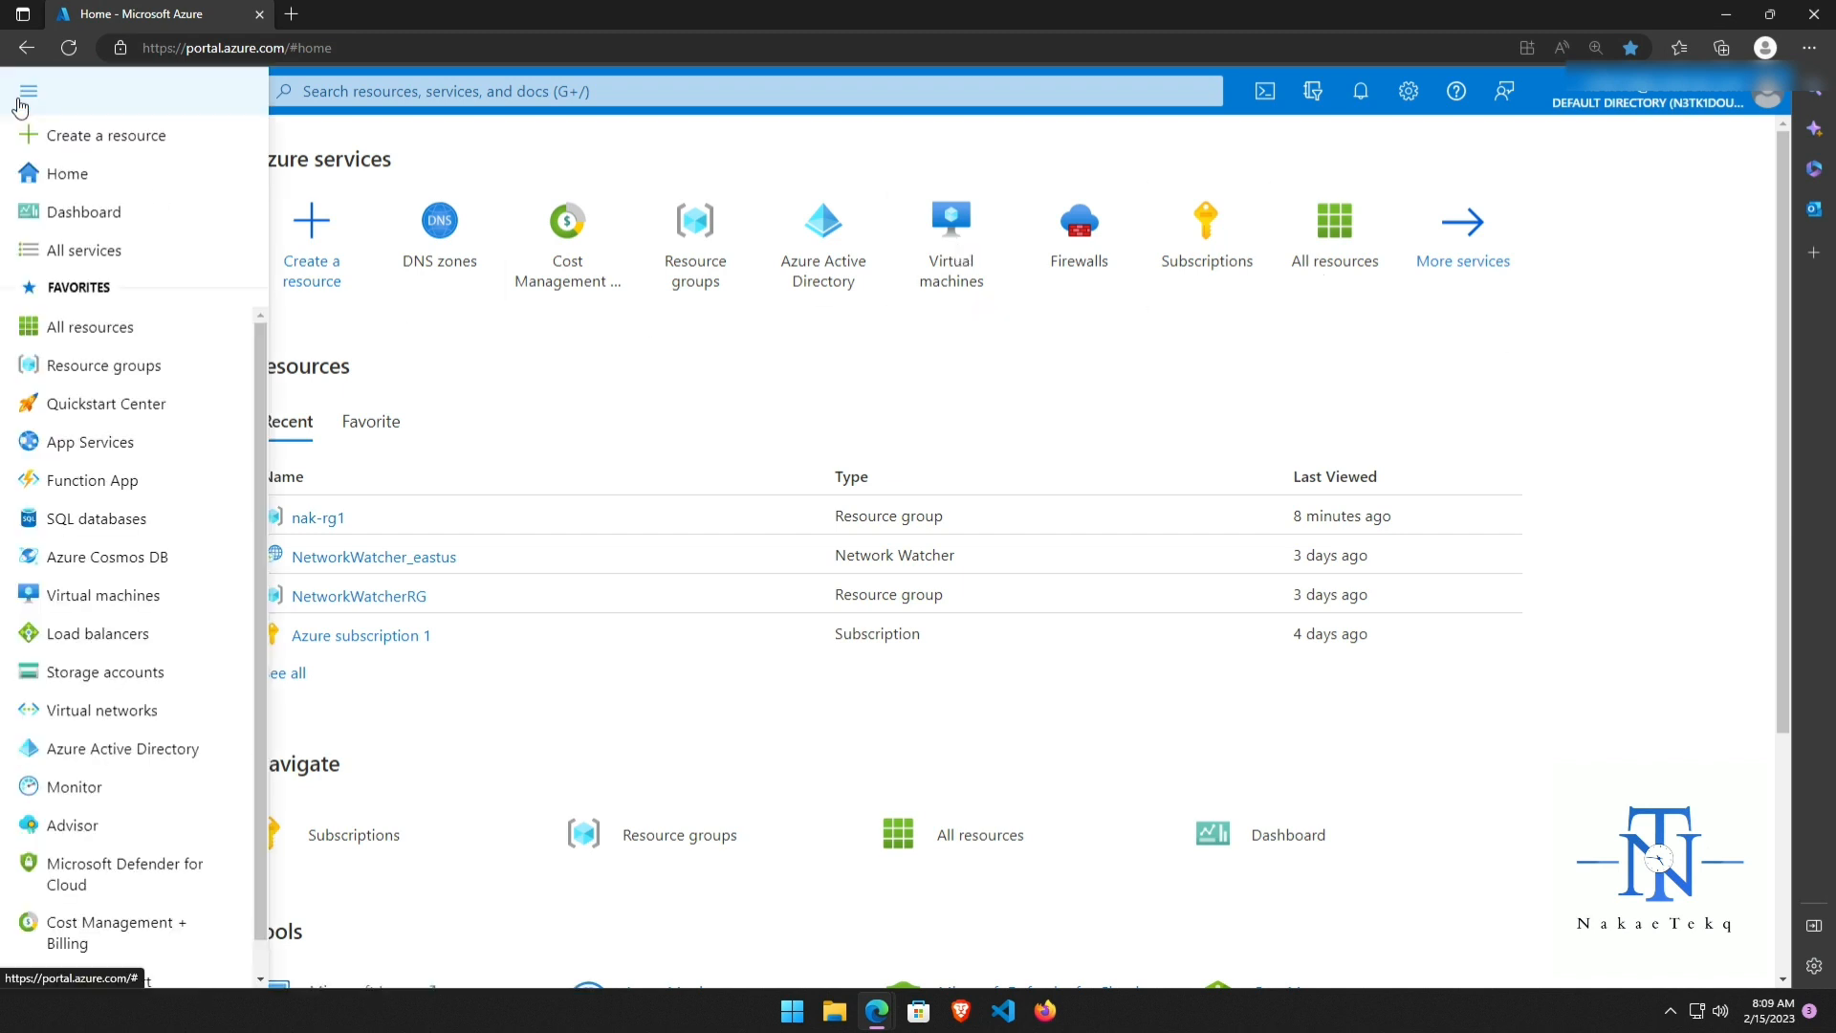
click(548, 88)
text(act)
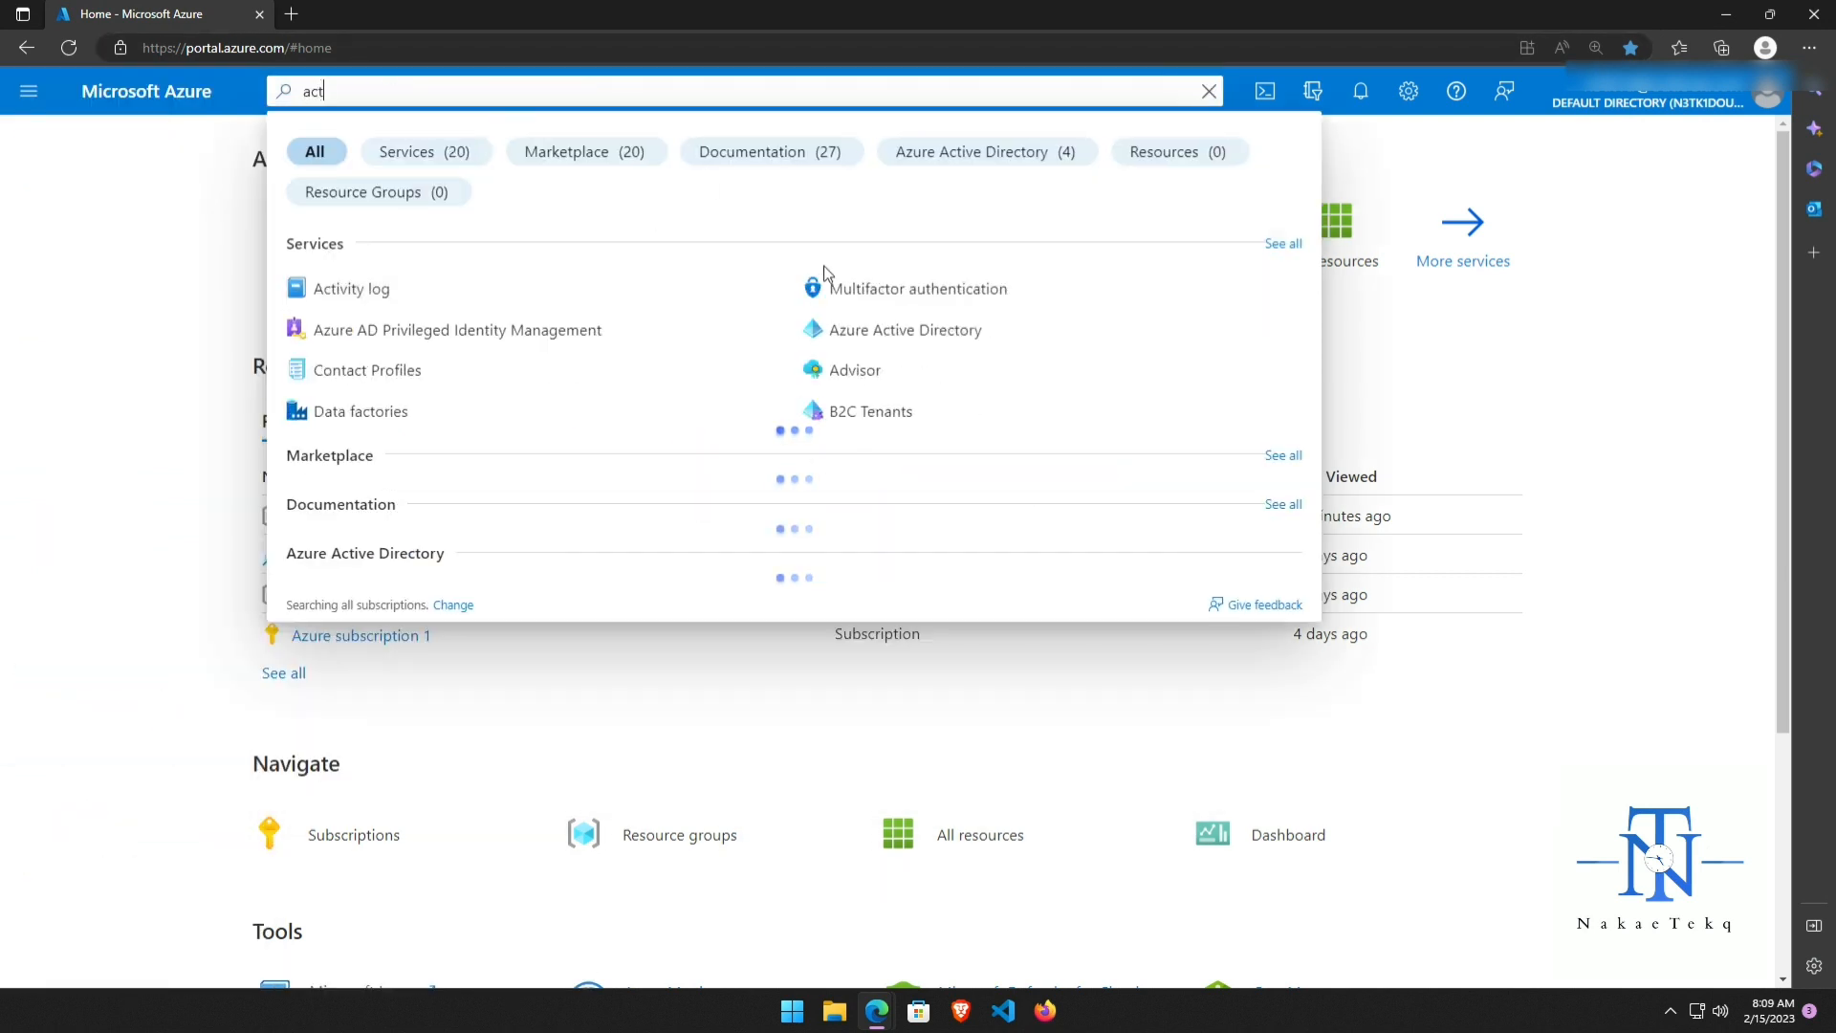
click(923, 329)
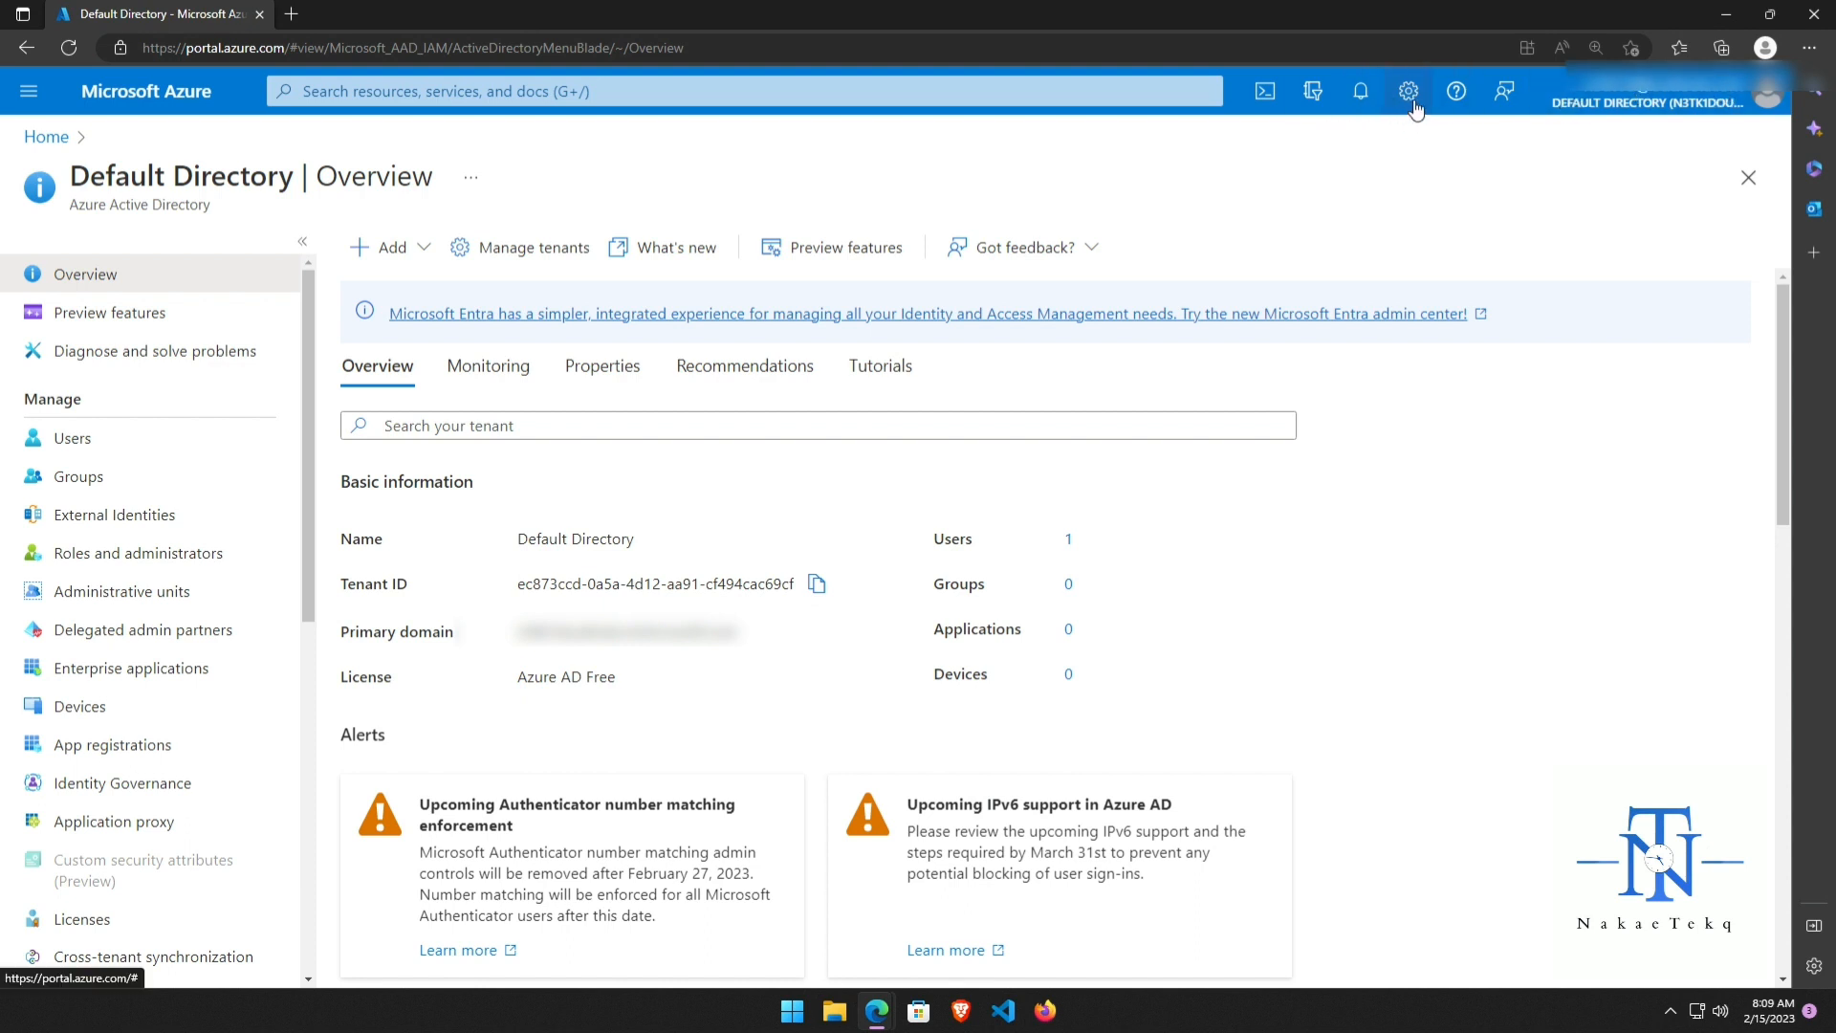
click(1324, 100)
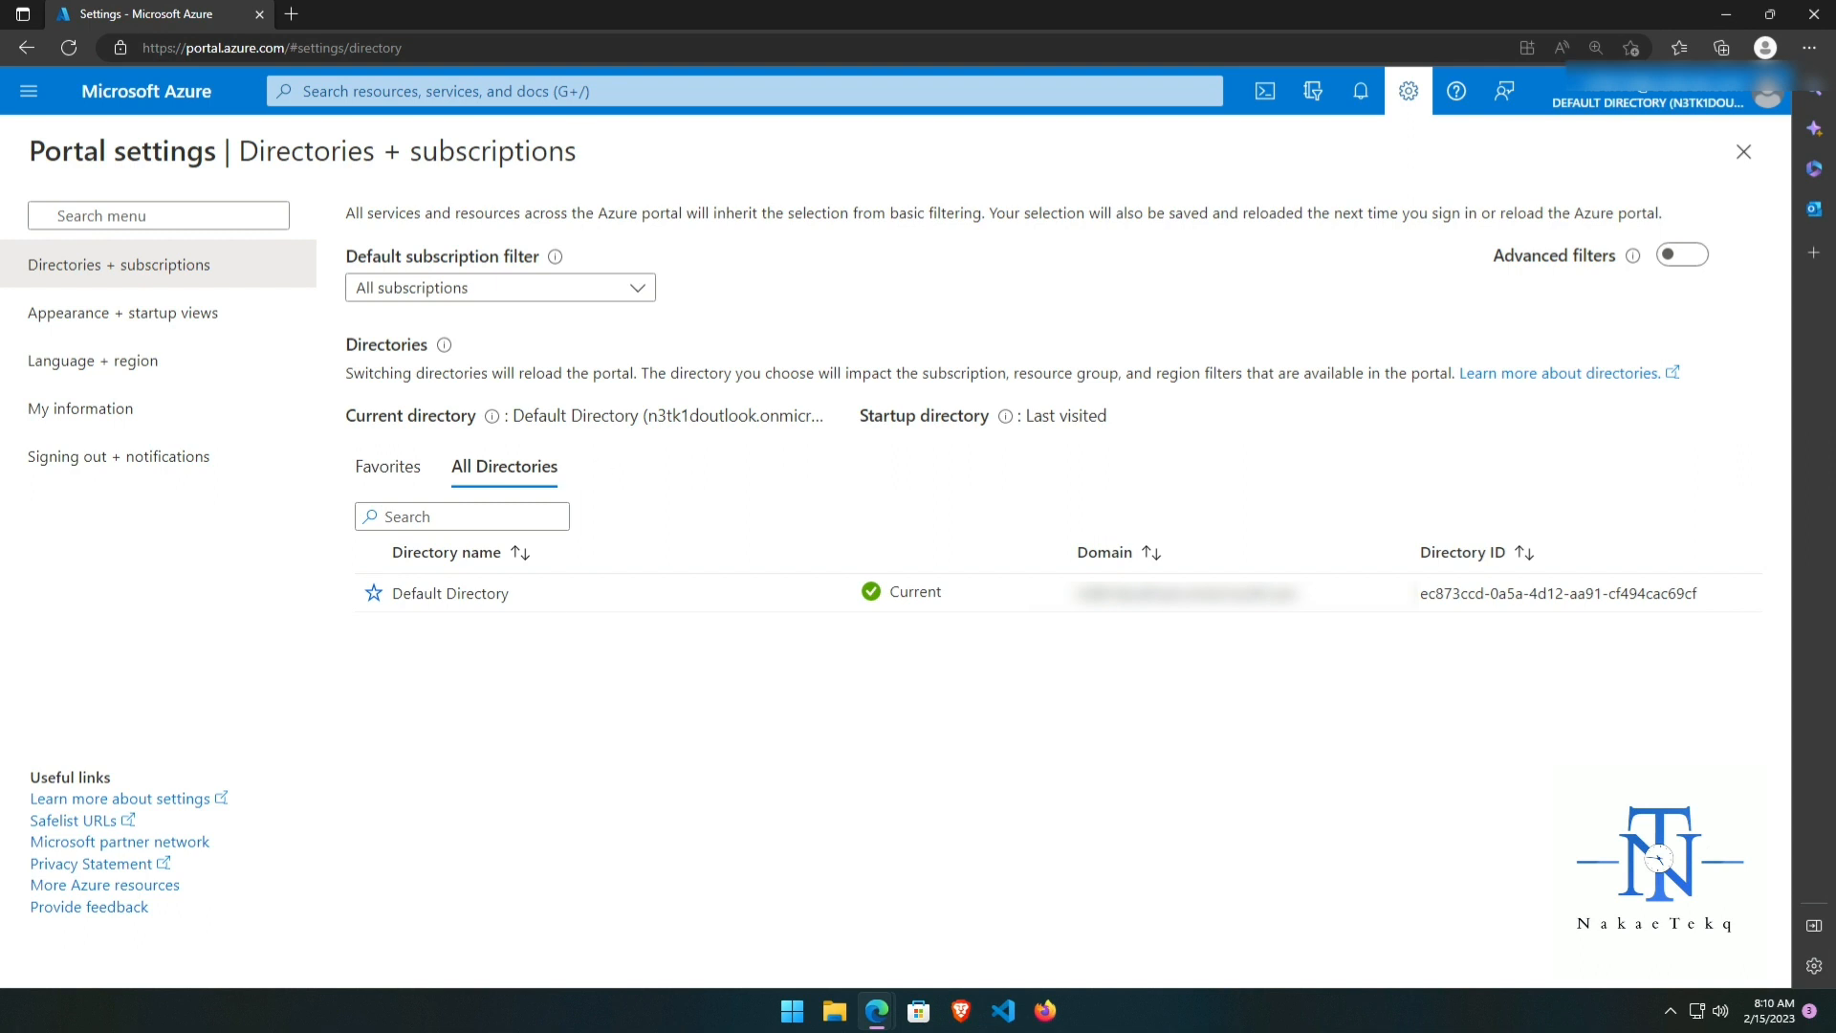
Search the portal for "acti", open Azure Active Directory and go to its tenant management page
click(669, 91)
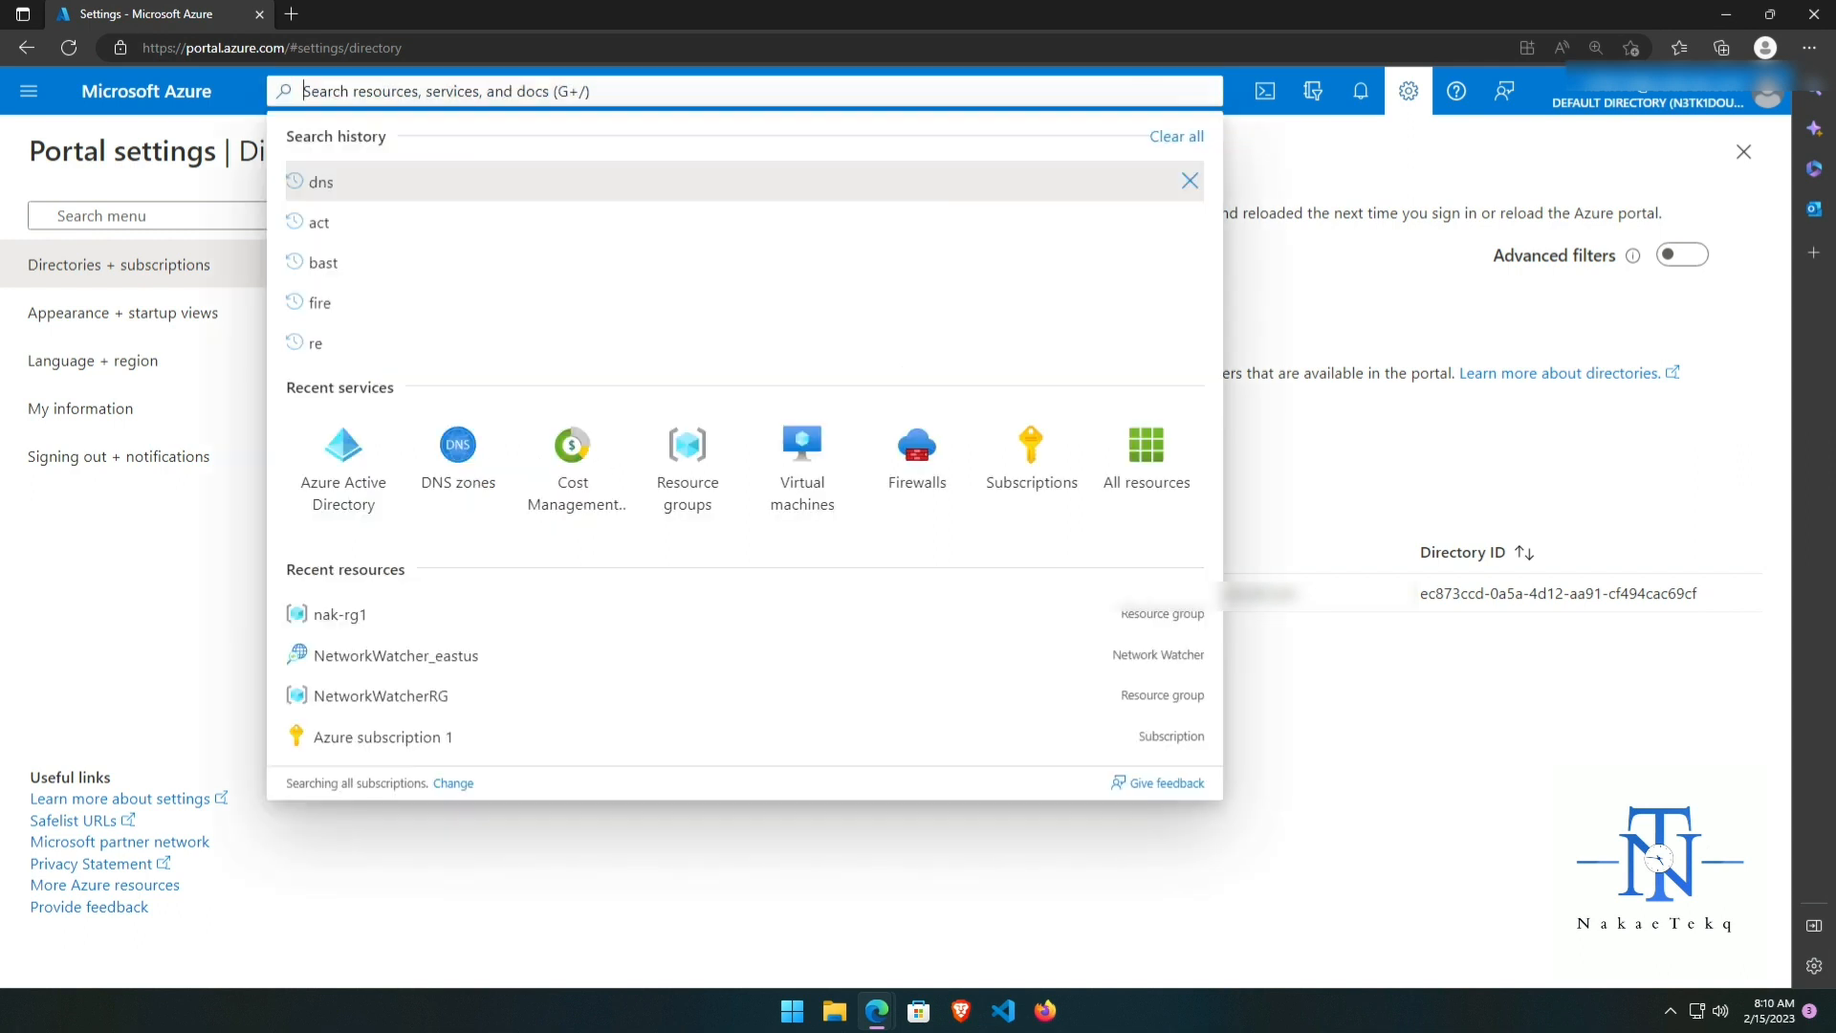
text(acti)
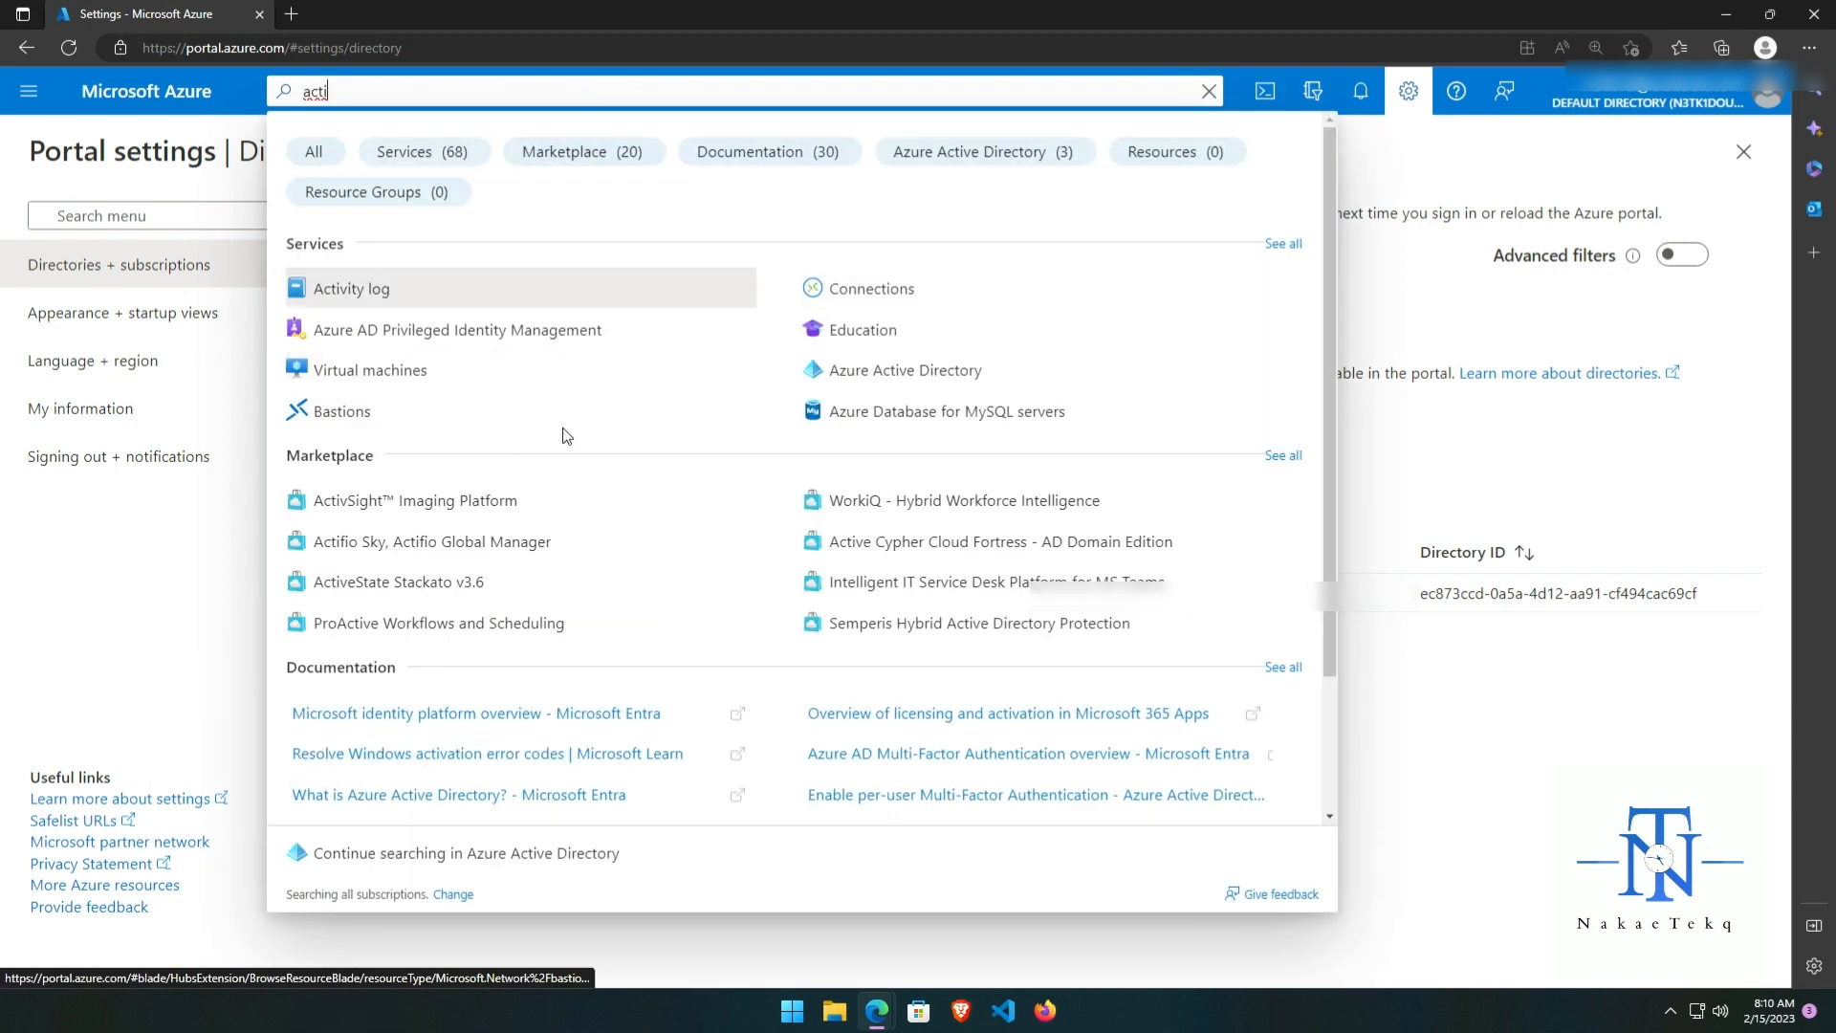
click(926, 374)
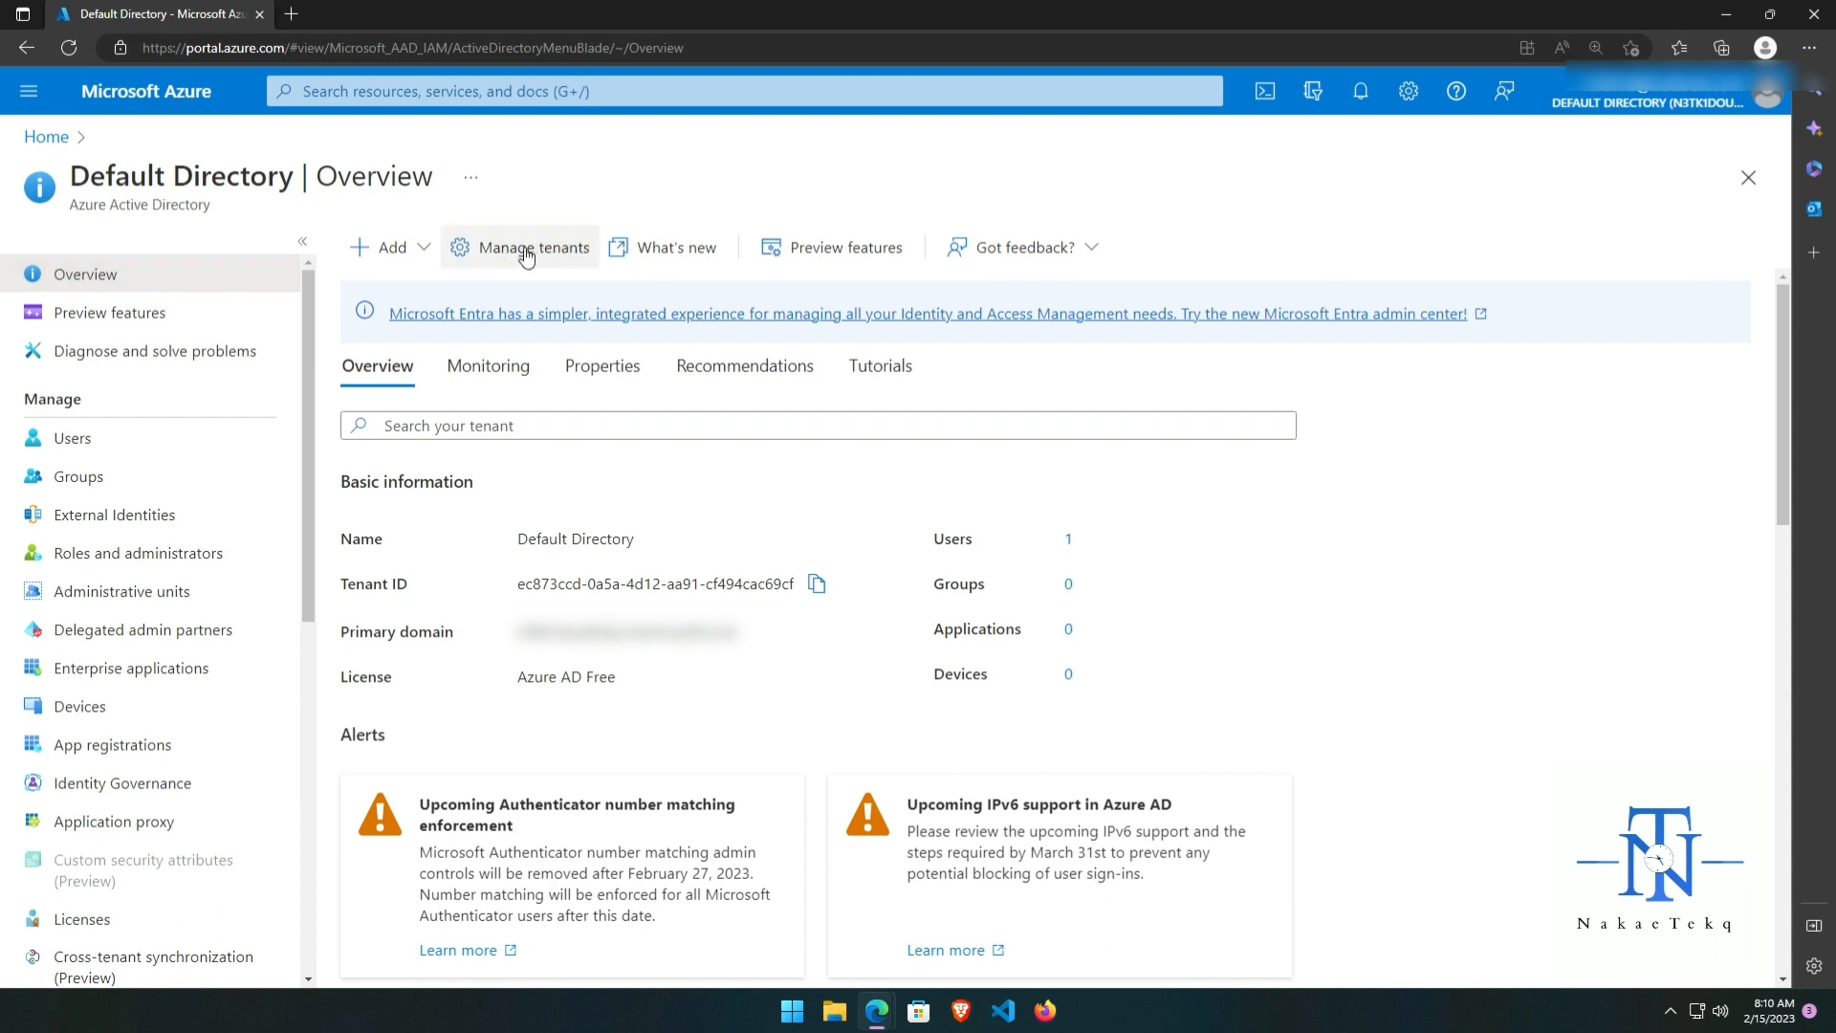
click(533, 250)
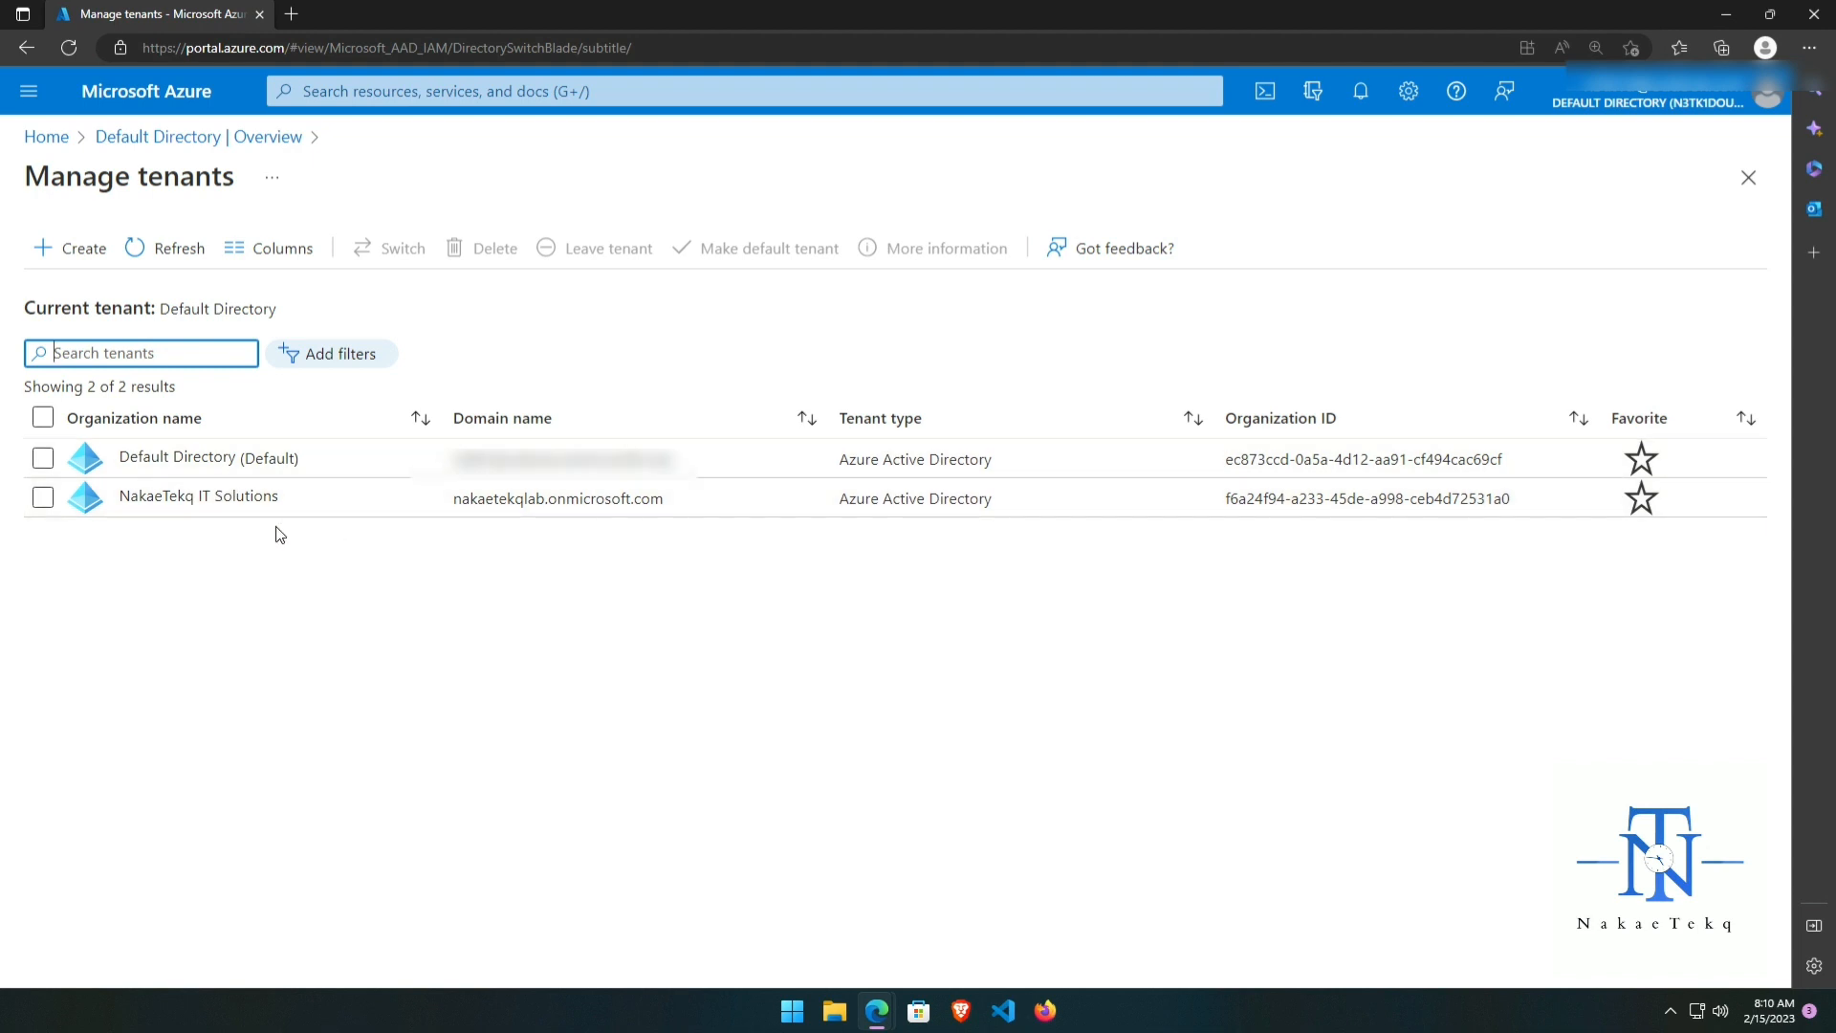
Start a new tenant of type Azure Active Directory and set its organization name to "nakae computing"
click(73, 250)
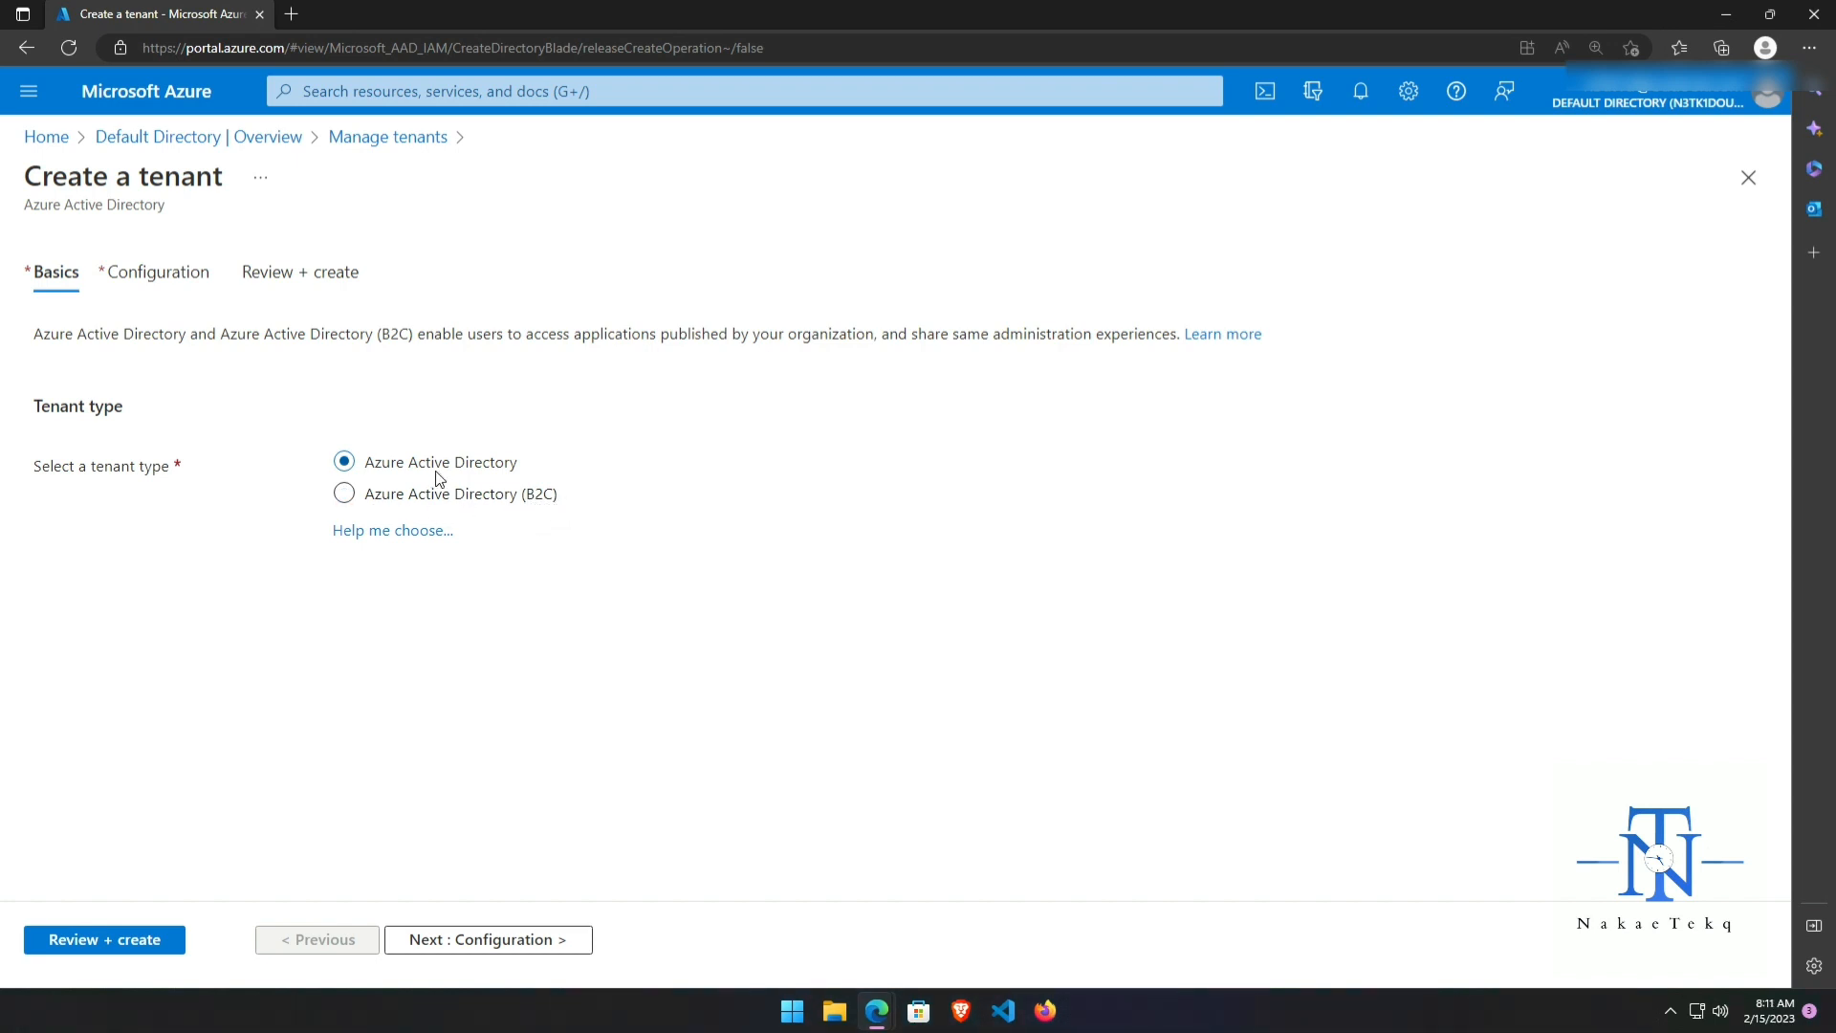
click(442, 942)
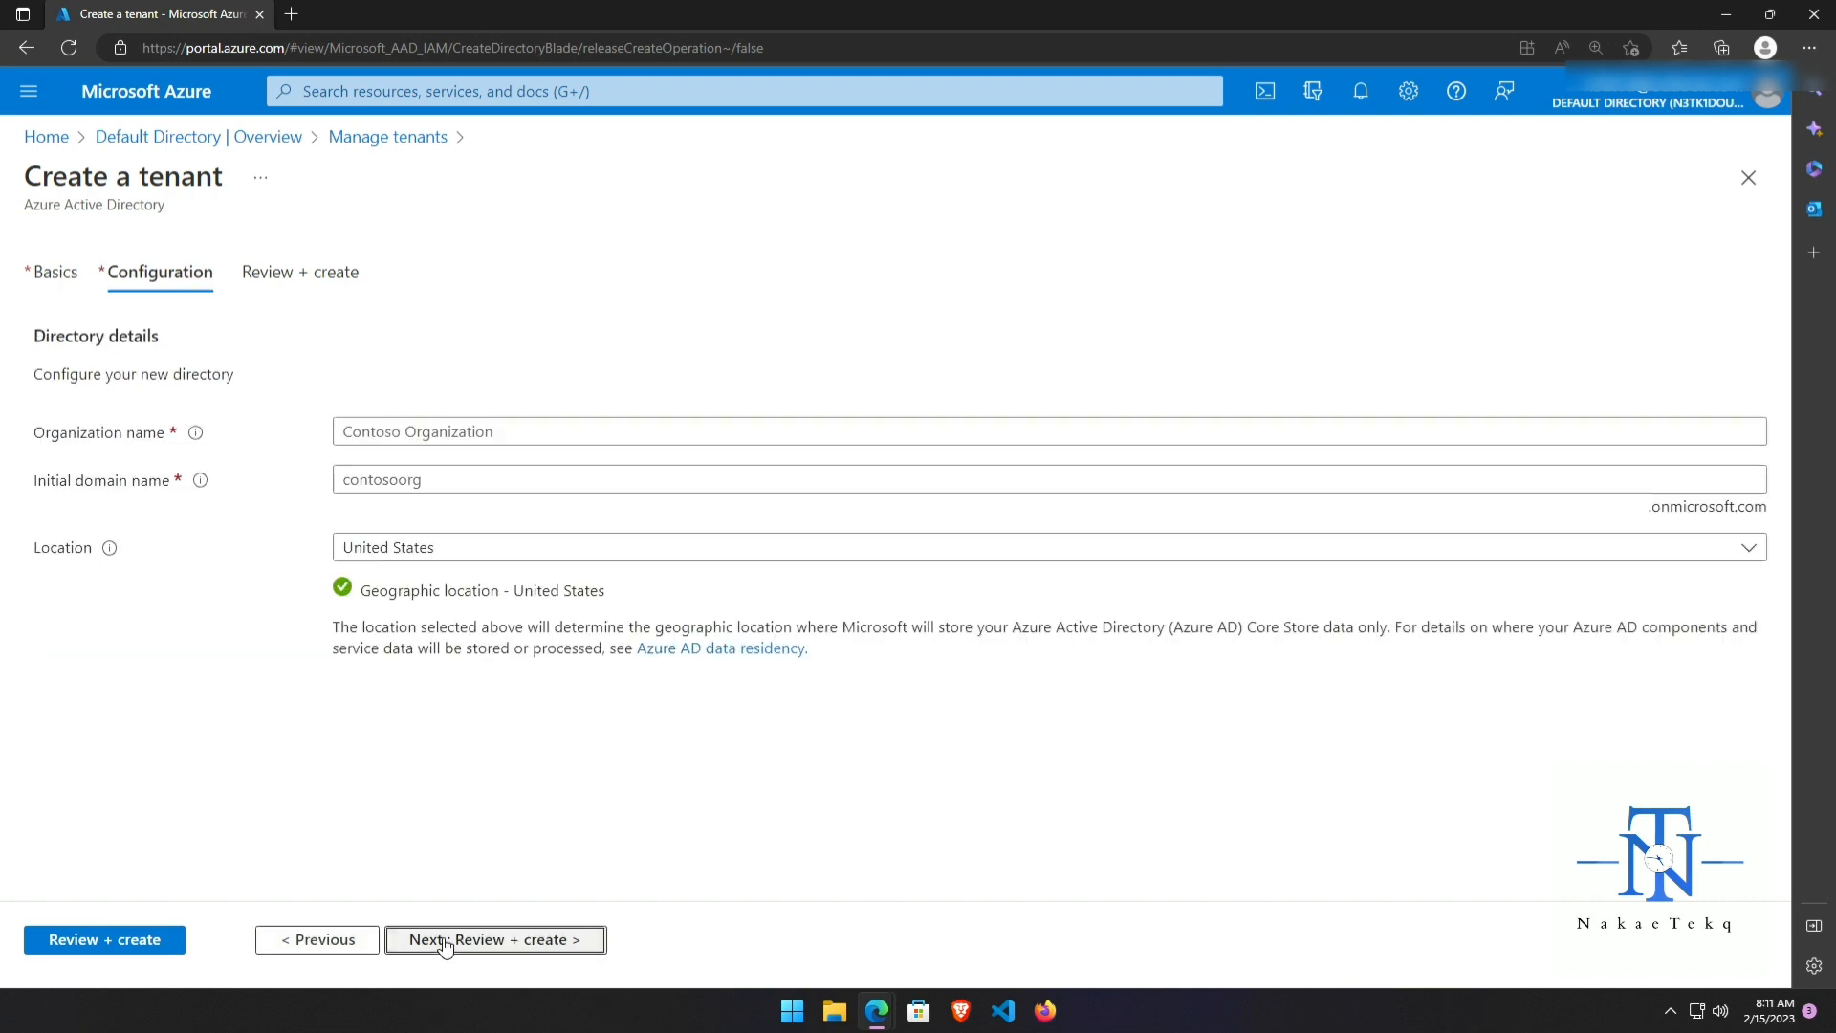
click(474, 433)
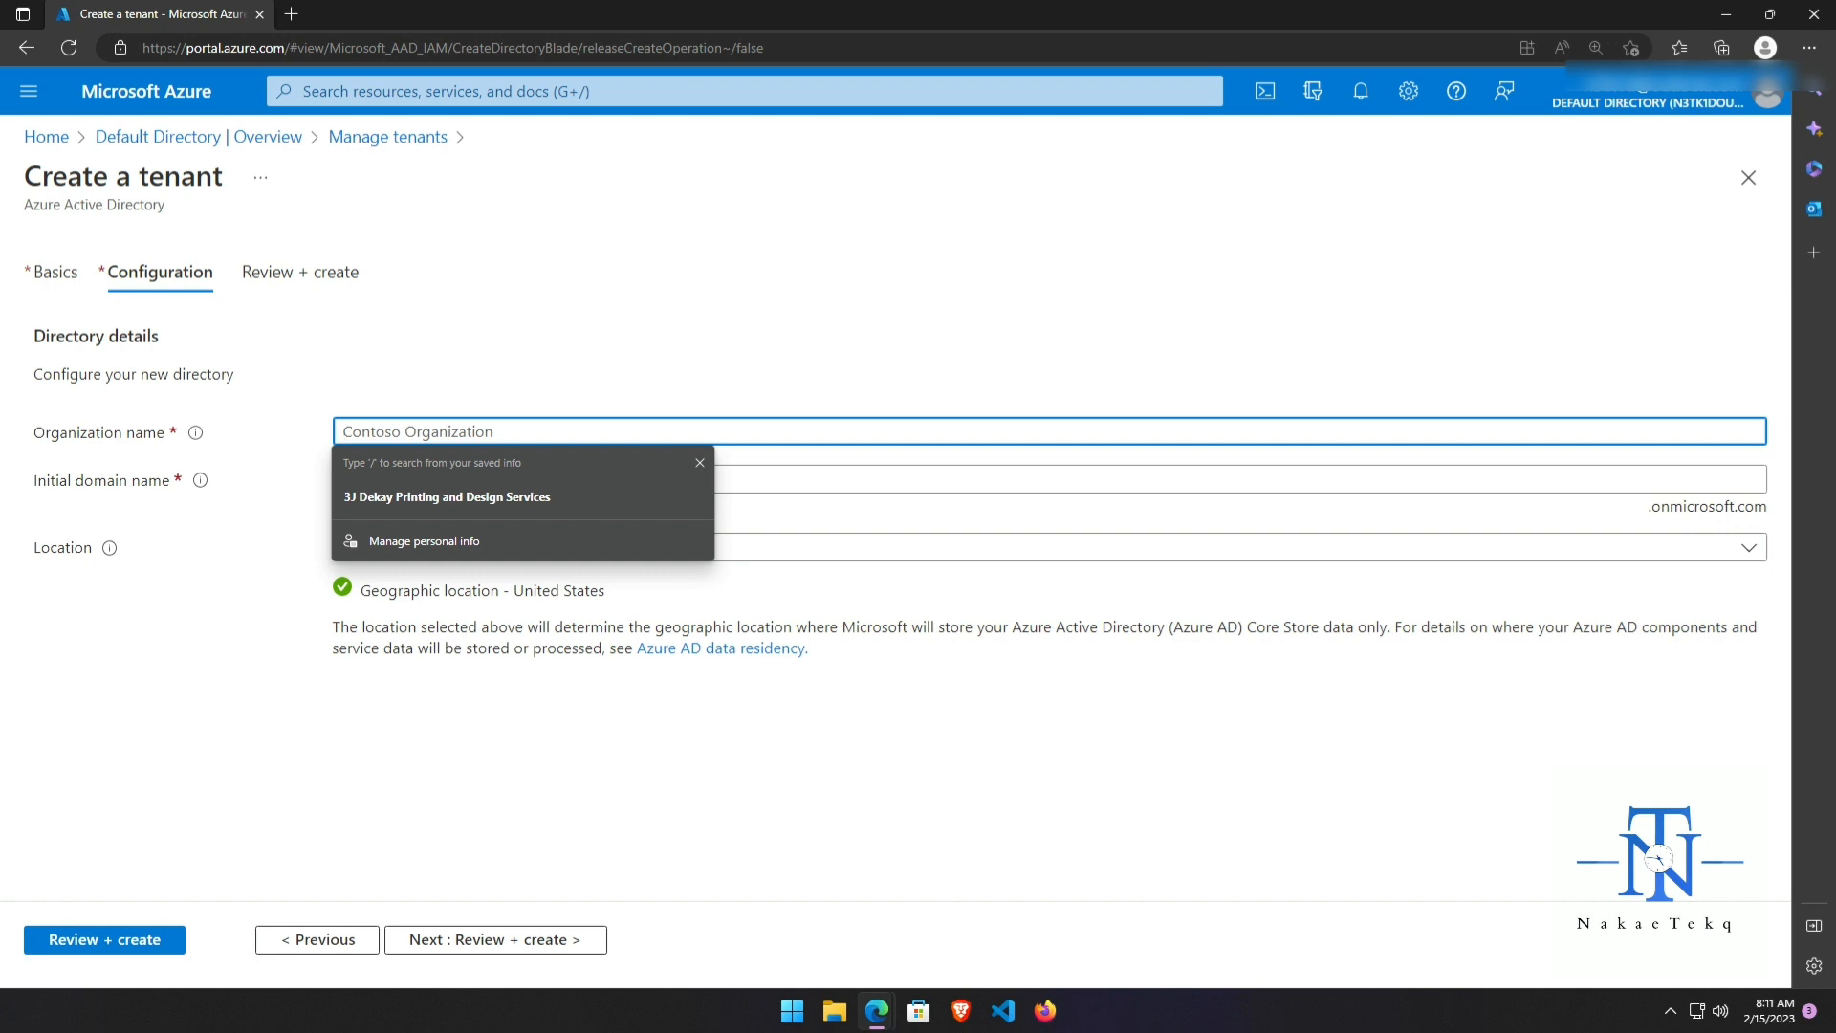
text(nakae)
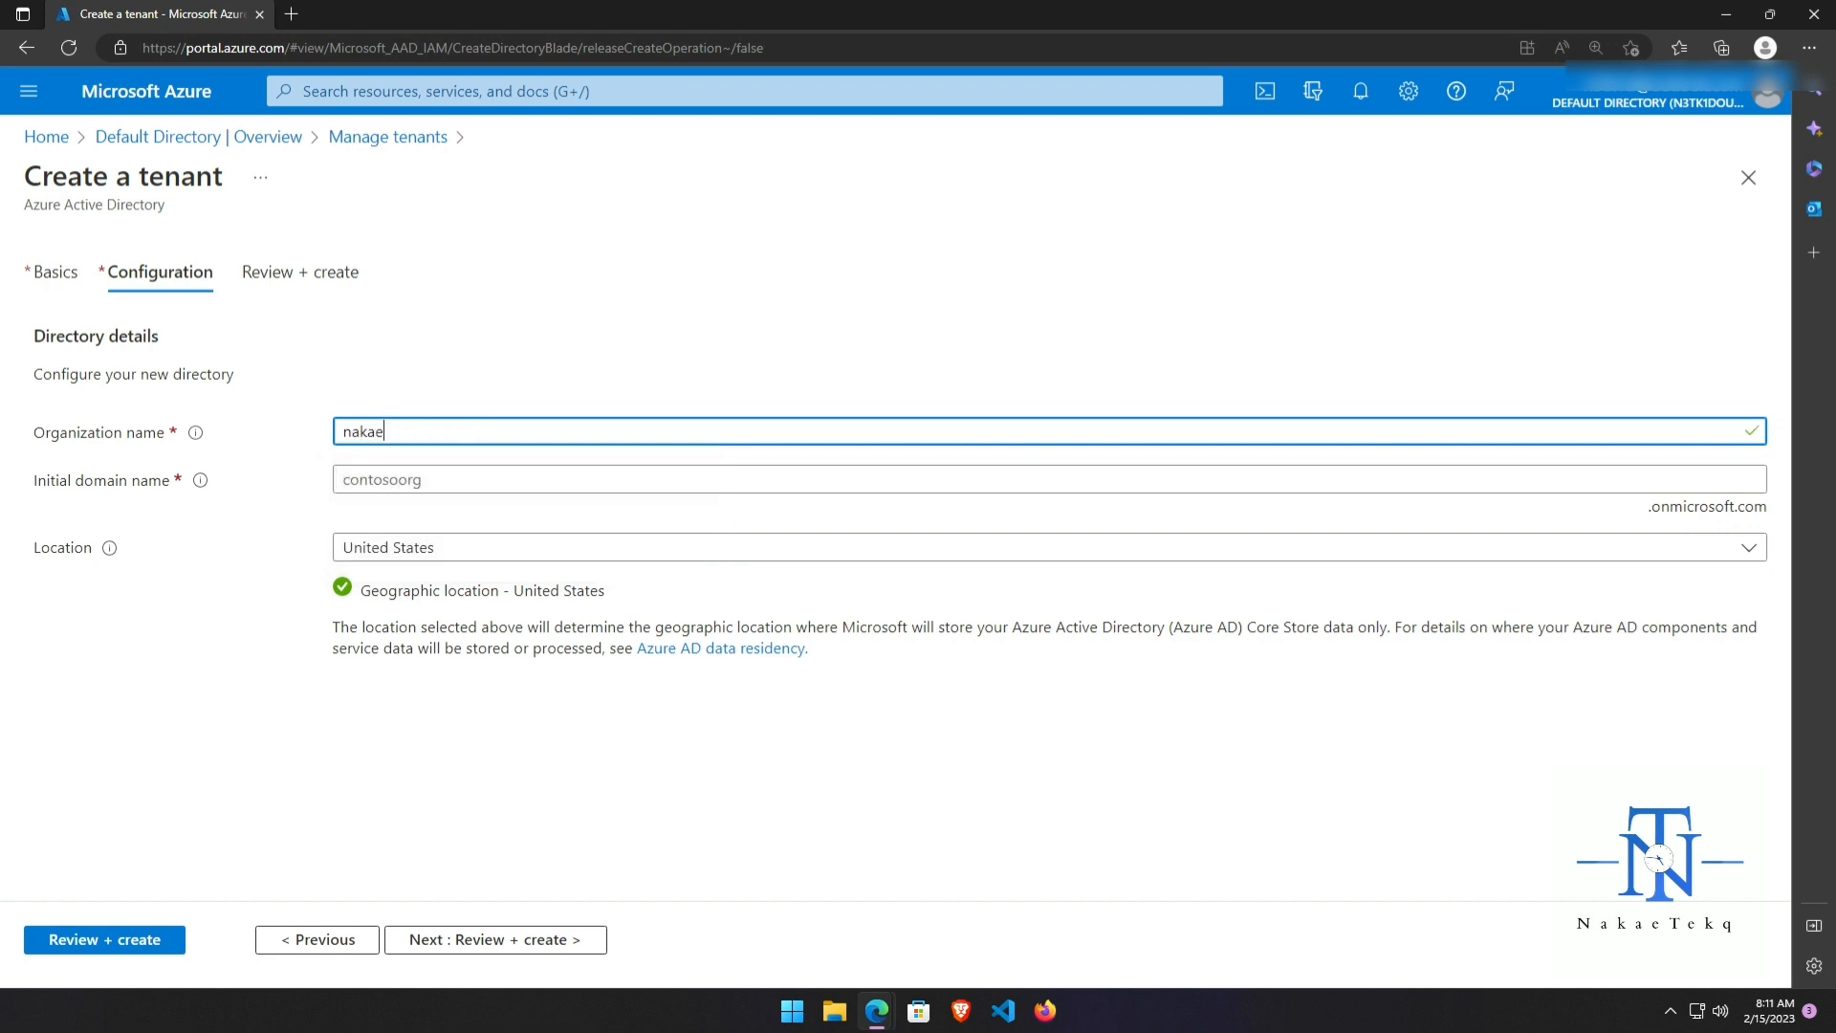
text(pcs)
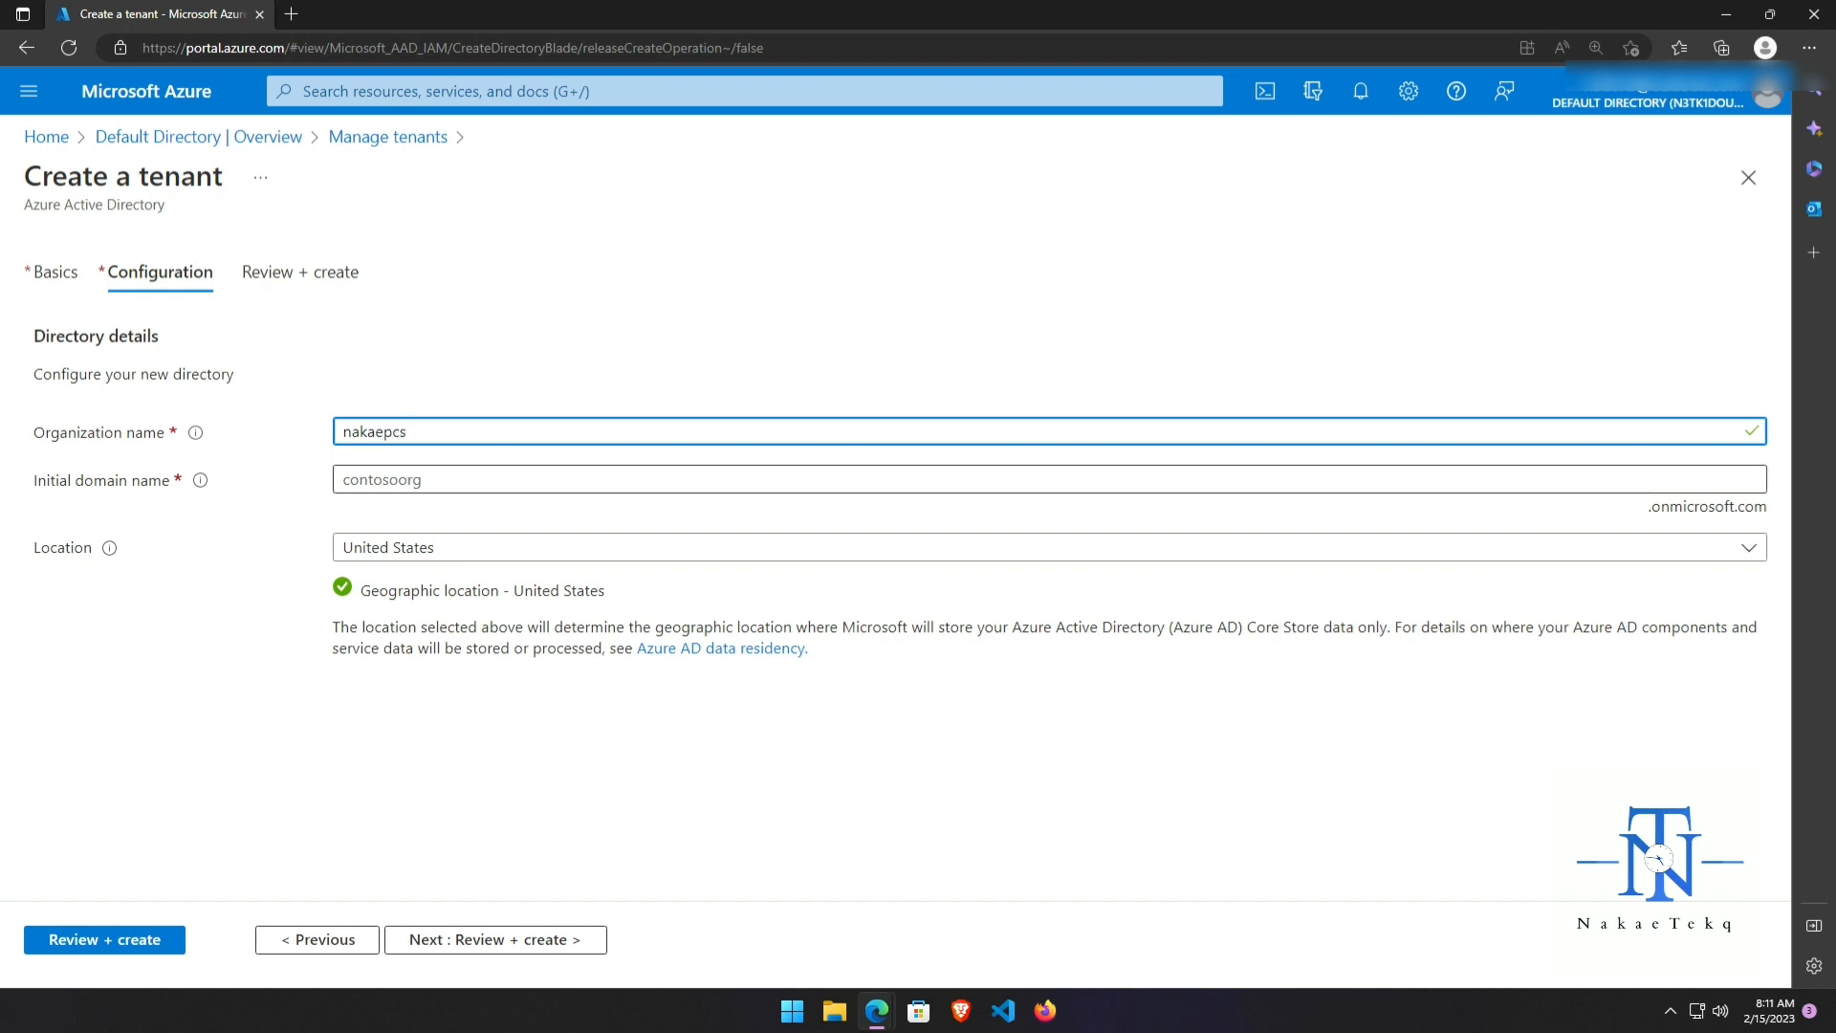
key(BackSpace)
key(BackSpace)
key(BackSpace)
text(computing)
key(Tab)
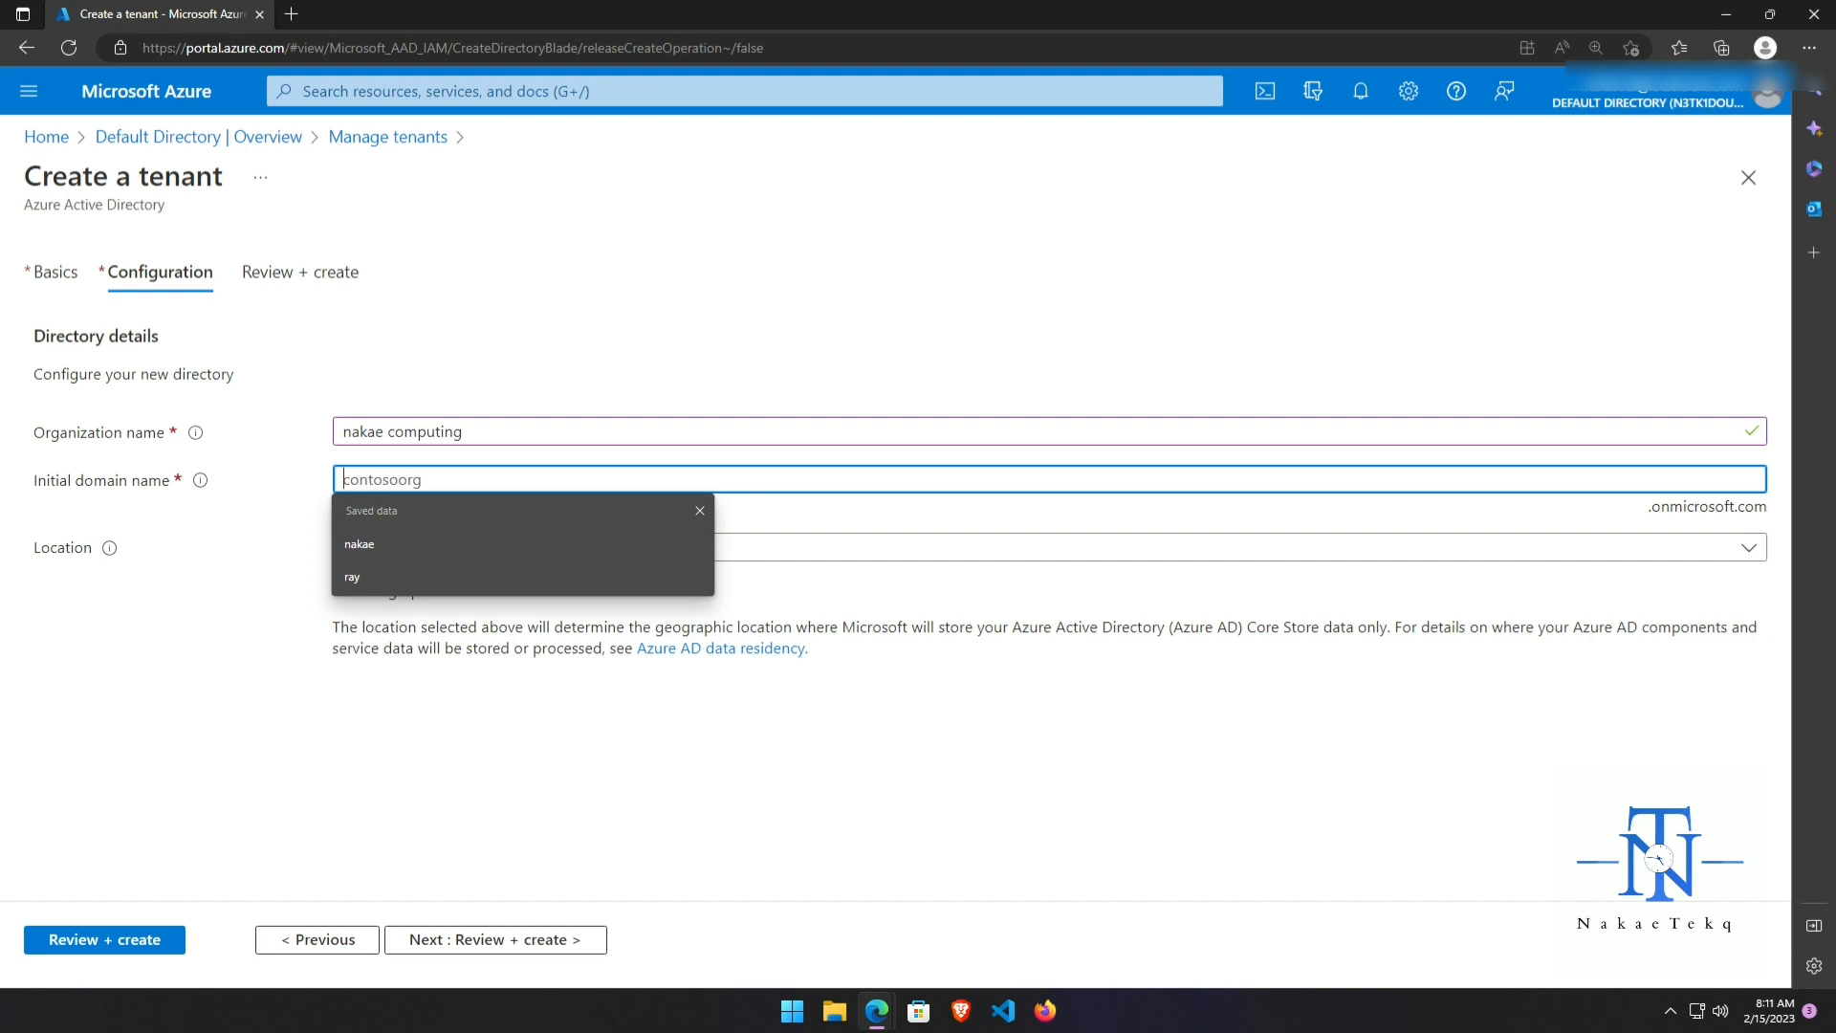
Set the new tenant's initial domain name to "nakaexyz"
text(nakae)
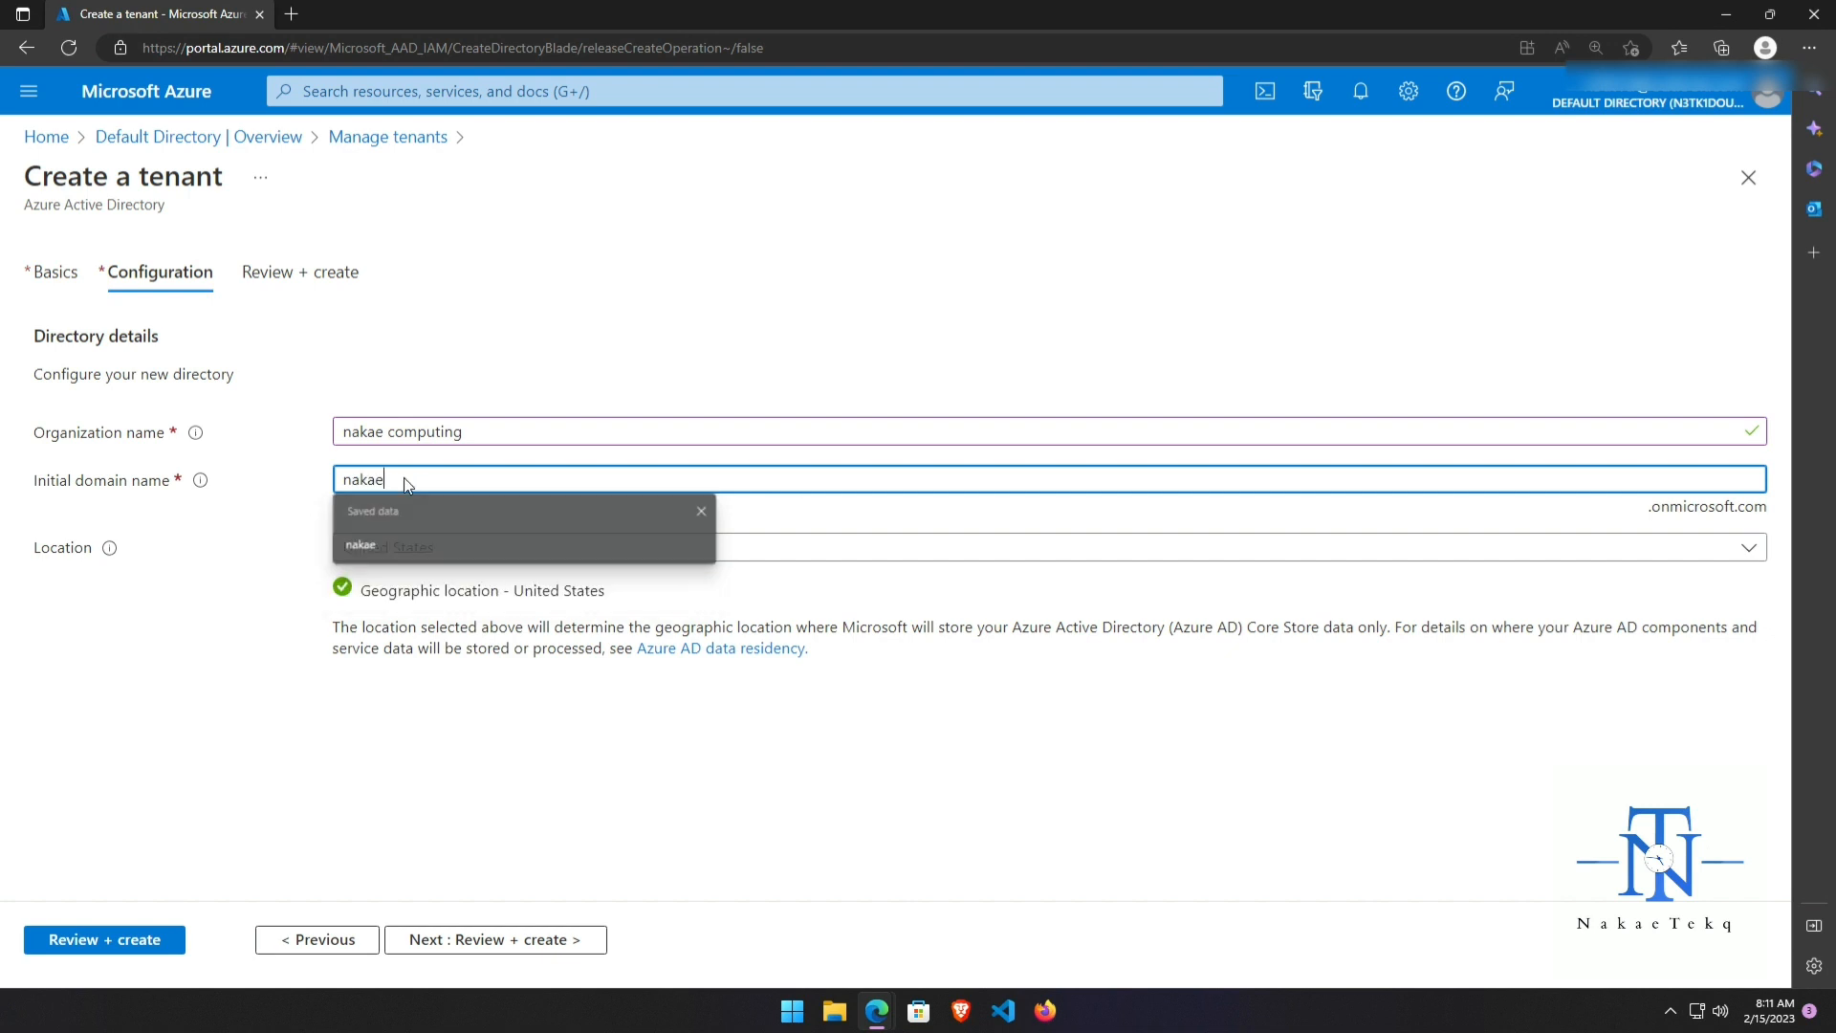
key(Escape)
text(x)
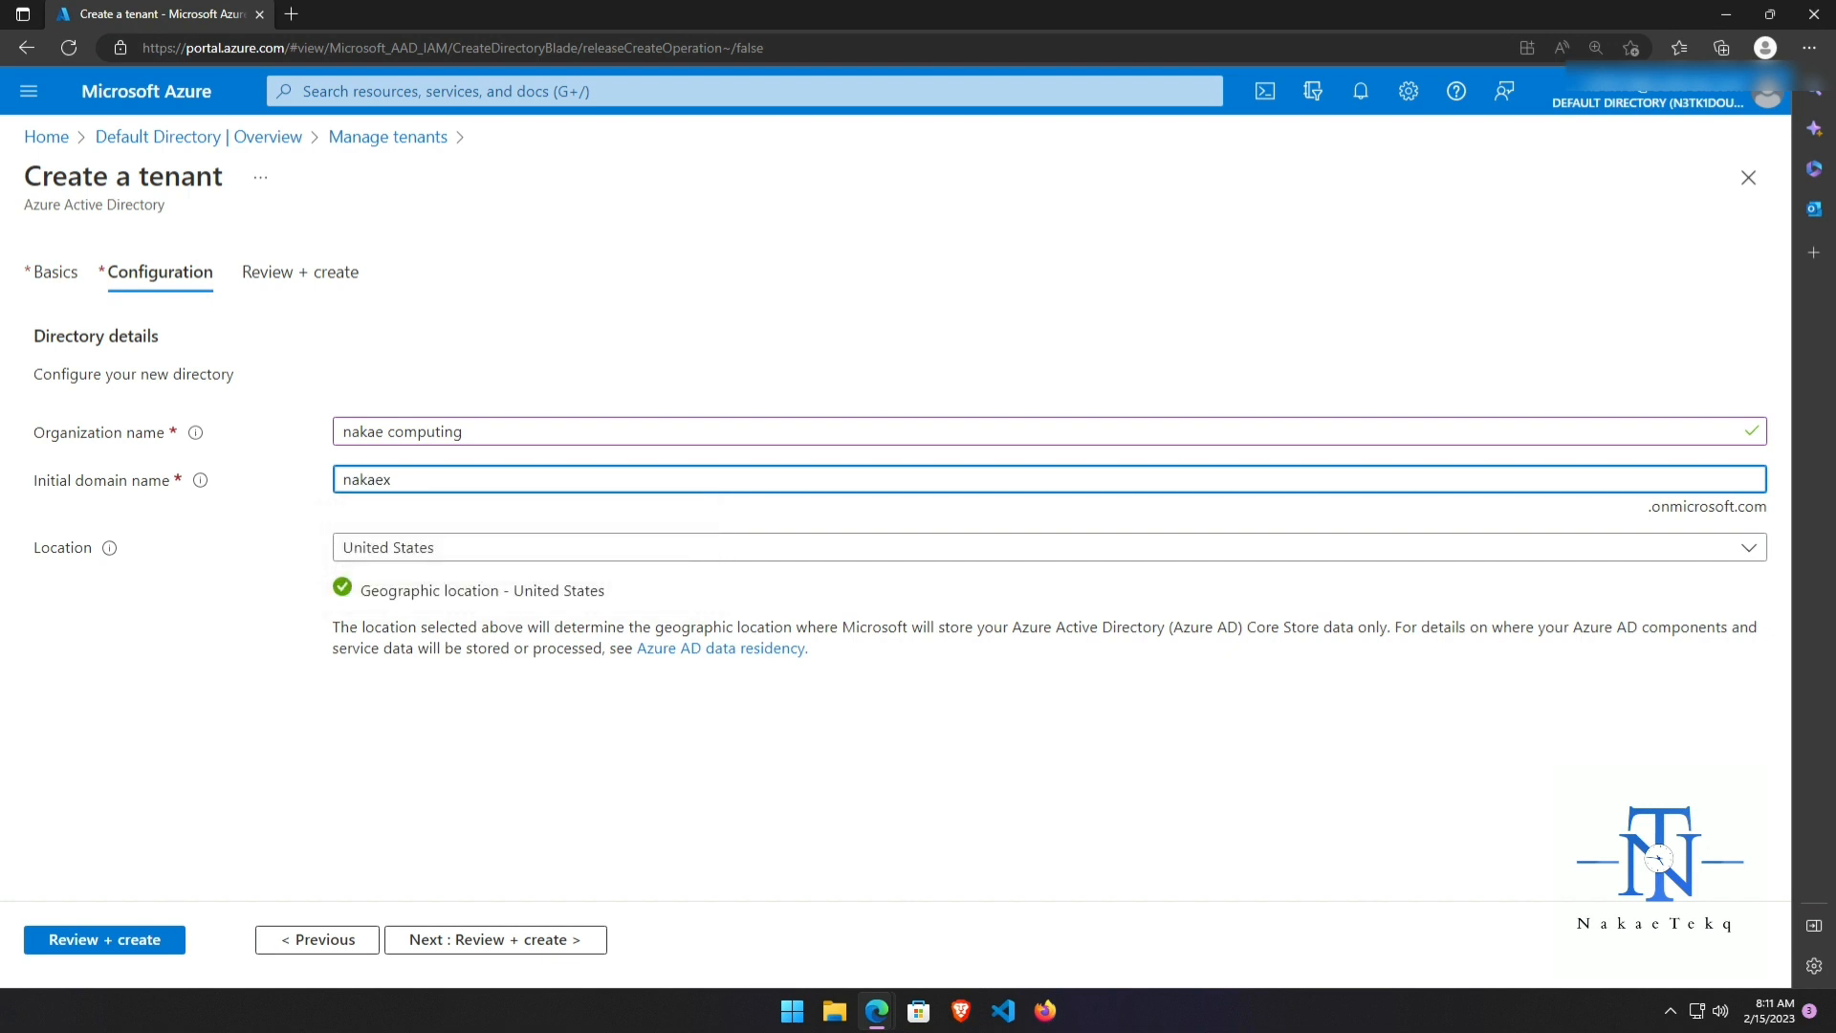
text(yz)
Read the note about the tenant's geographic location and choose United States as the location
mouse_move(107, 558)
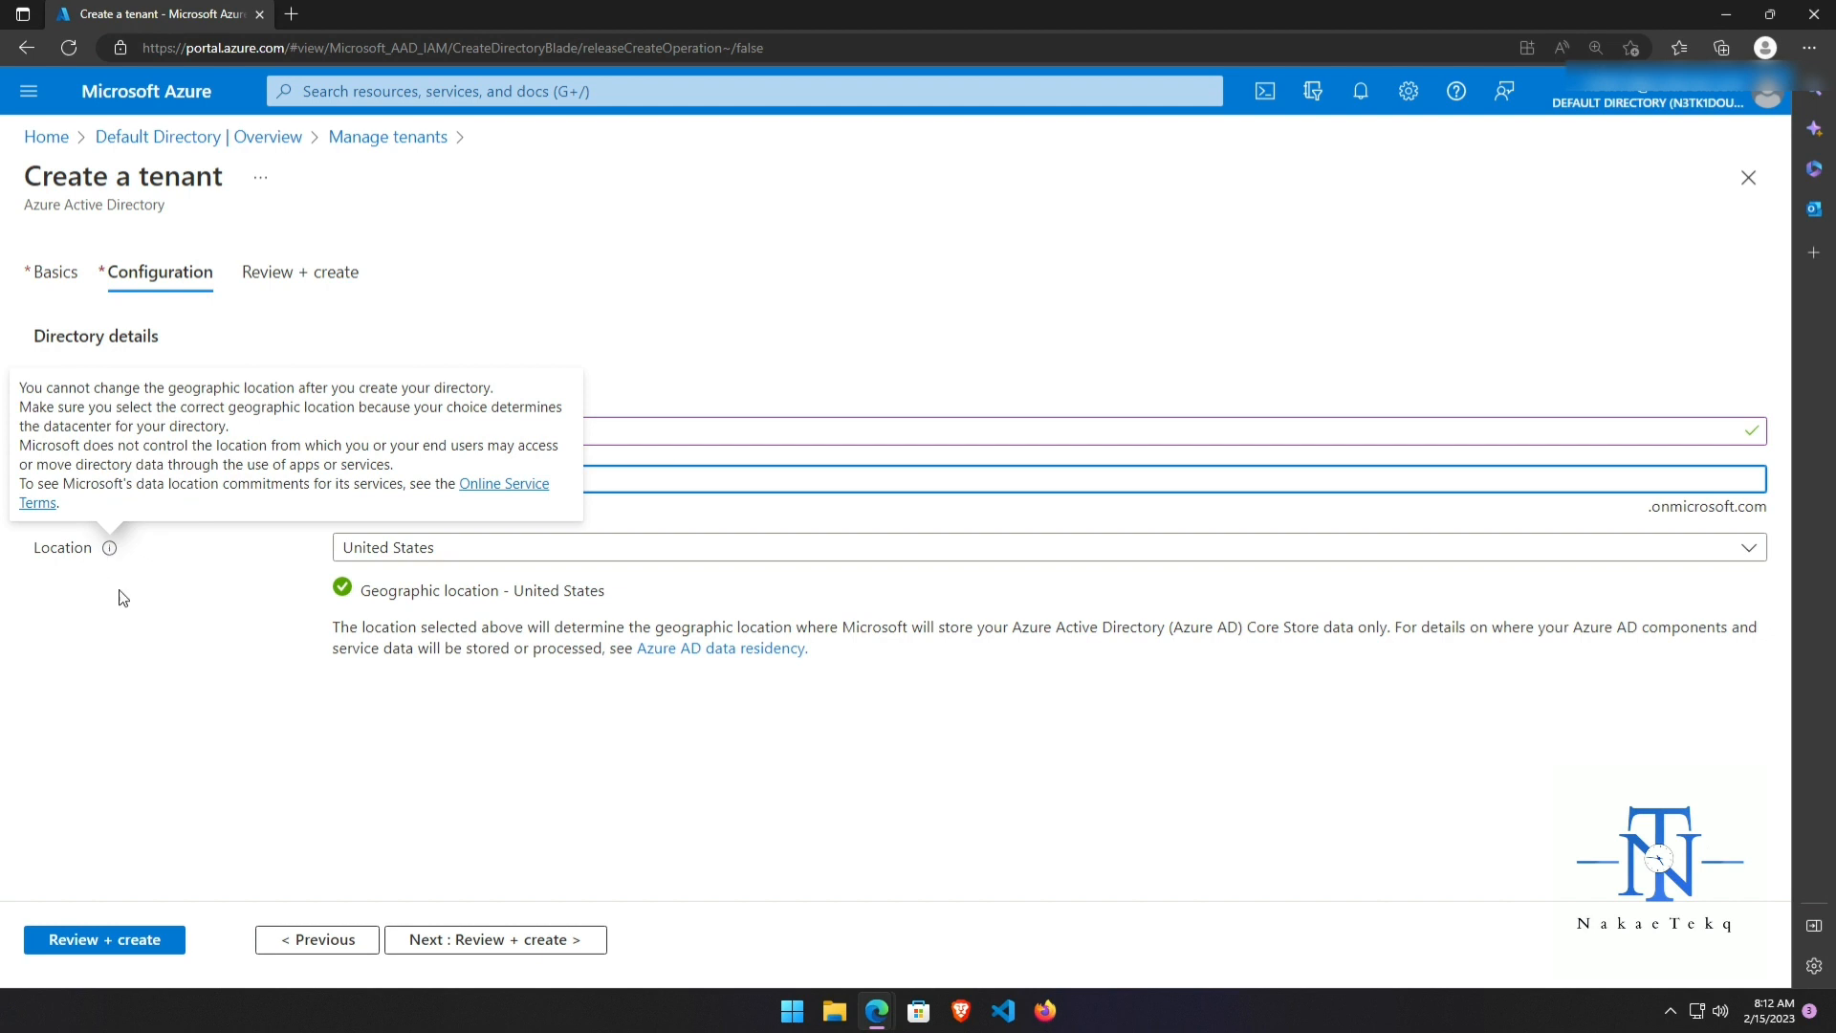
click(637, 558)
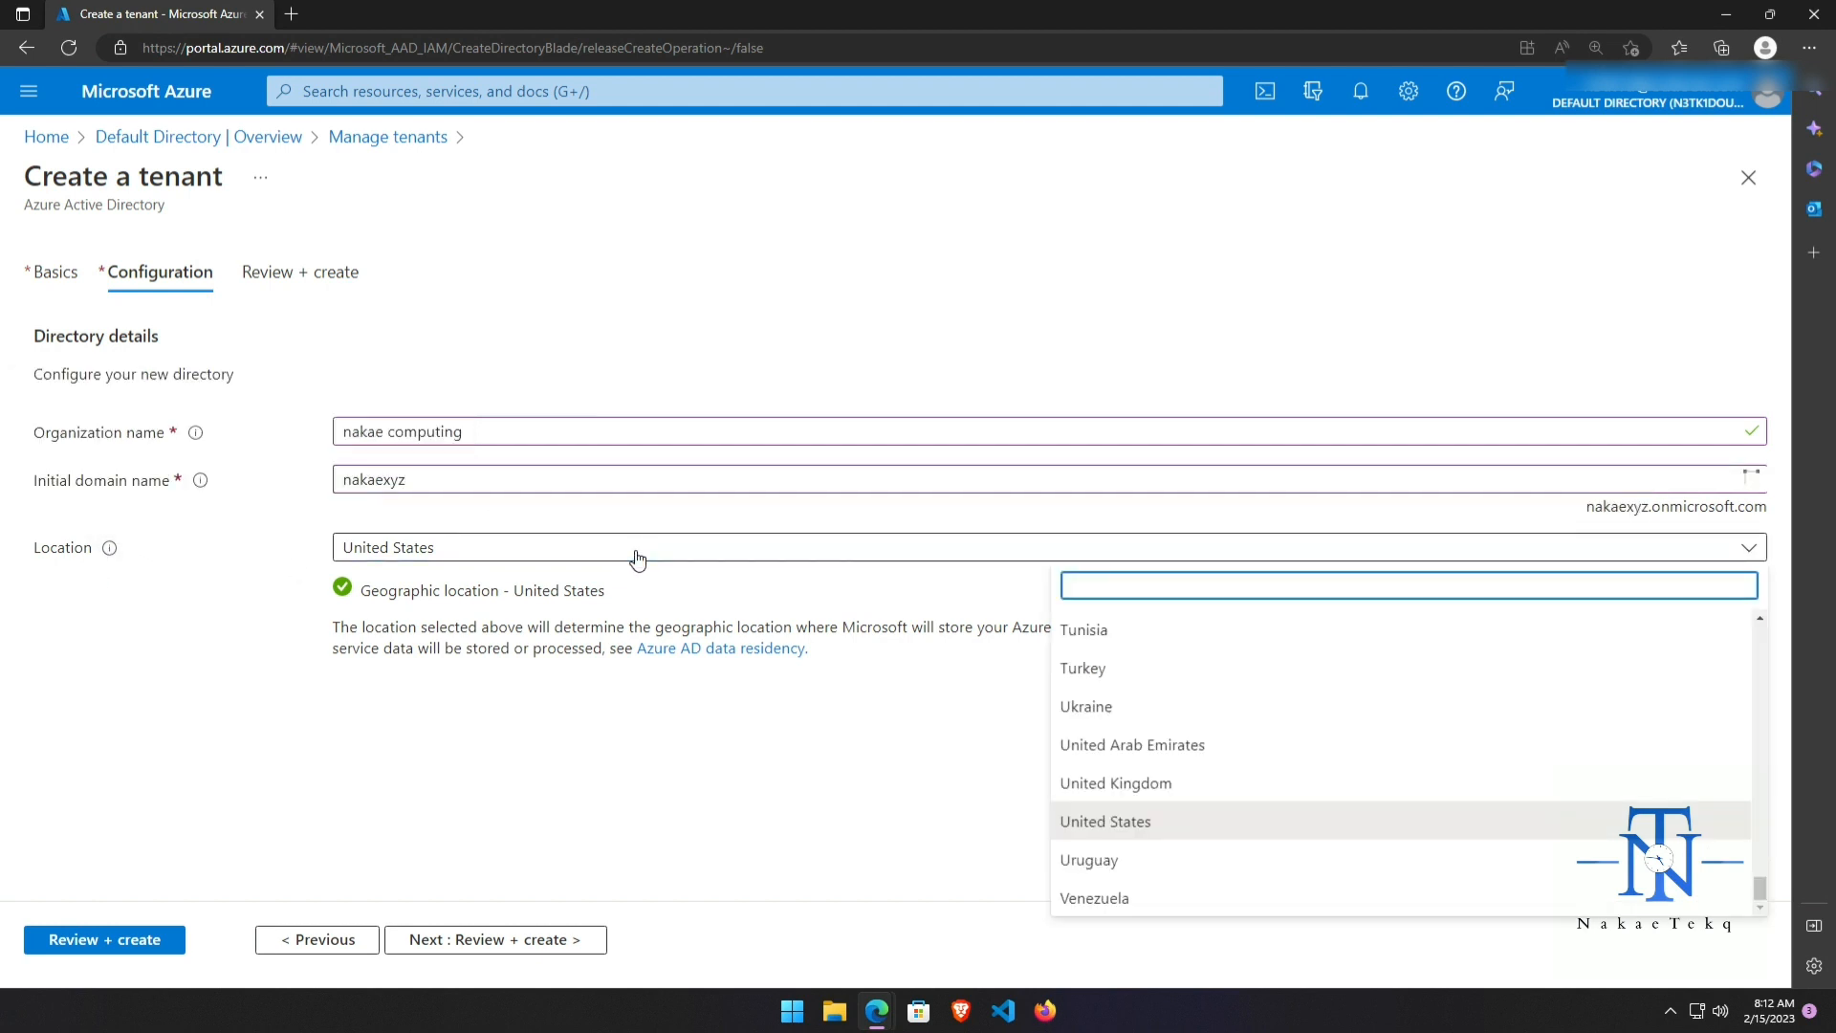
text(gh)
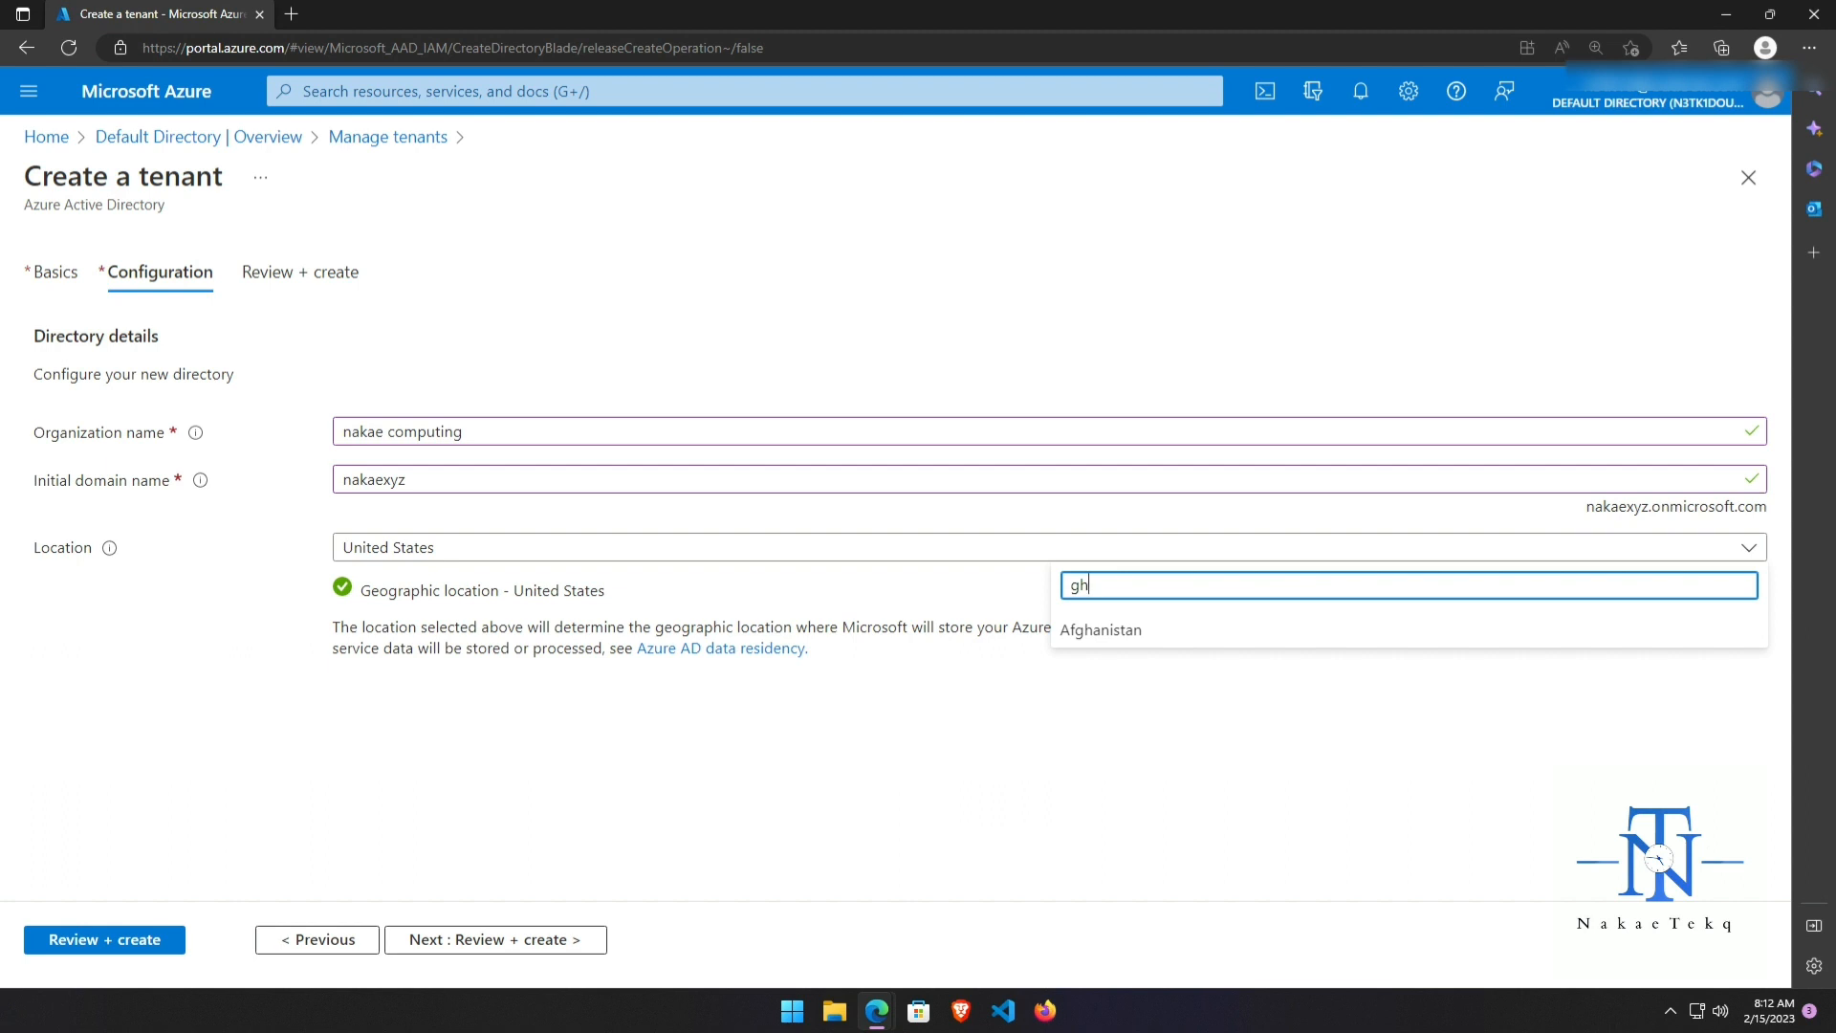
key(BackSpace)
key(BackSpace)
text(uni)
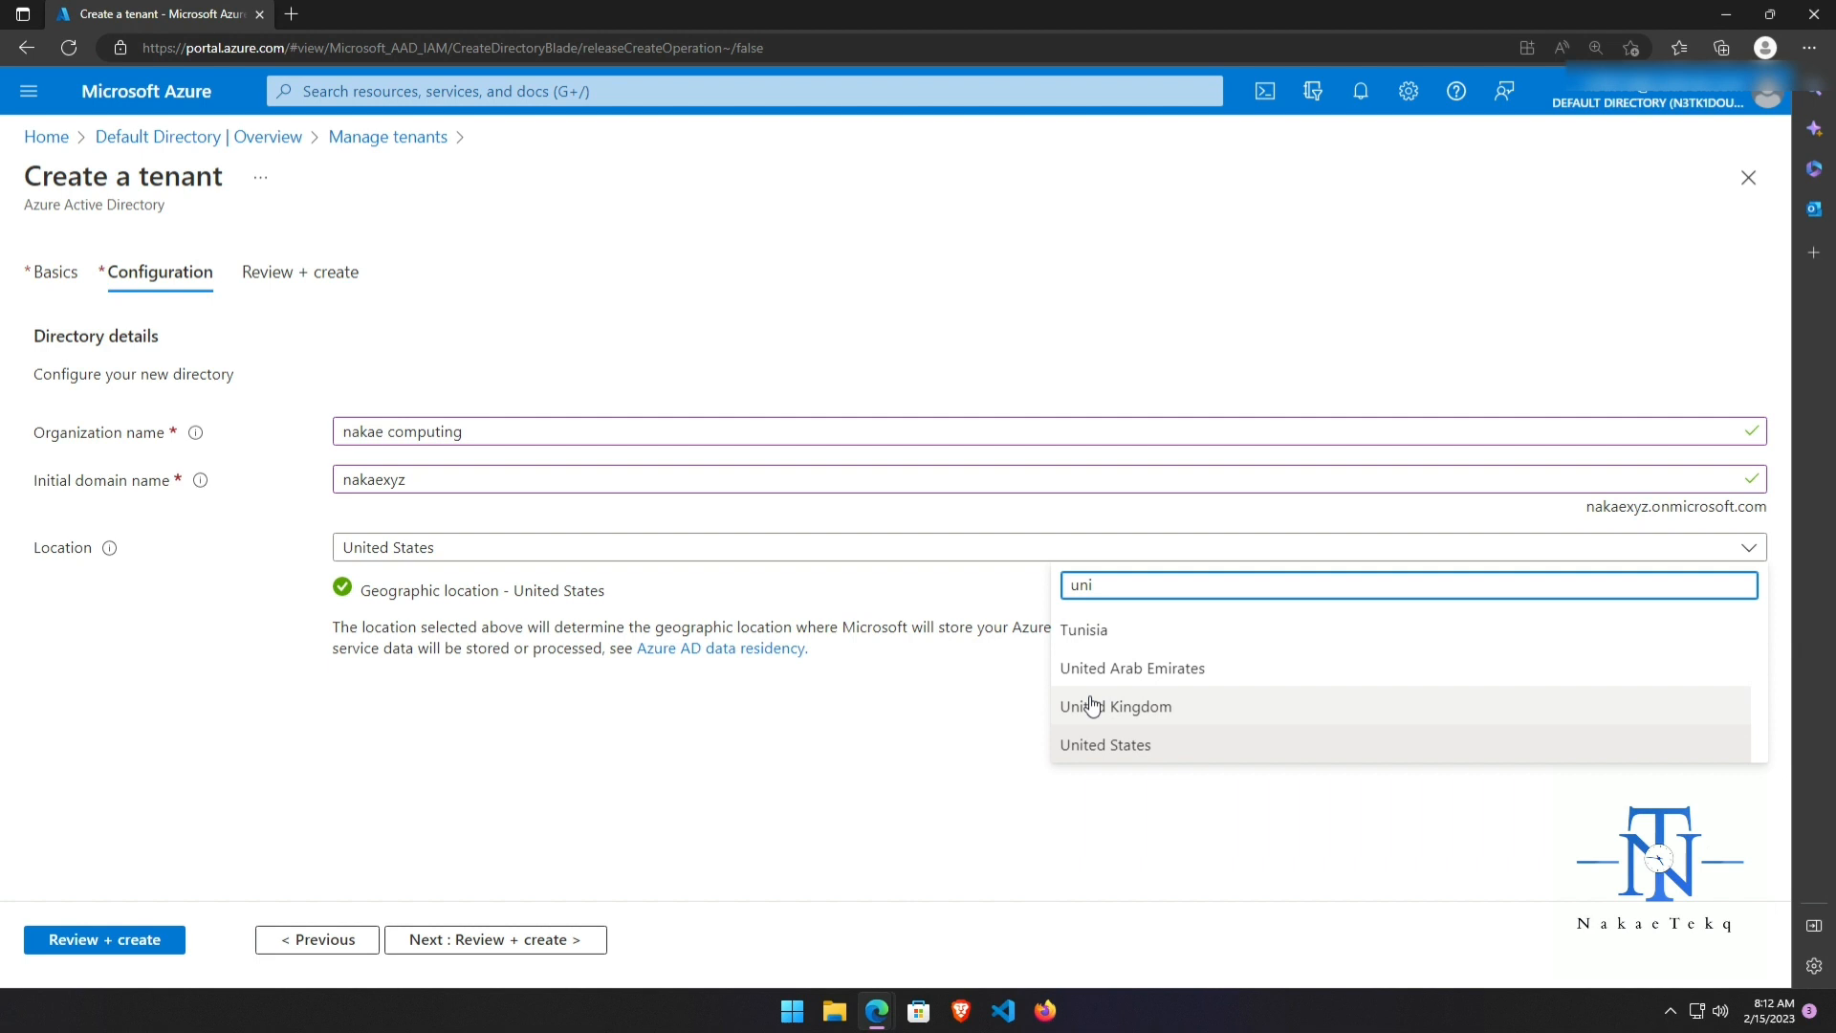
click(1121, 746)
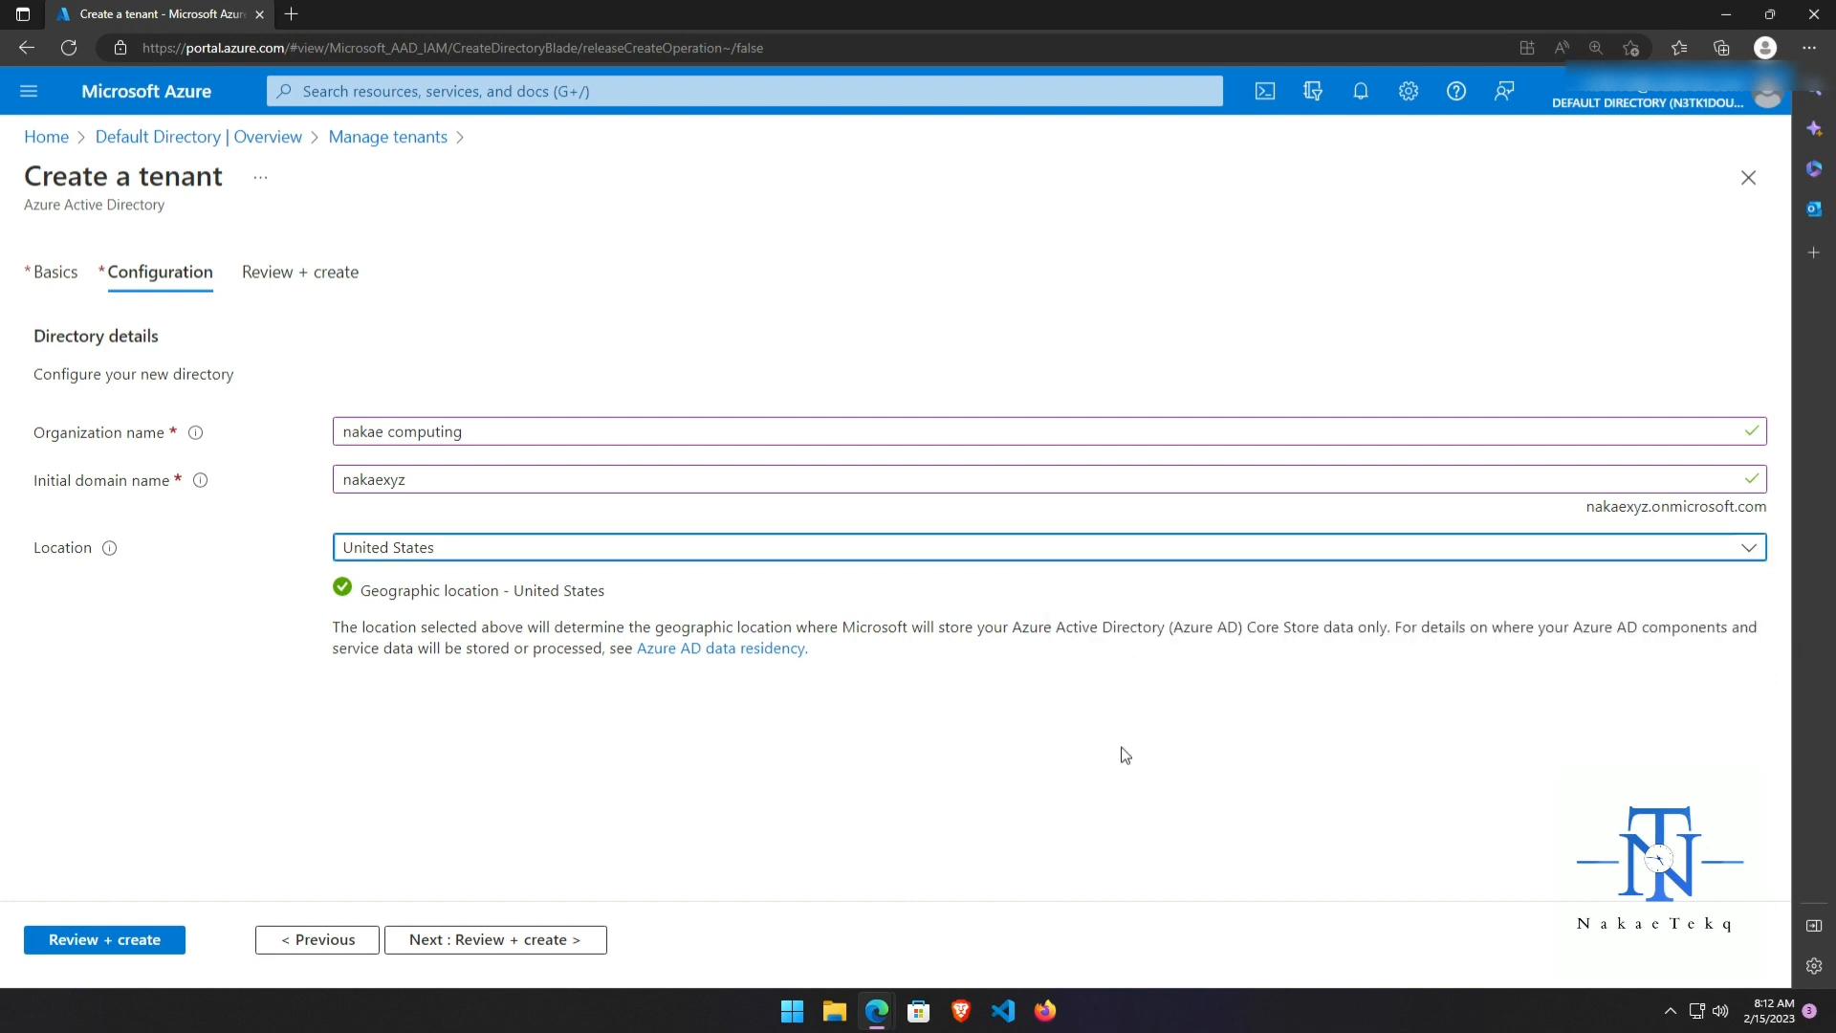
Review and create the nakae computing tenant, entering the characters from the verification image and submitting them
click(488, 946)
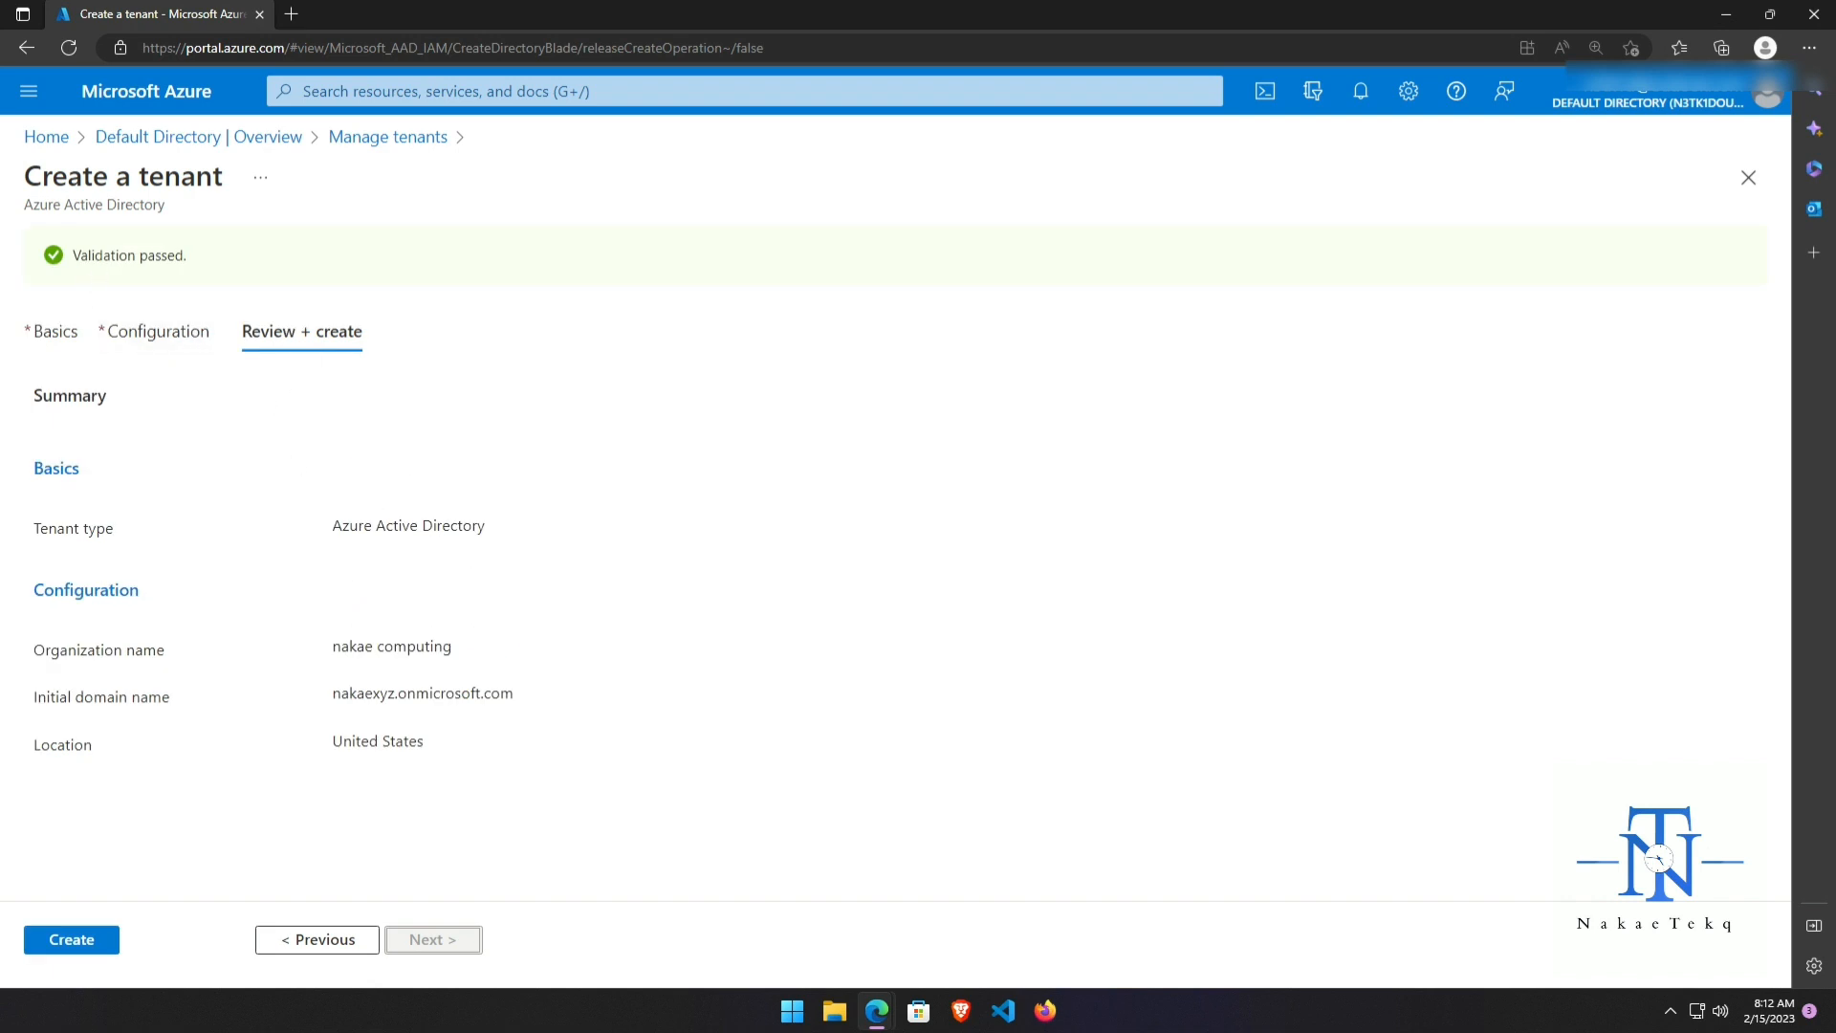
click(68, 947)
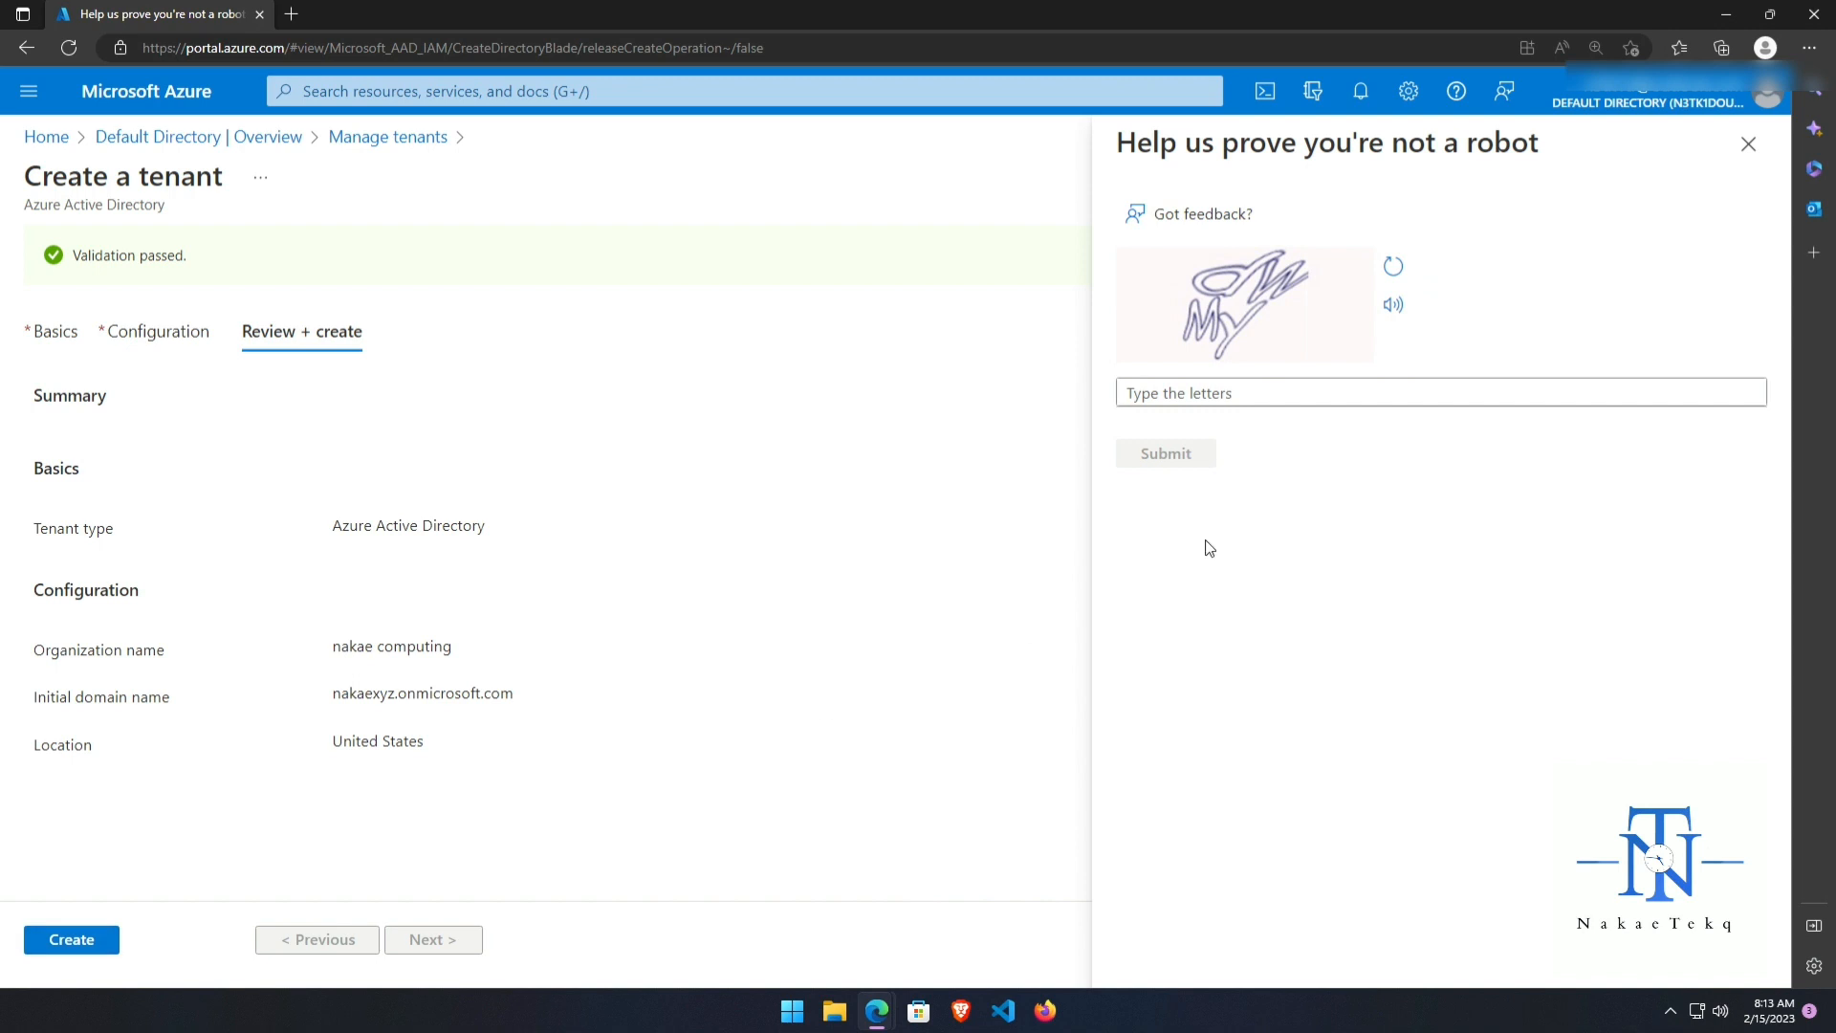
click(1282, 393)
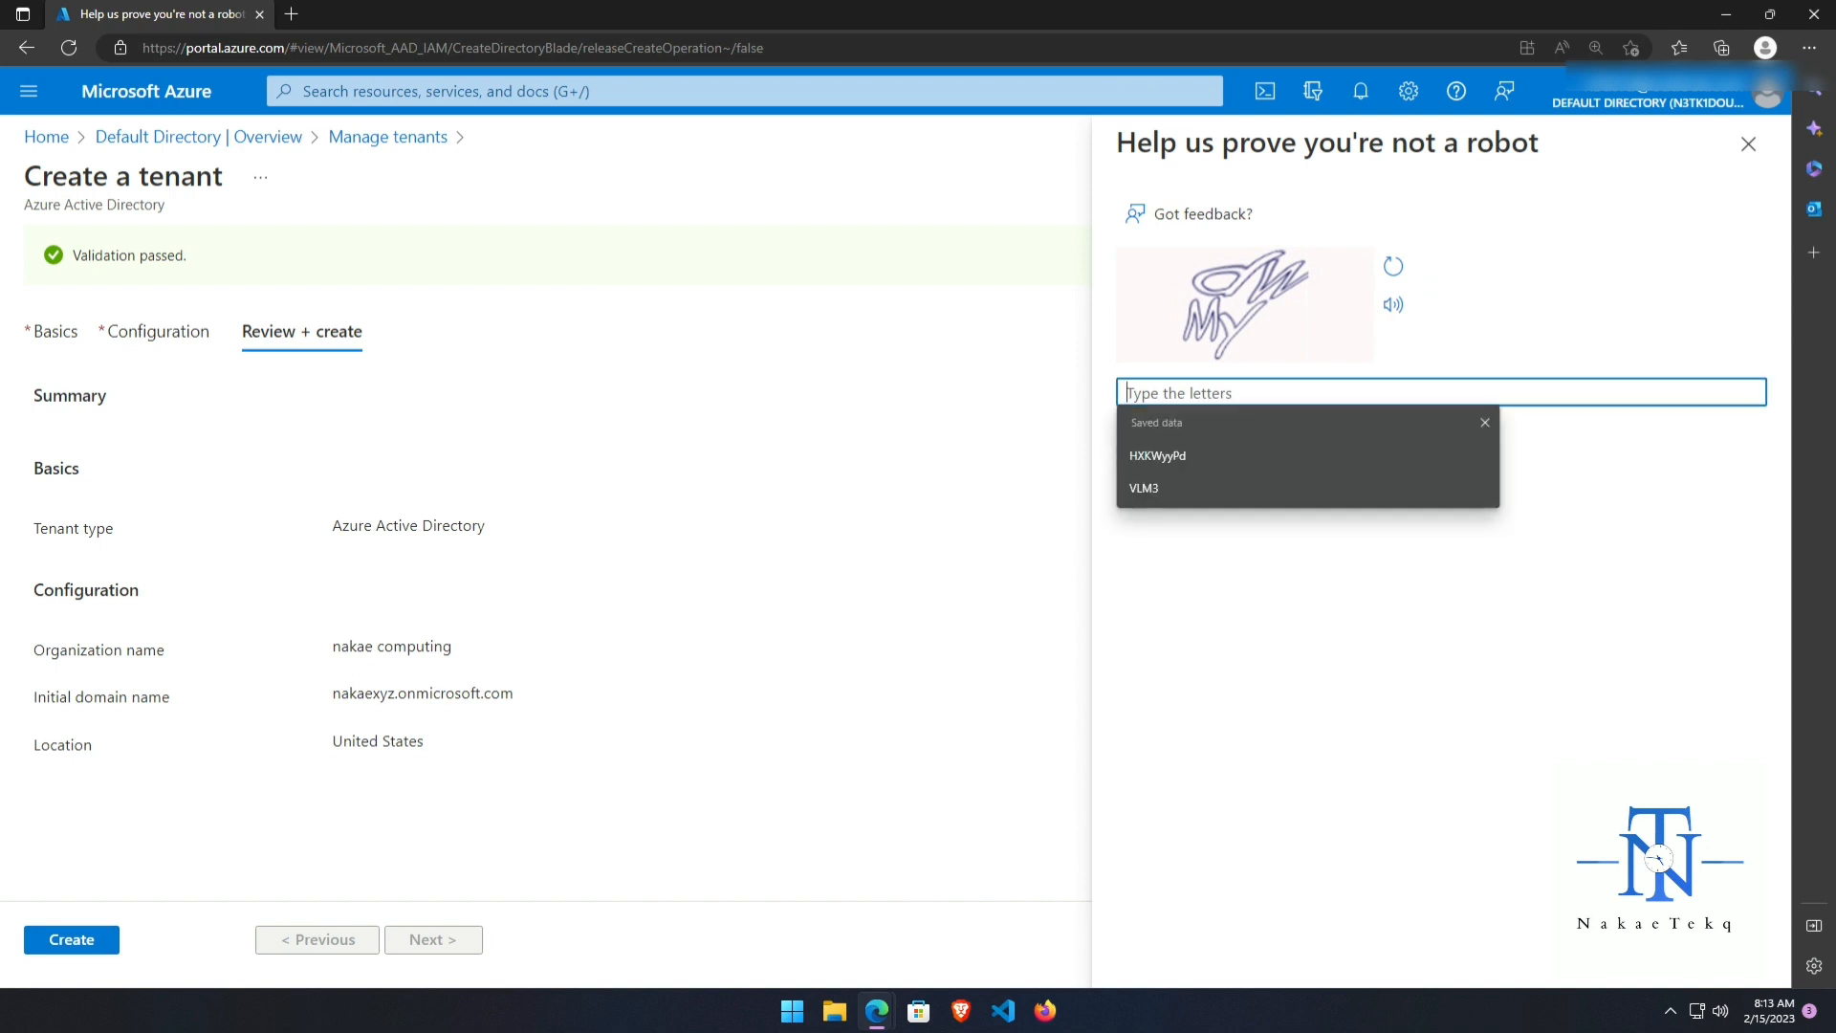
text(dwMY)
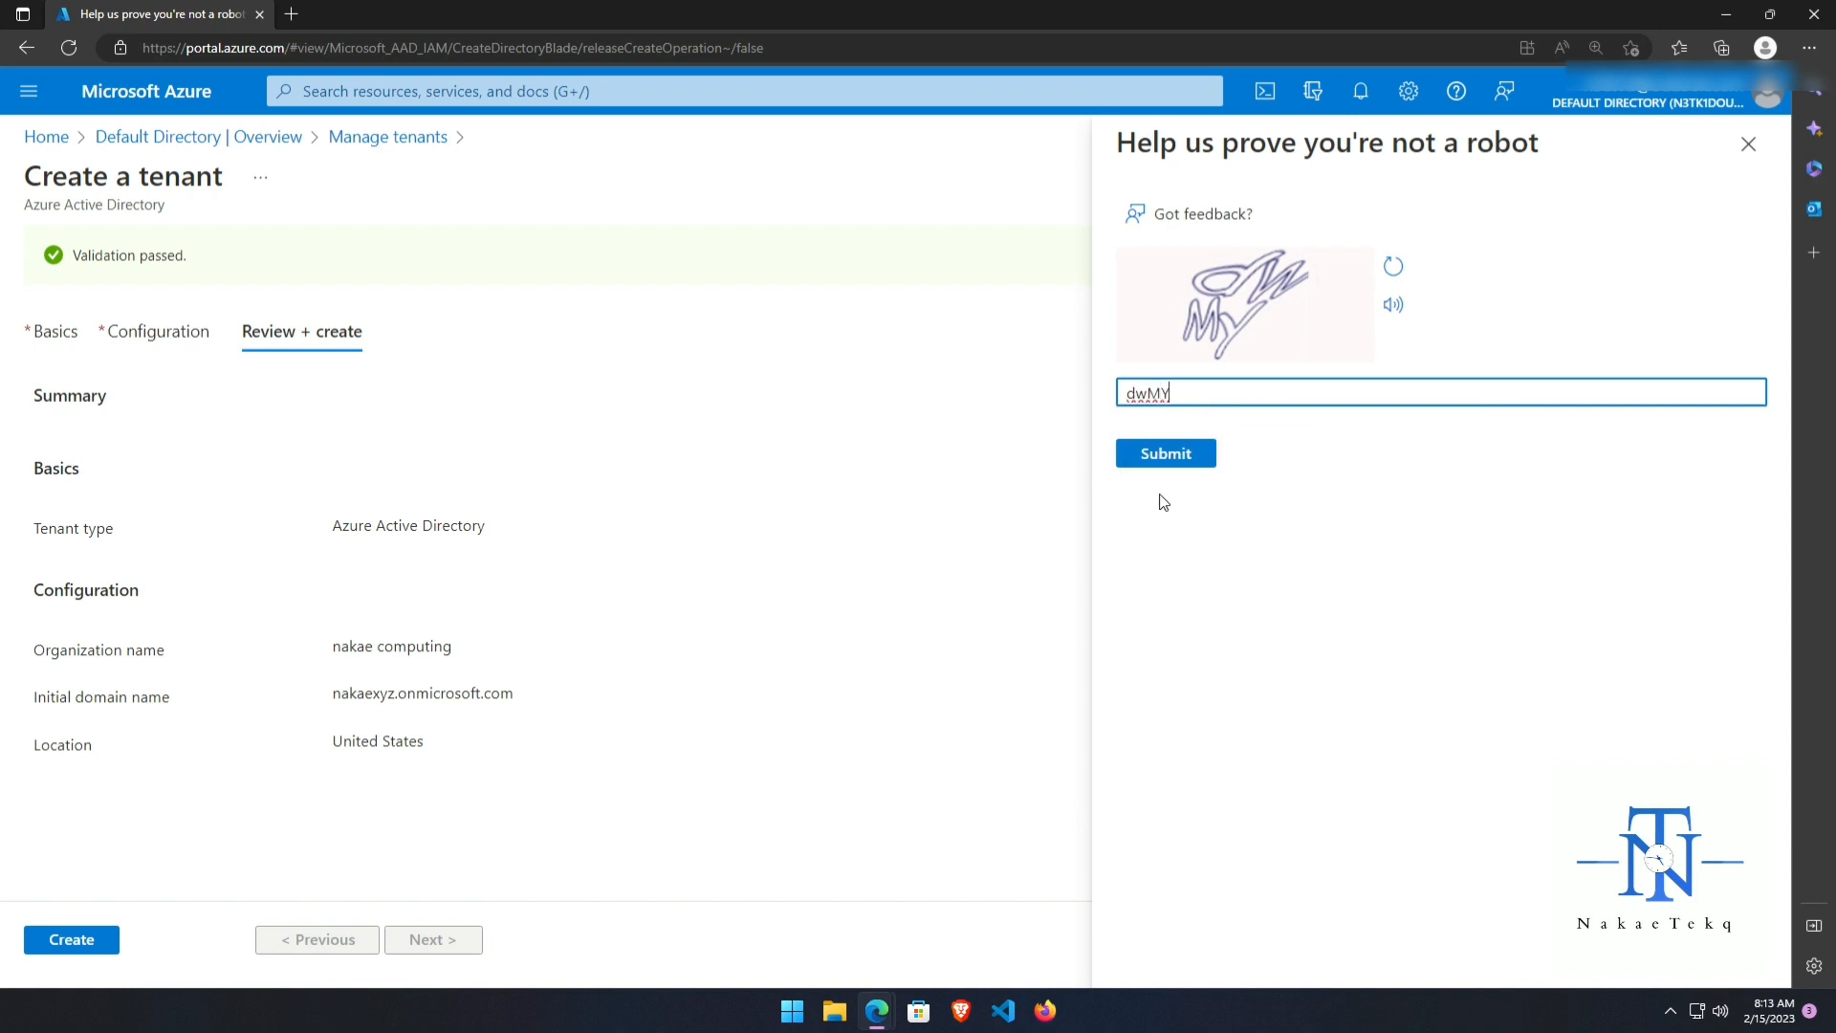
click(1154, 454)
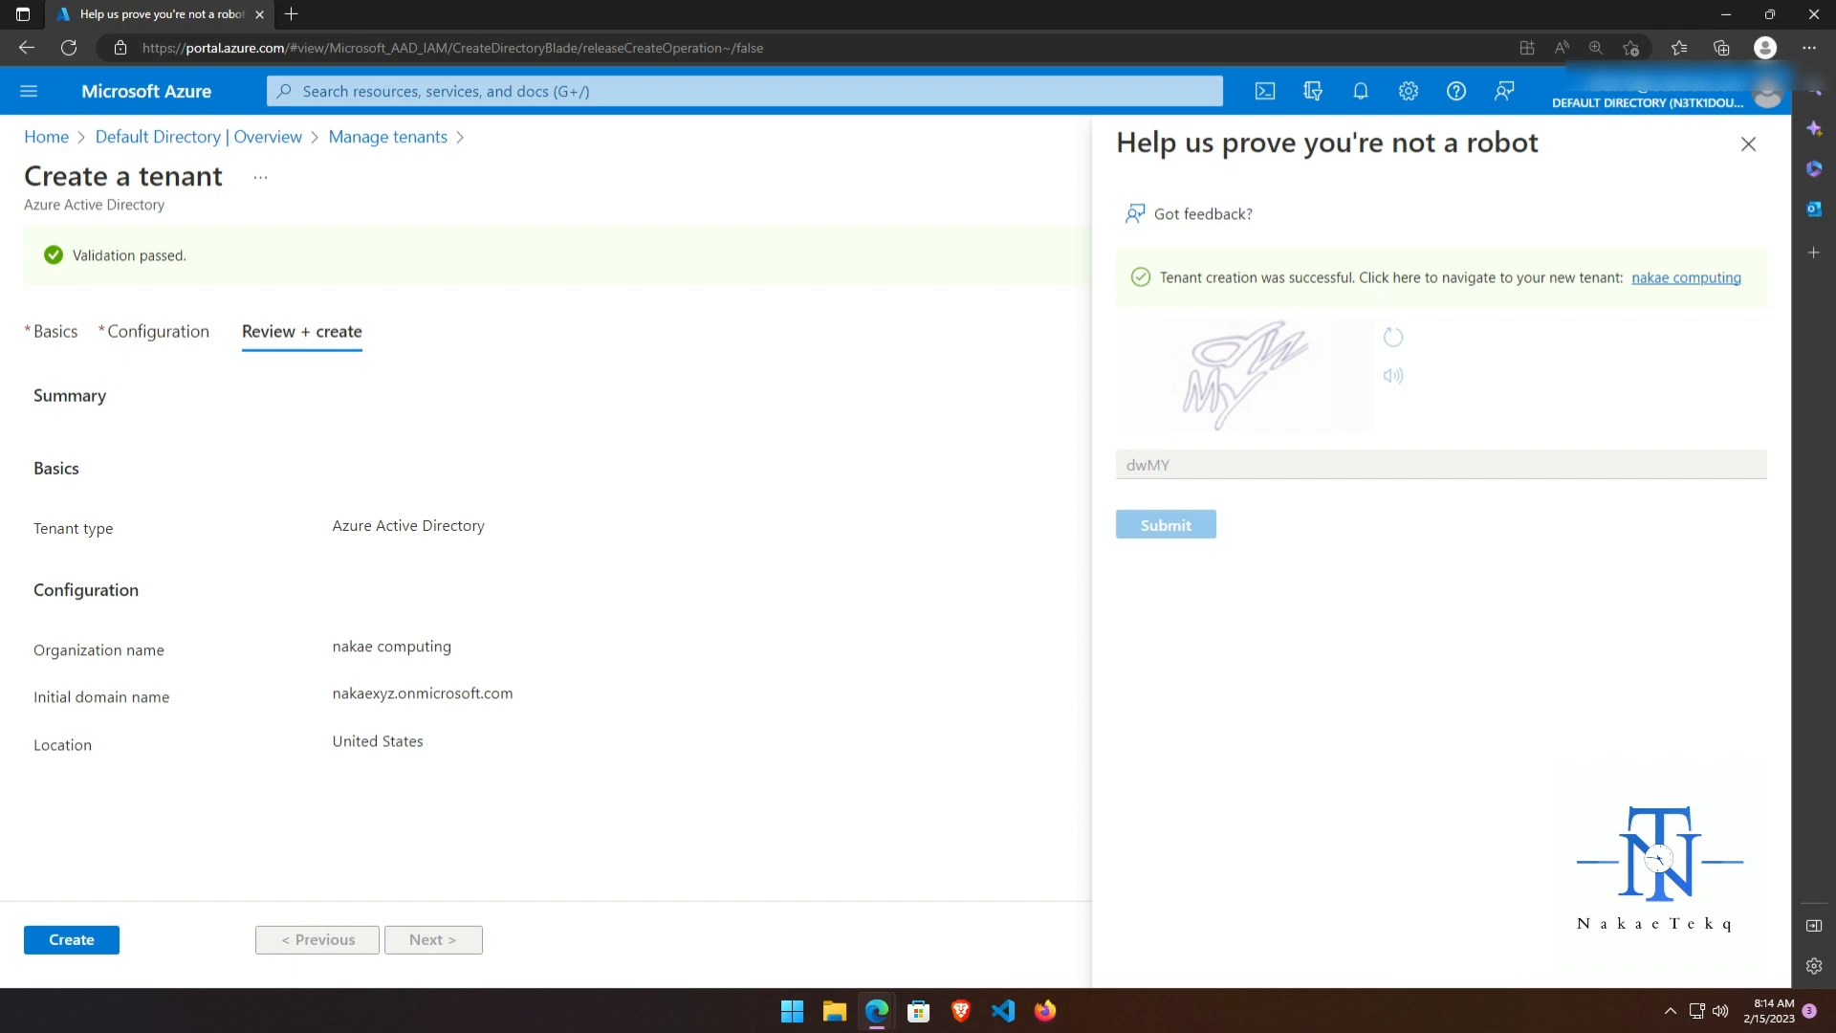
Open the new nakae computing tenant with the first listed account and compare its active directory with the original portal session's
click(1685, 279)
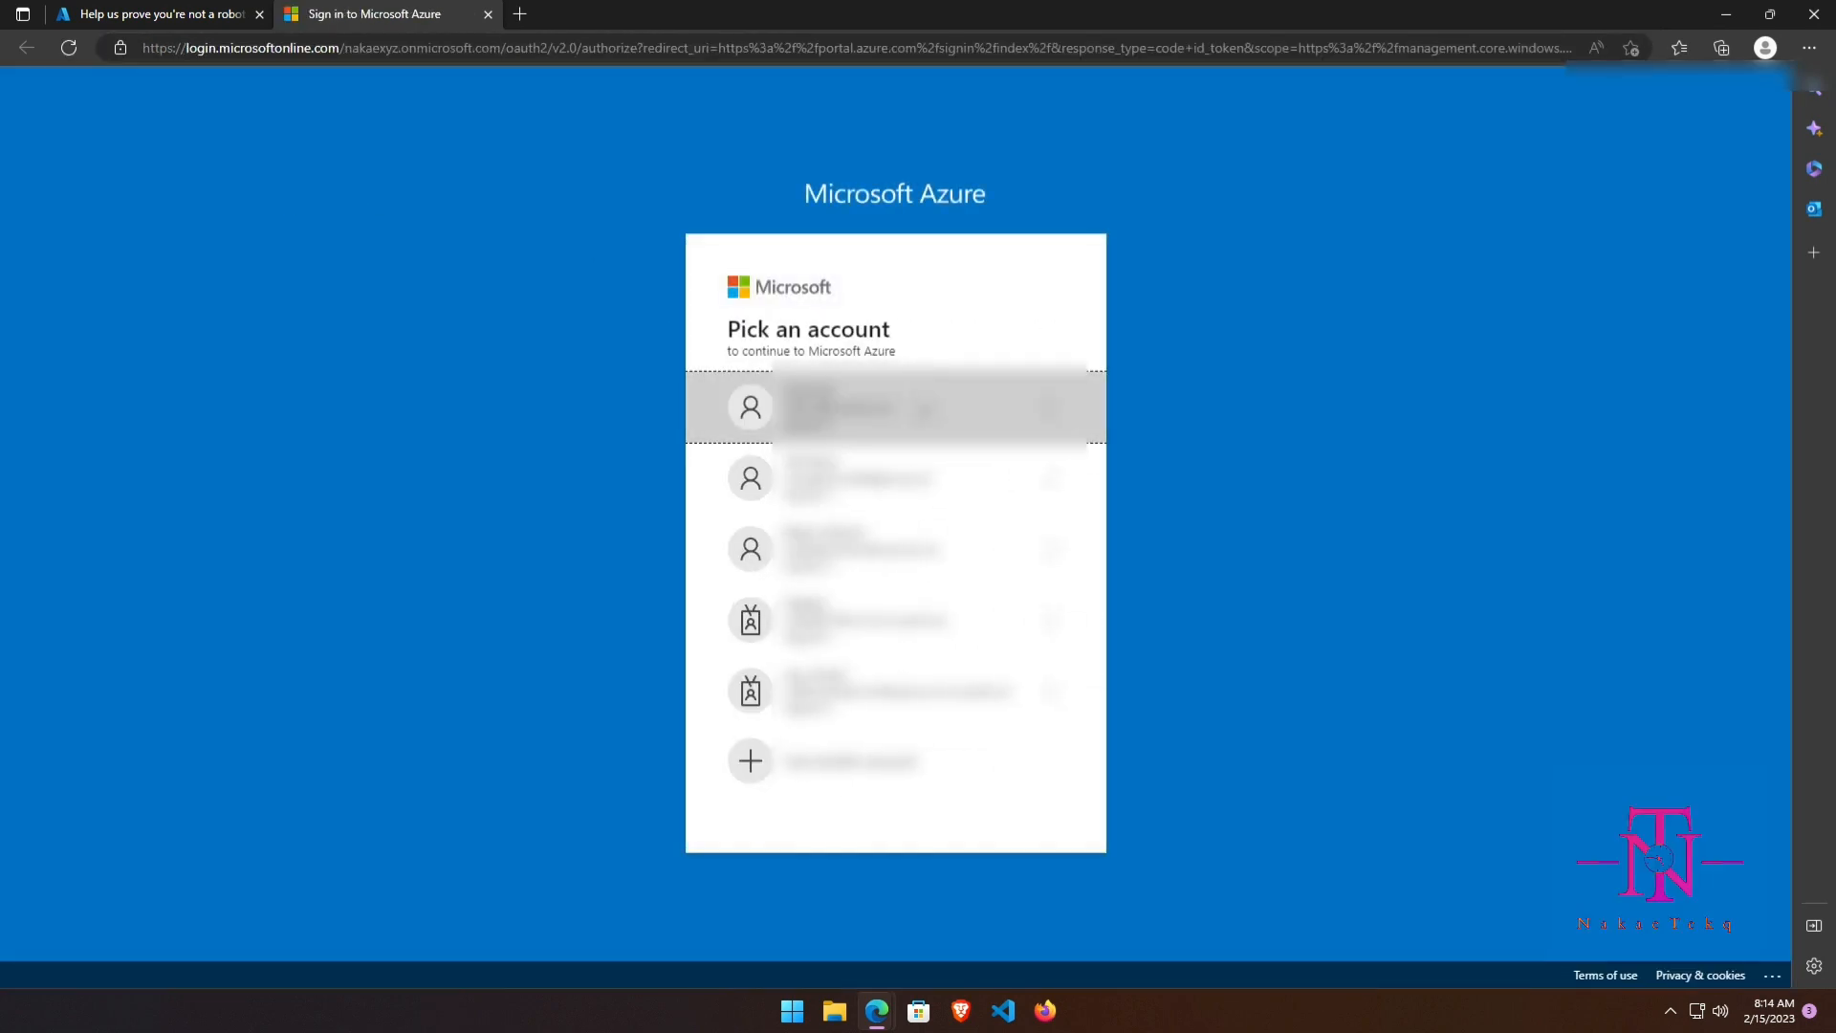
click(883, 422)
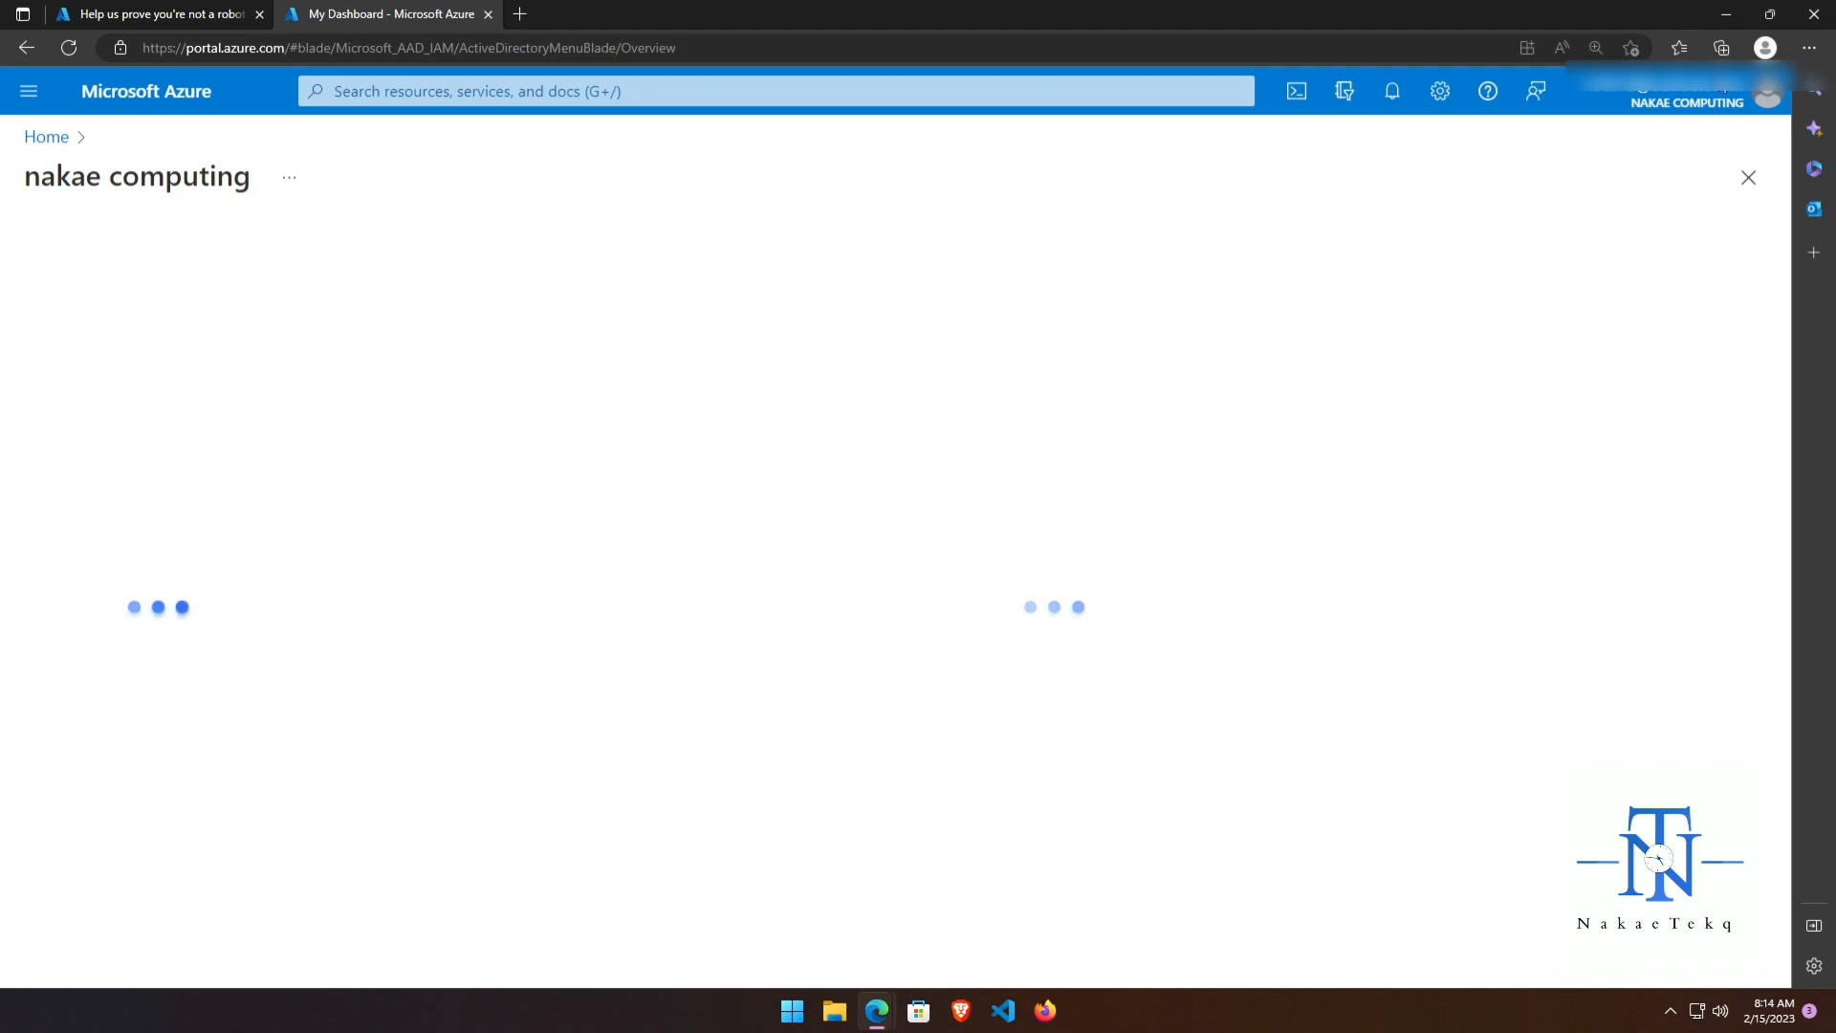
mouse_move(1668, 116)
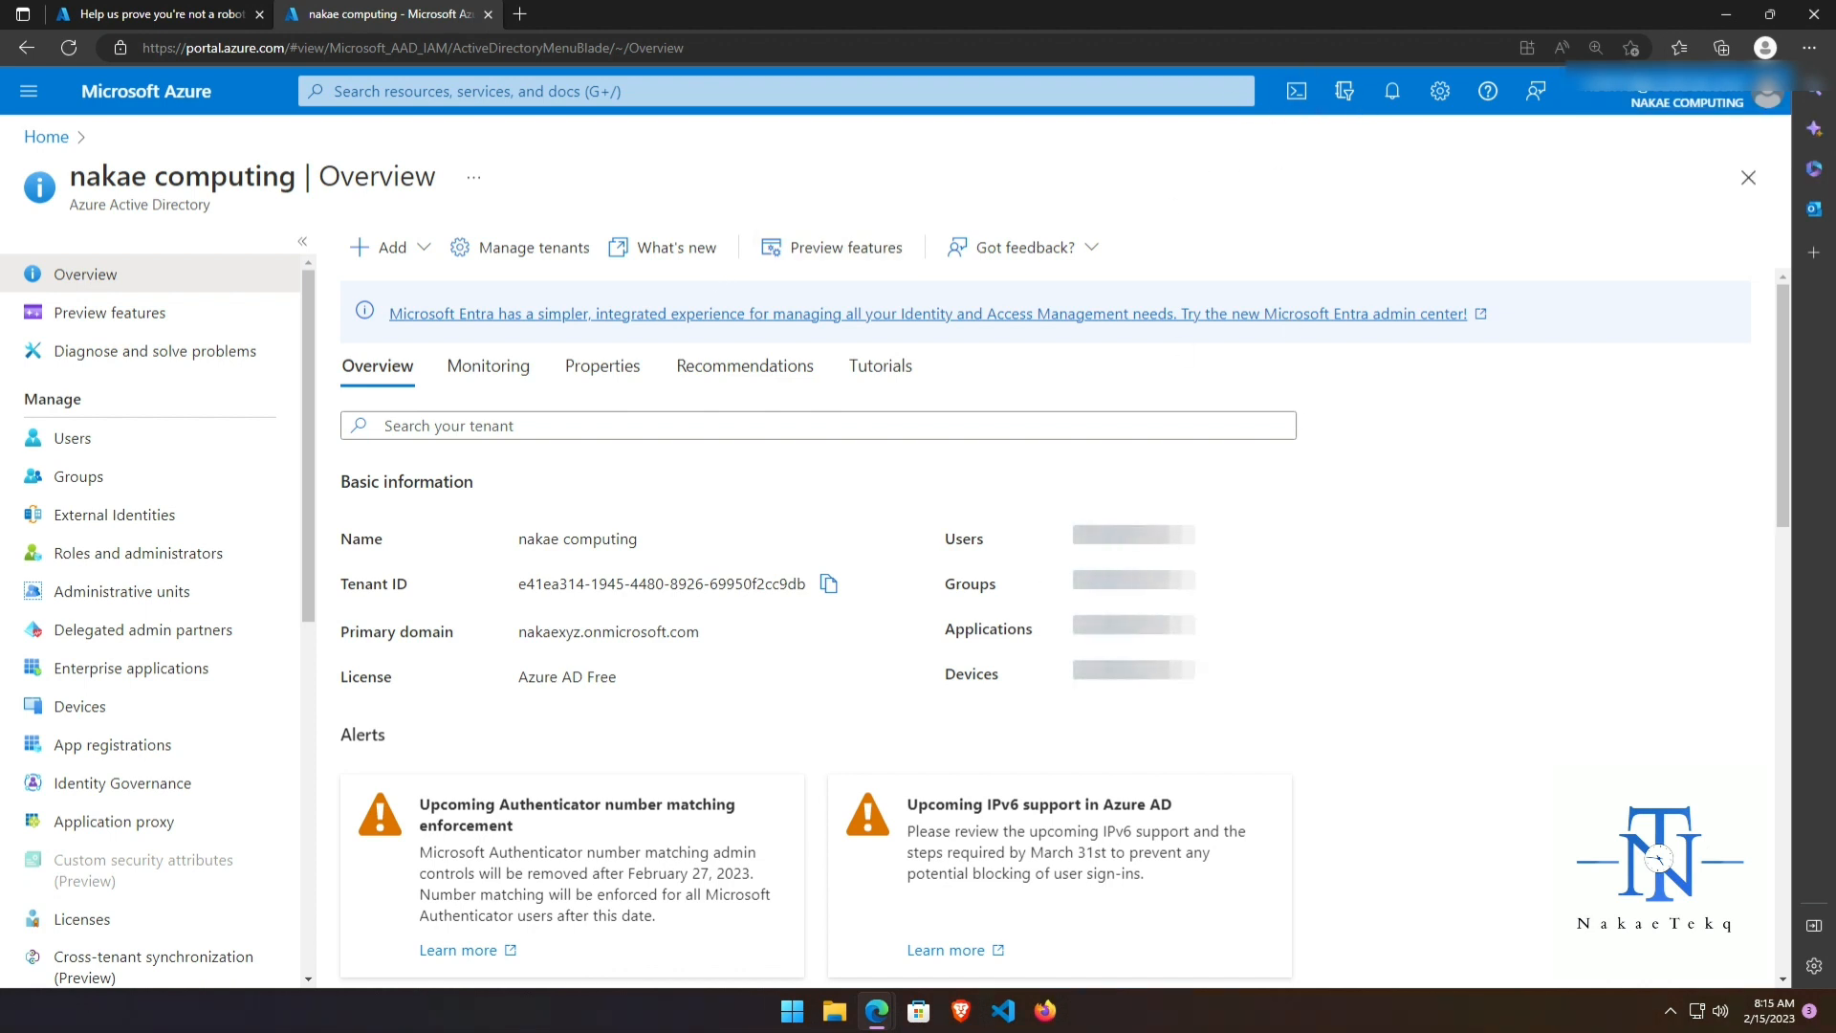
click(141, 16)
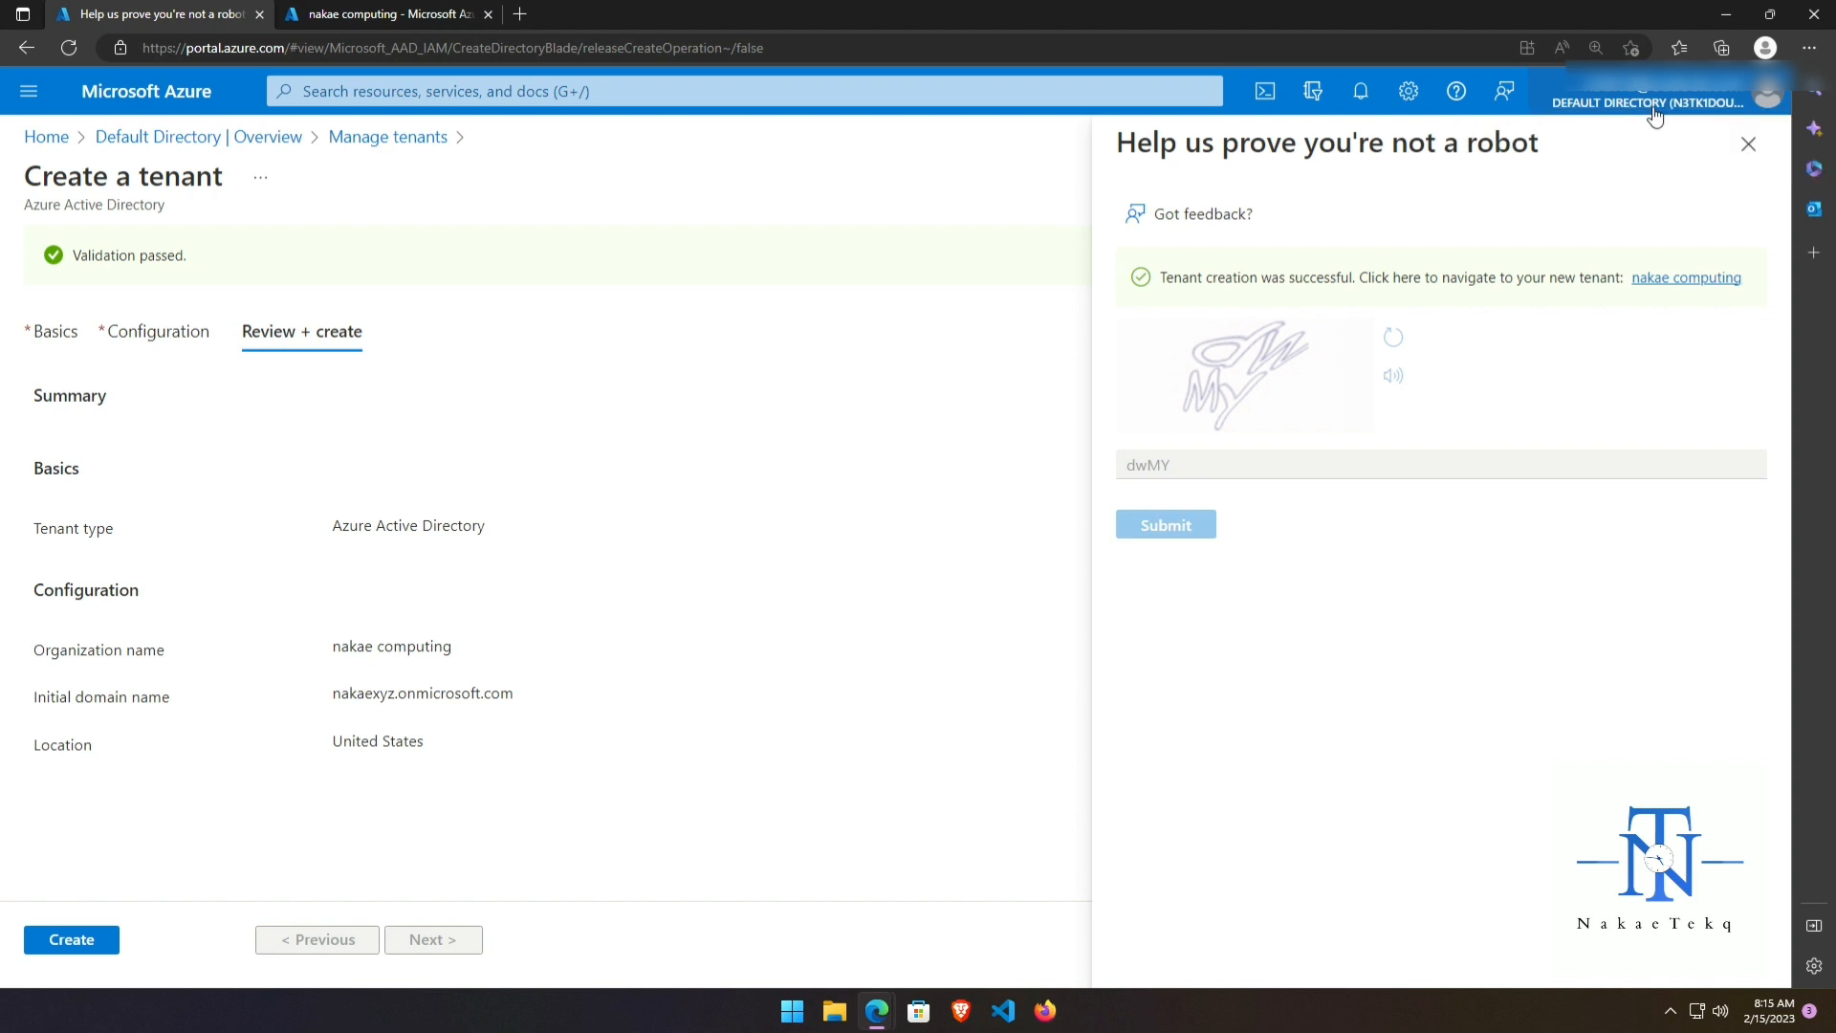
click(372, 26)
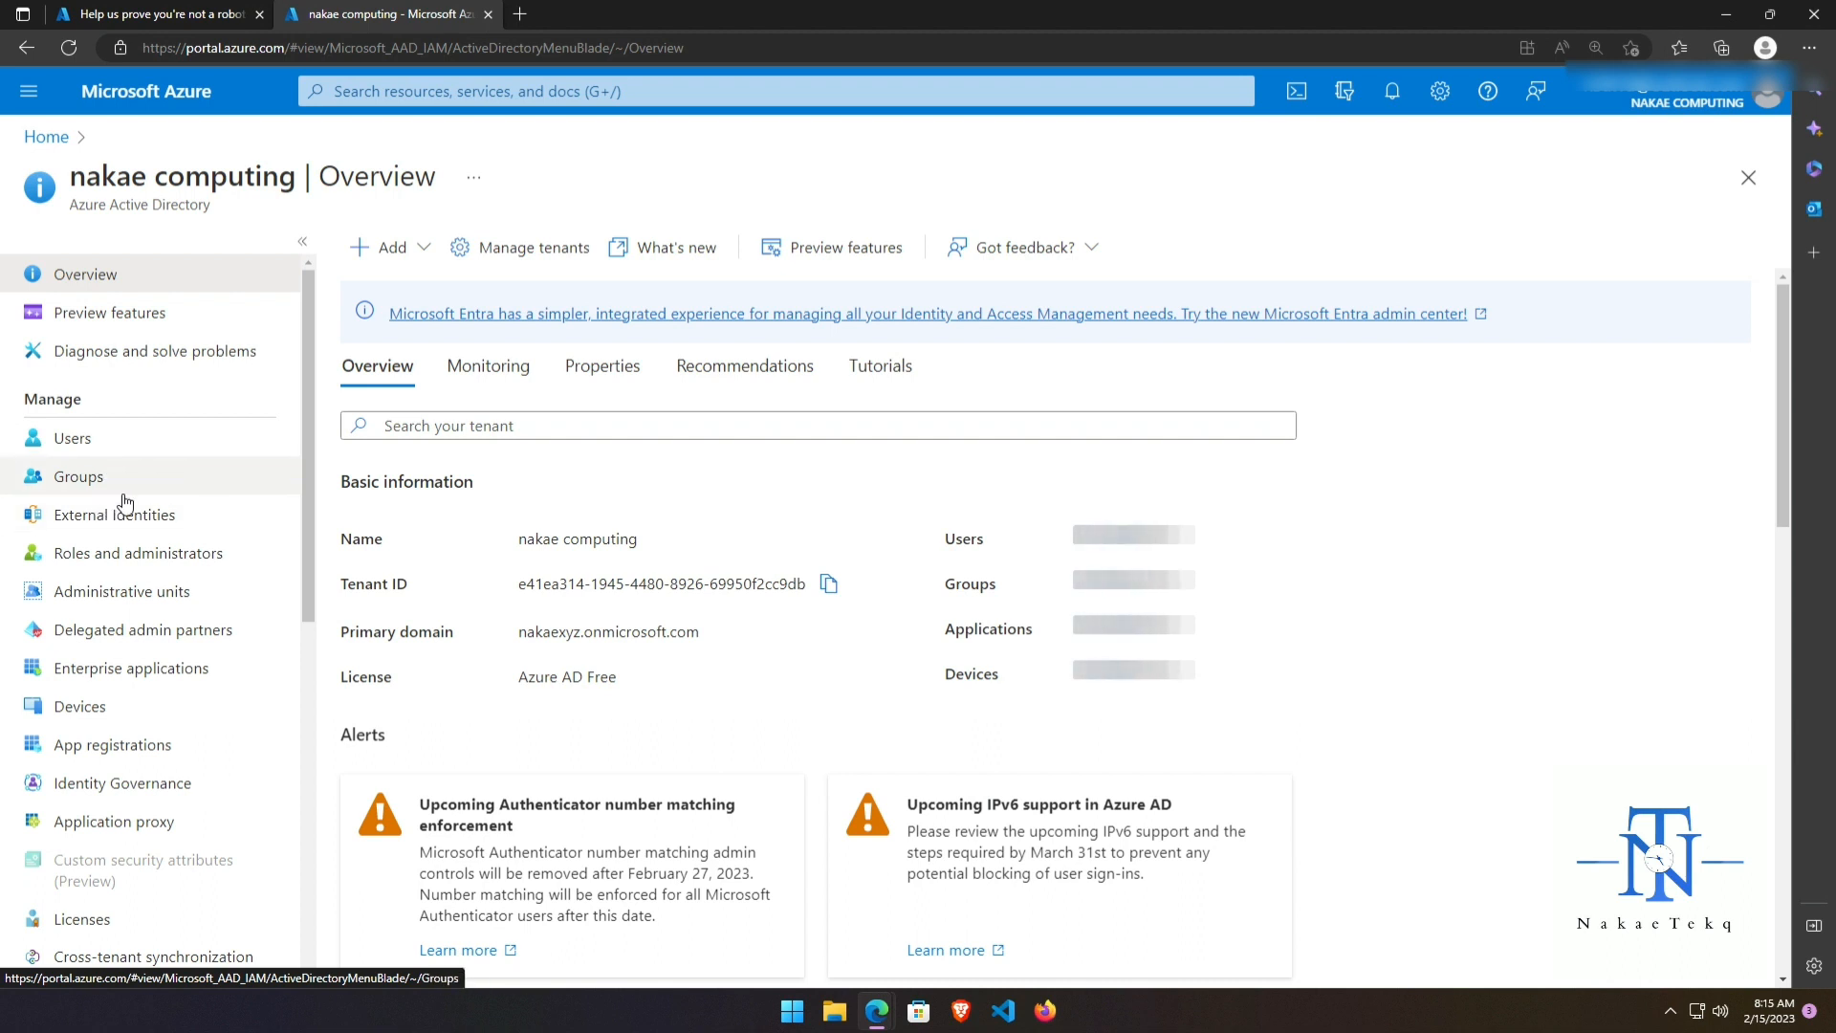
Search for "act", open the nakae computing tenant's Users list in Azure Active Directory and view the listed user's profile
click(85, 457)
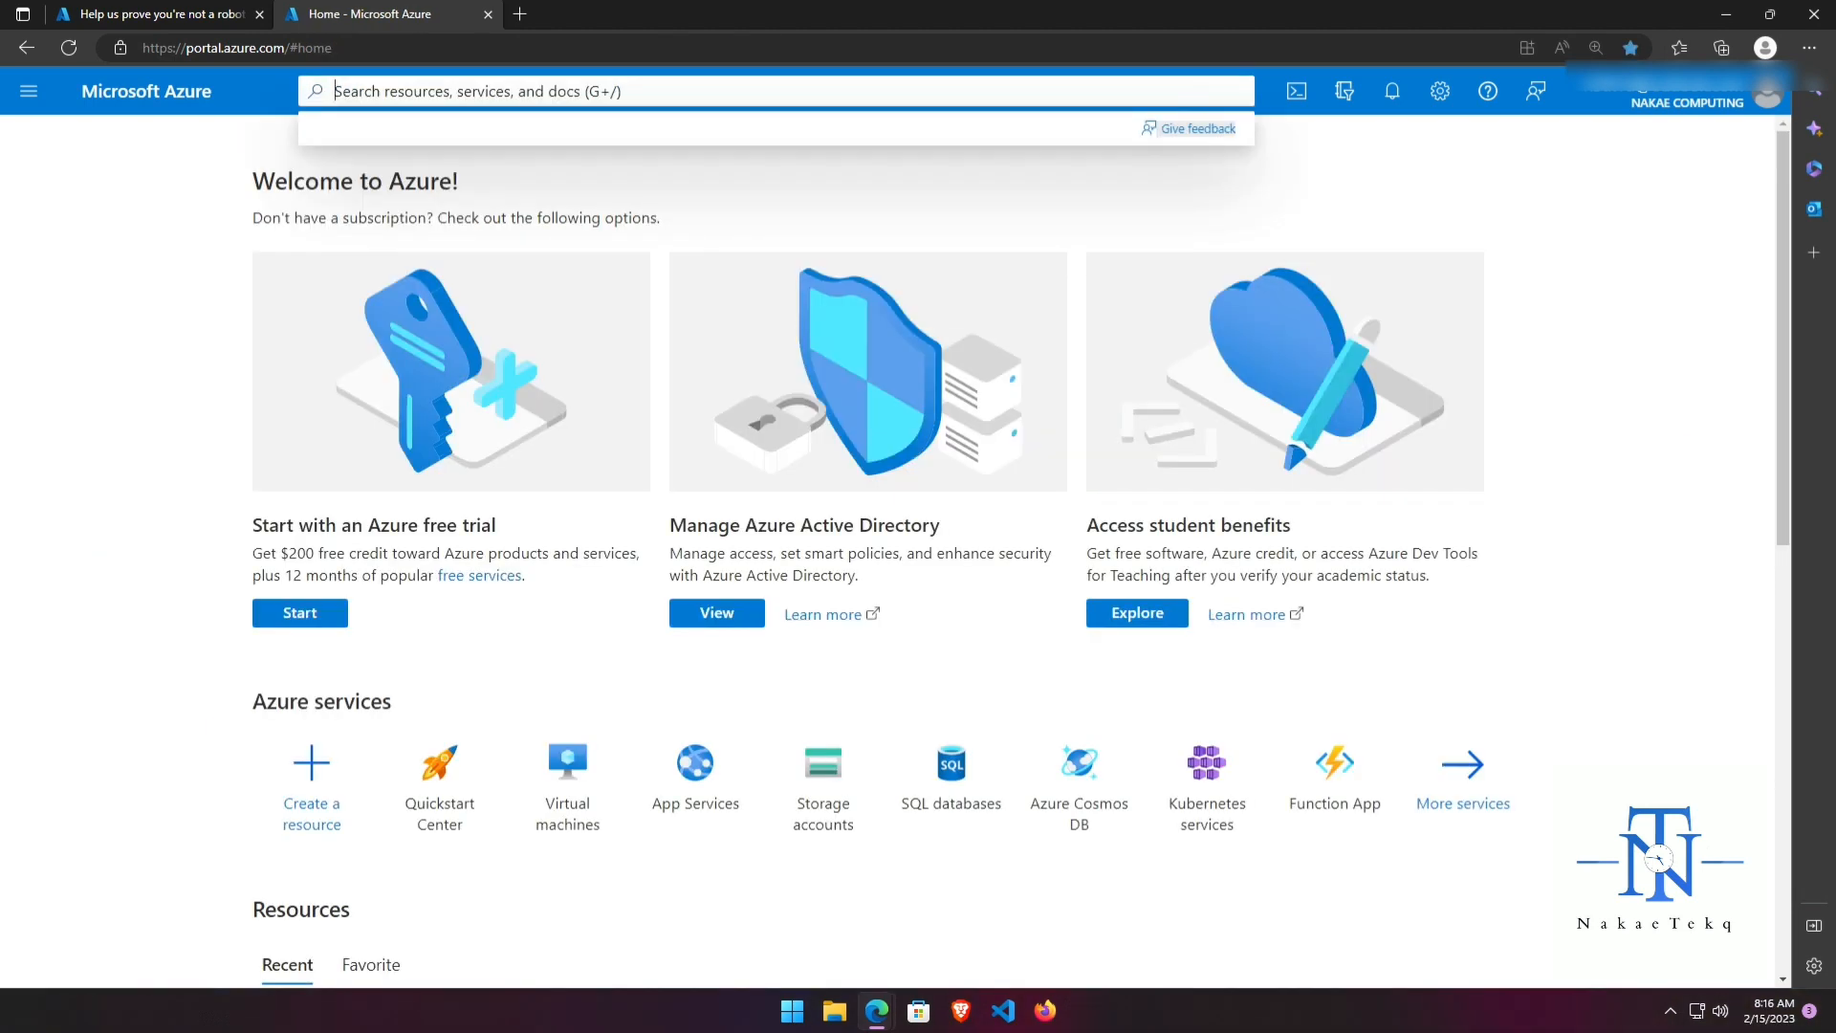
text(act)
click(889, 329)
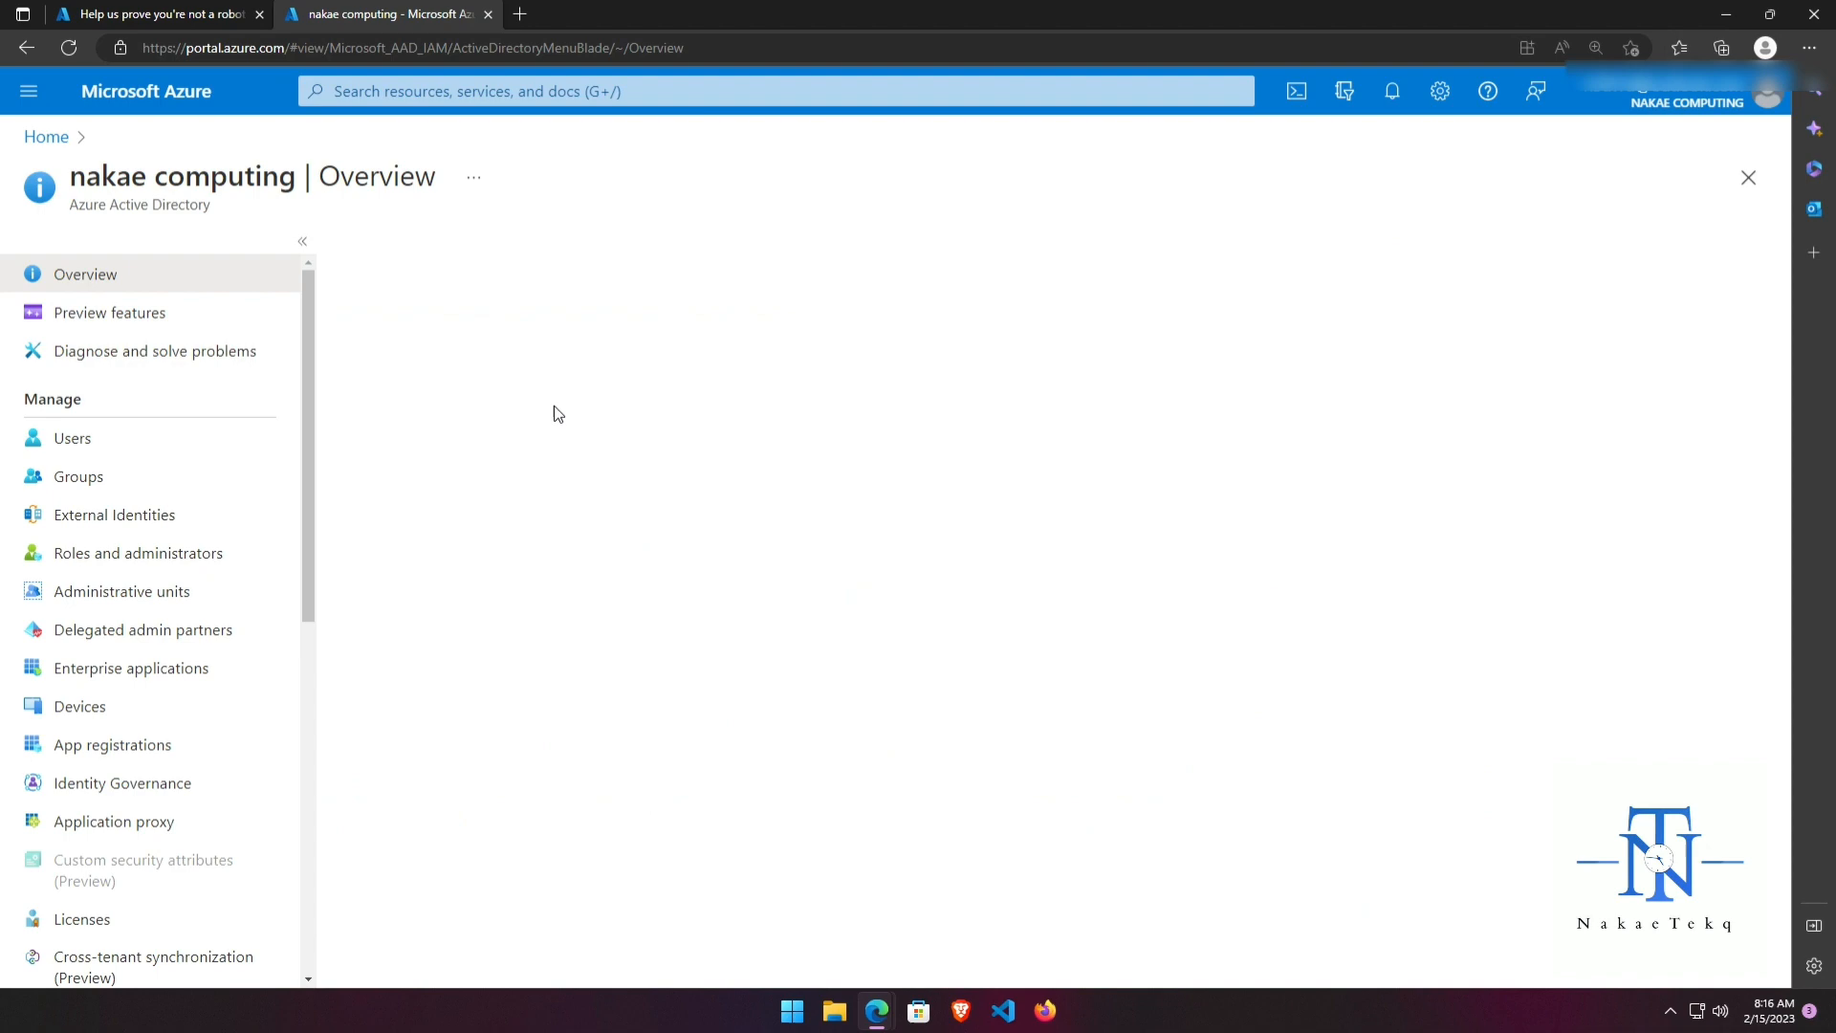
click(74, 448)
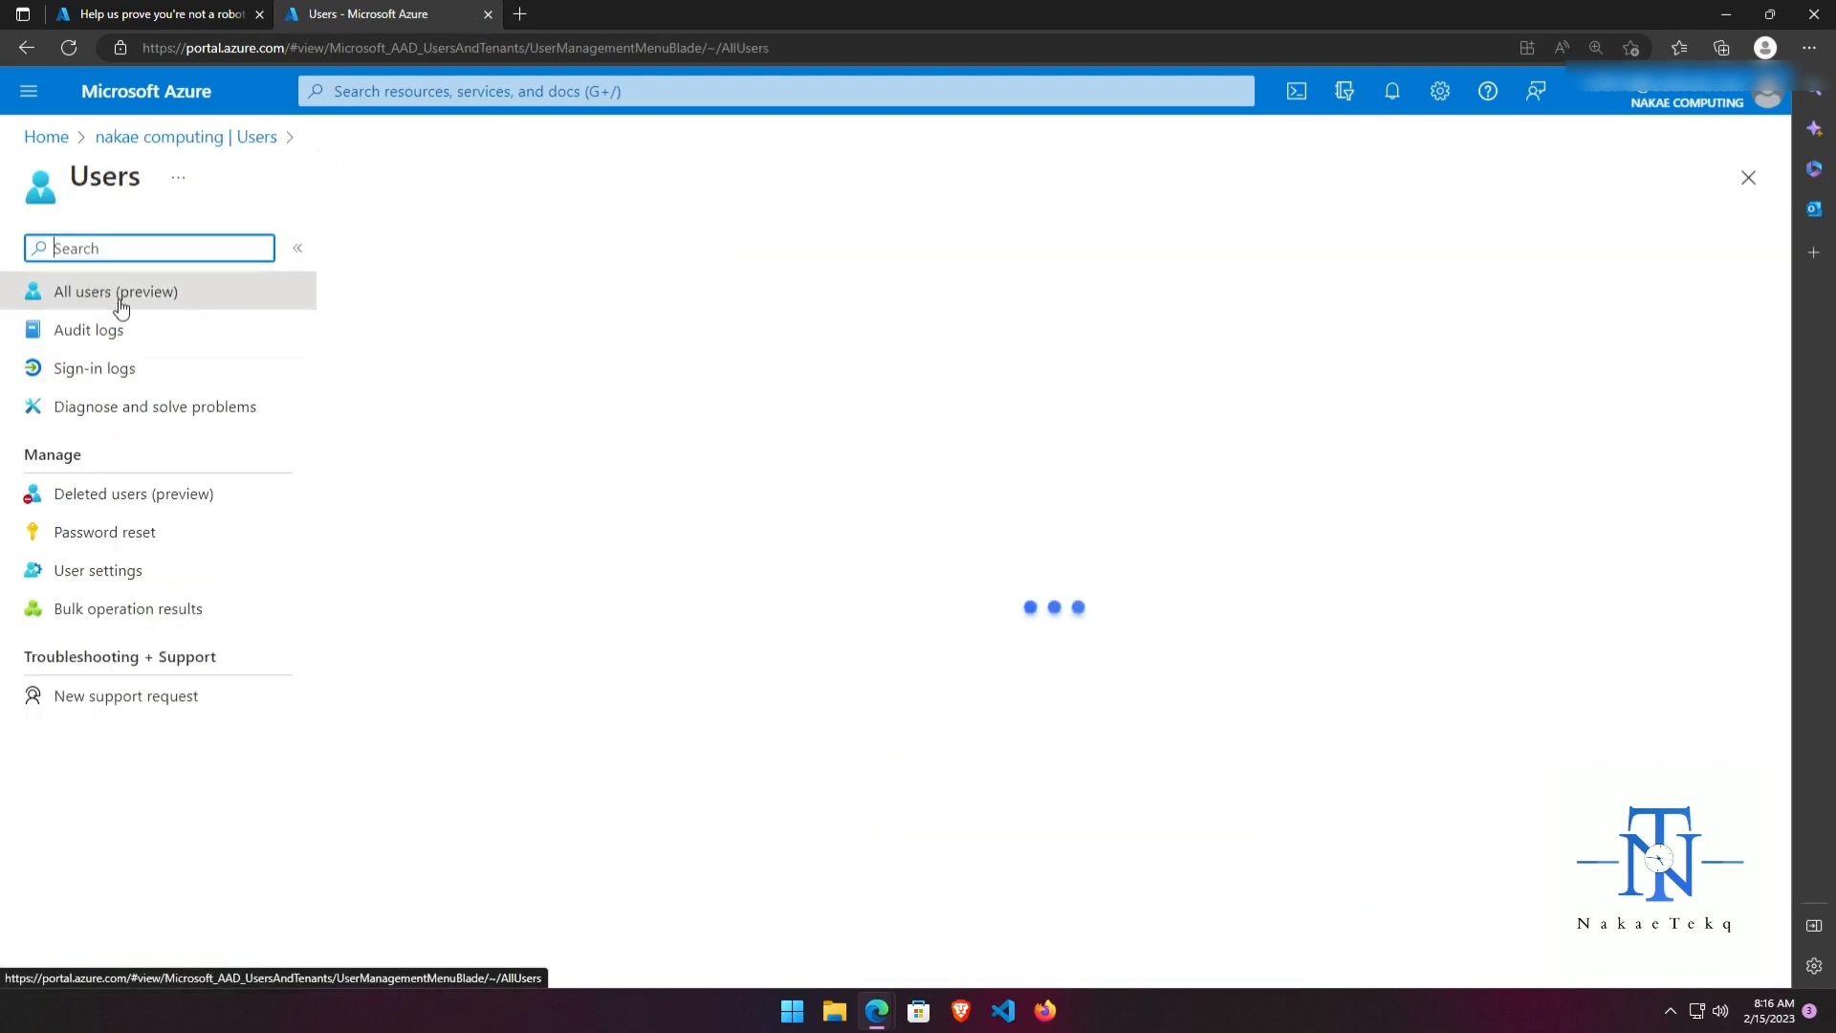
click(463, 483)
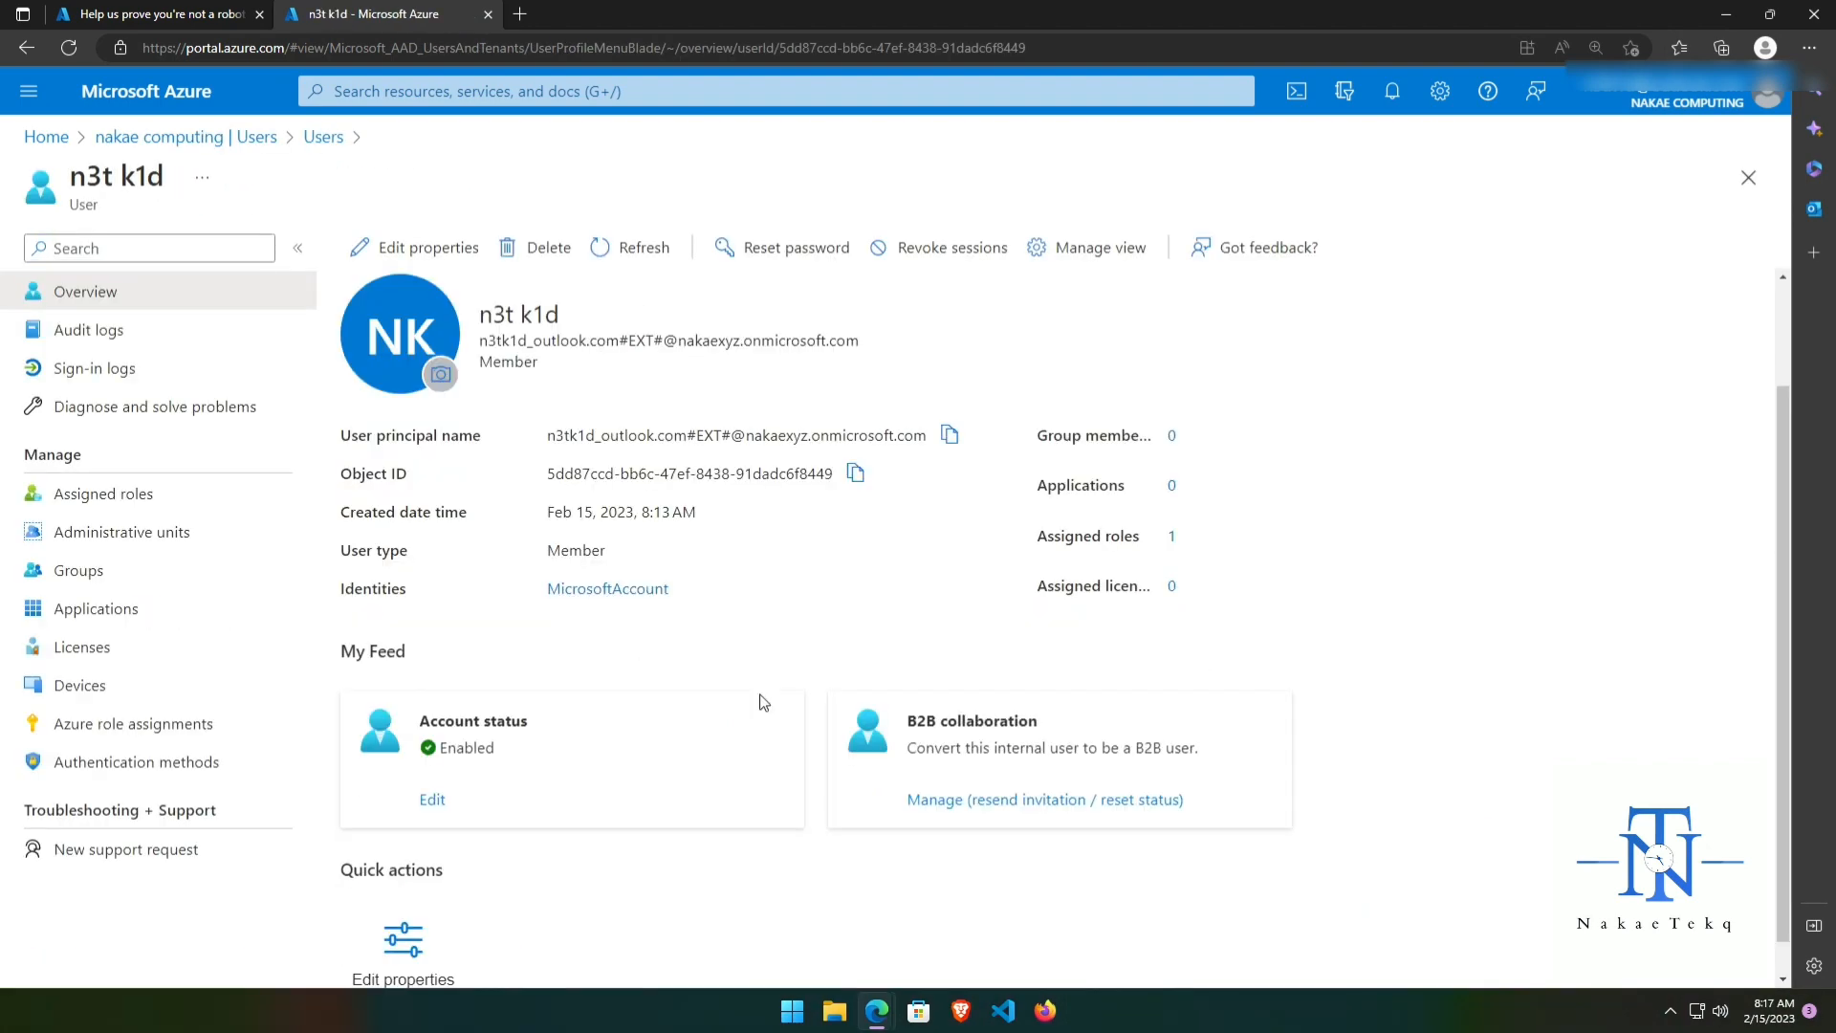
View the administrative roles assigned to the nakae computing user, and return to the portal home page
scroll(760, 695, up, 1)
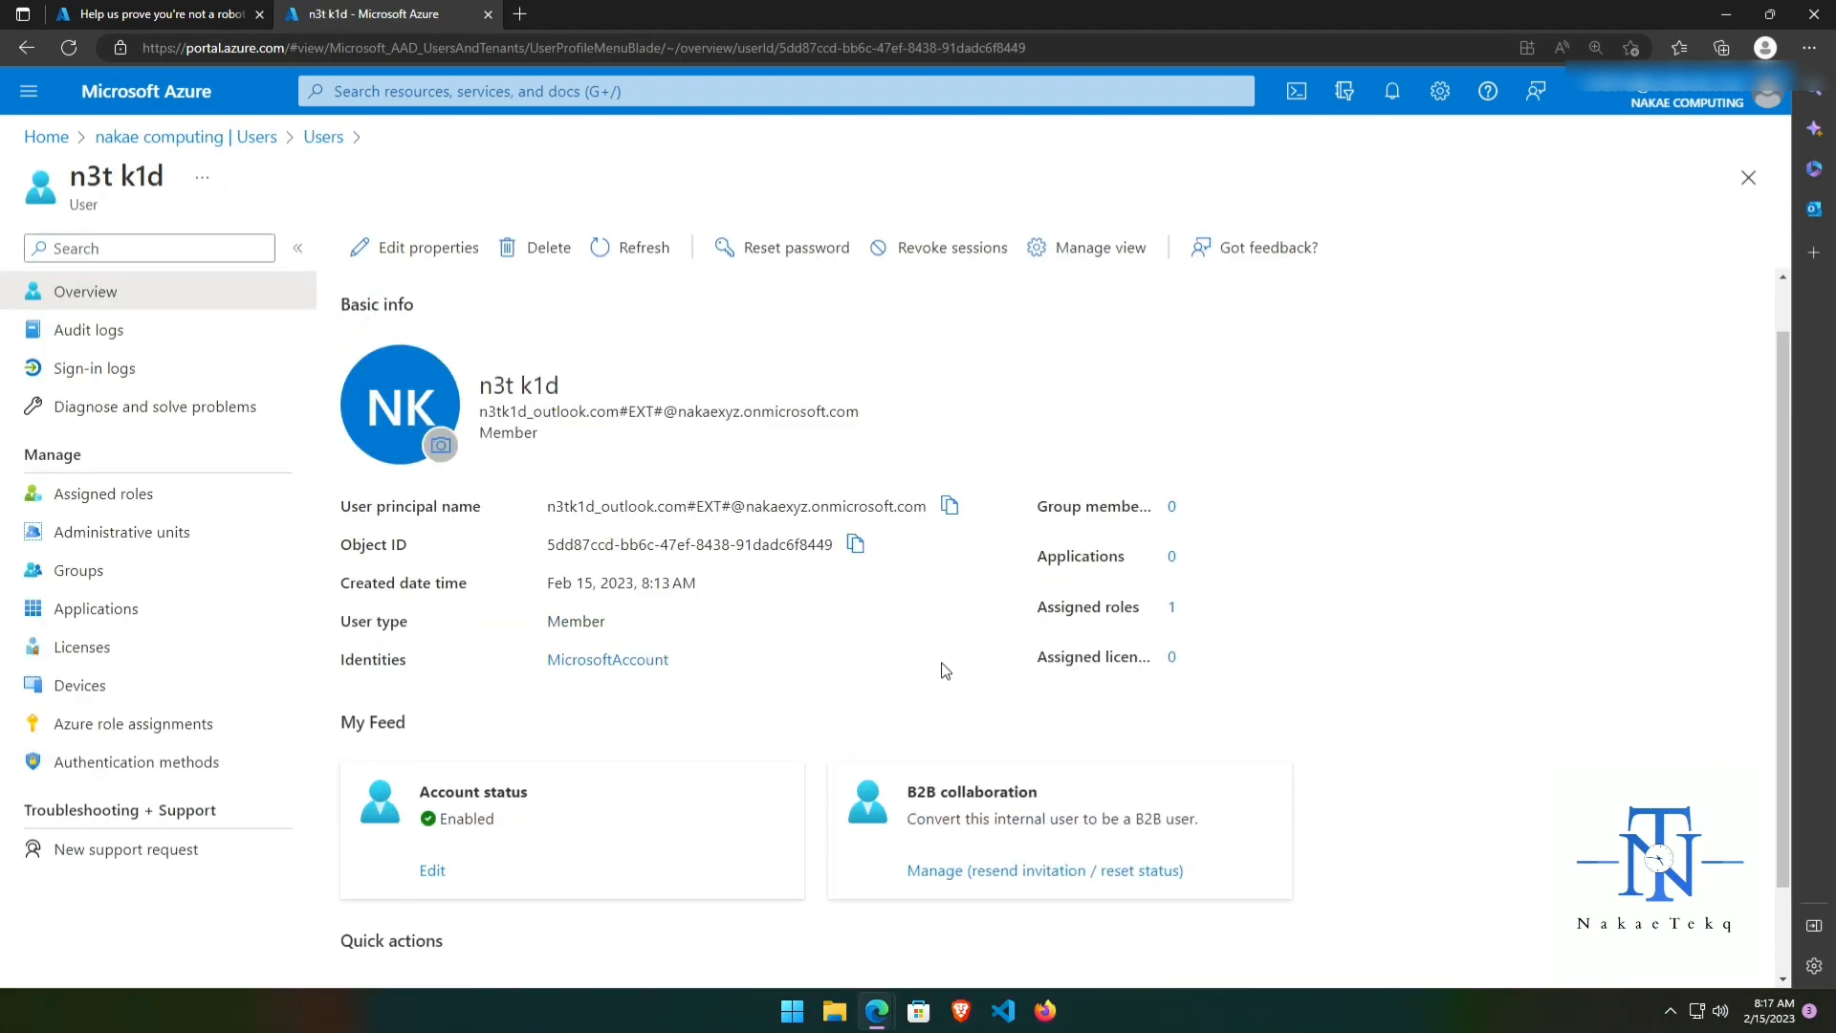
click(1172, 612)
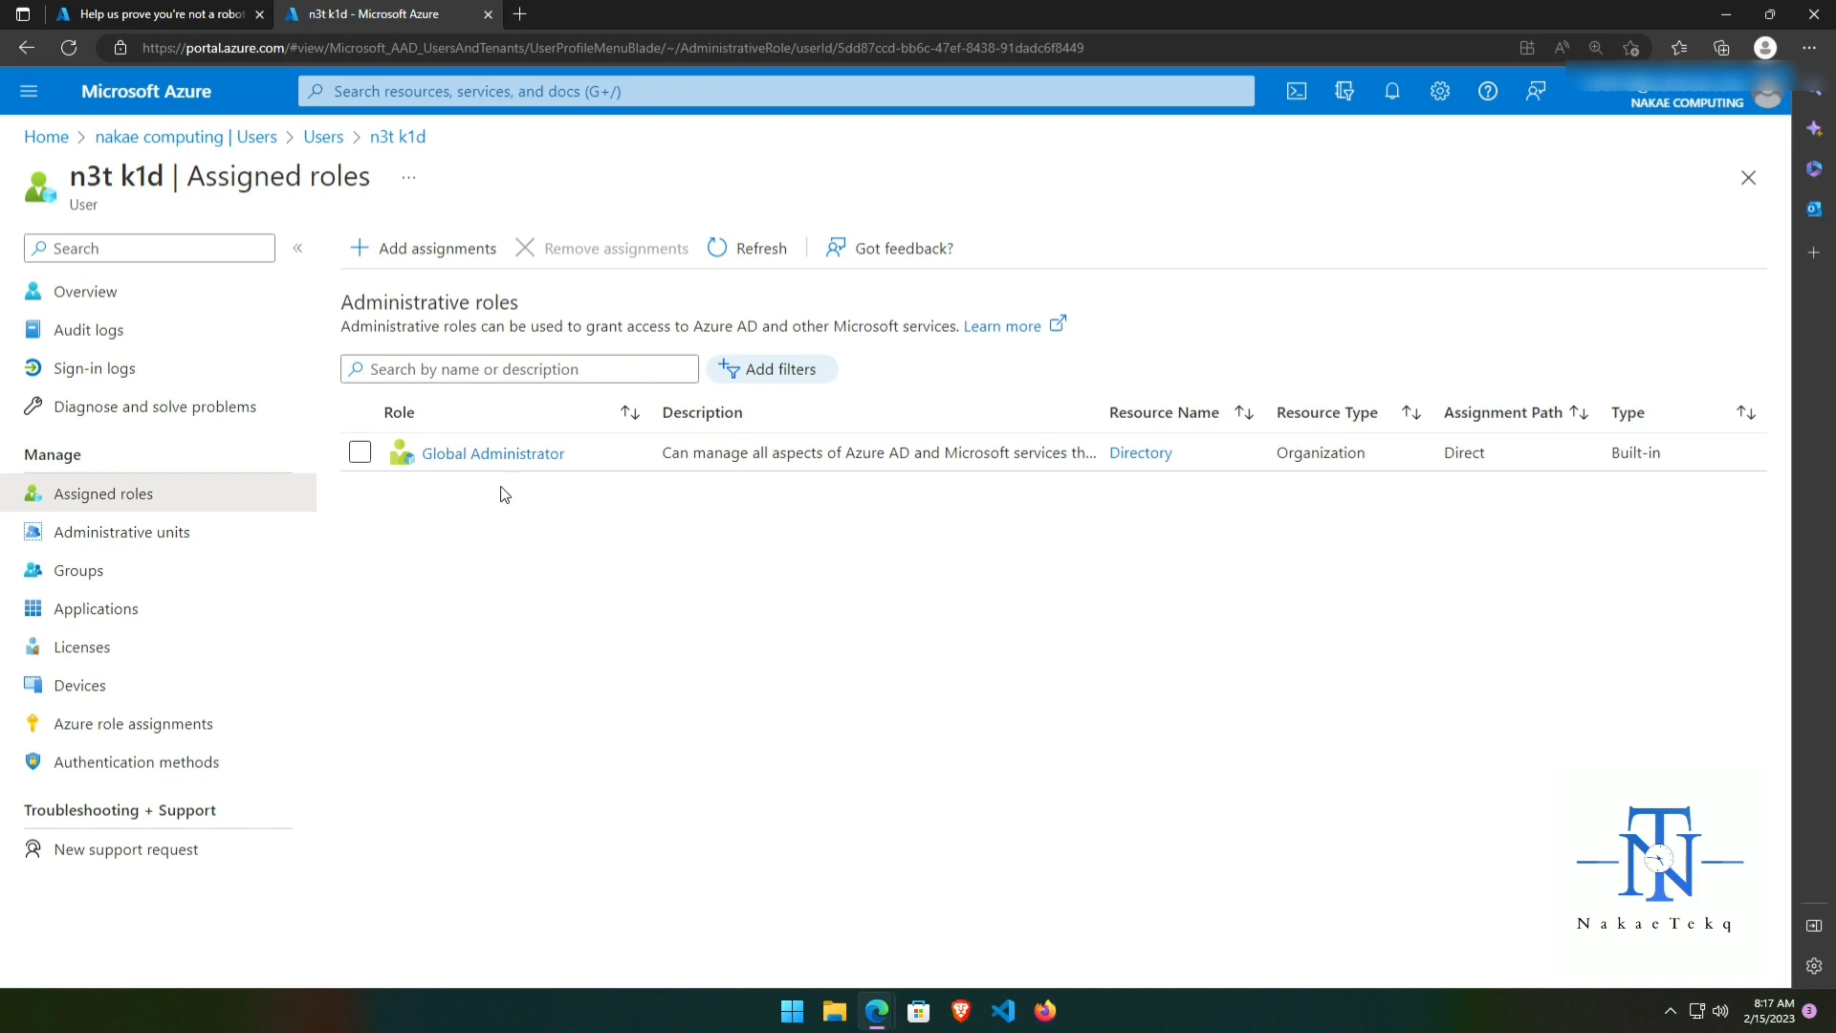
click(40, 143)
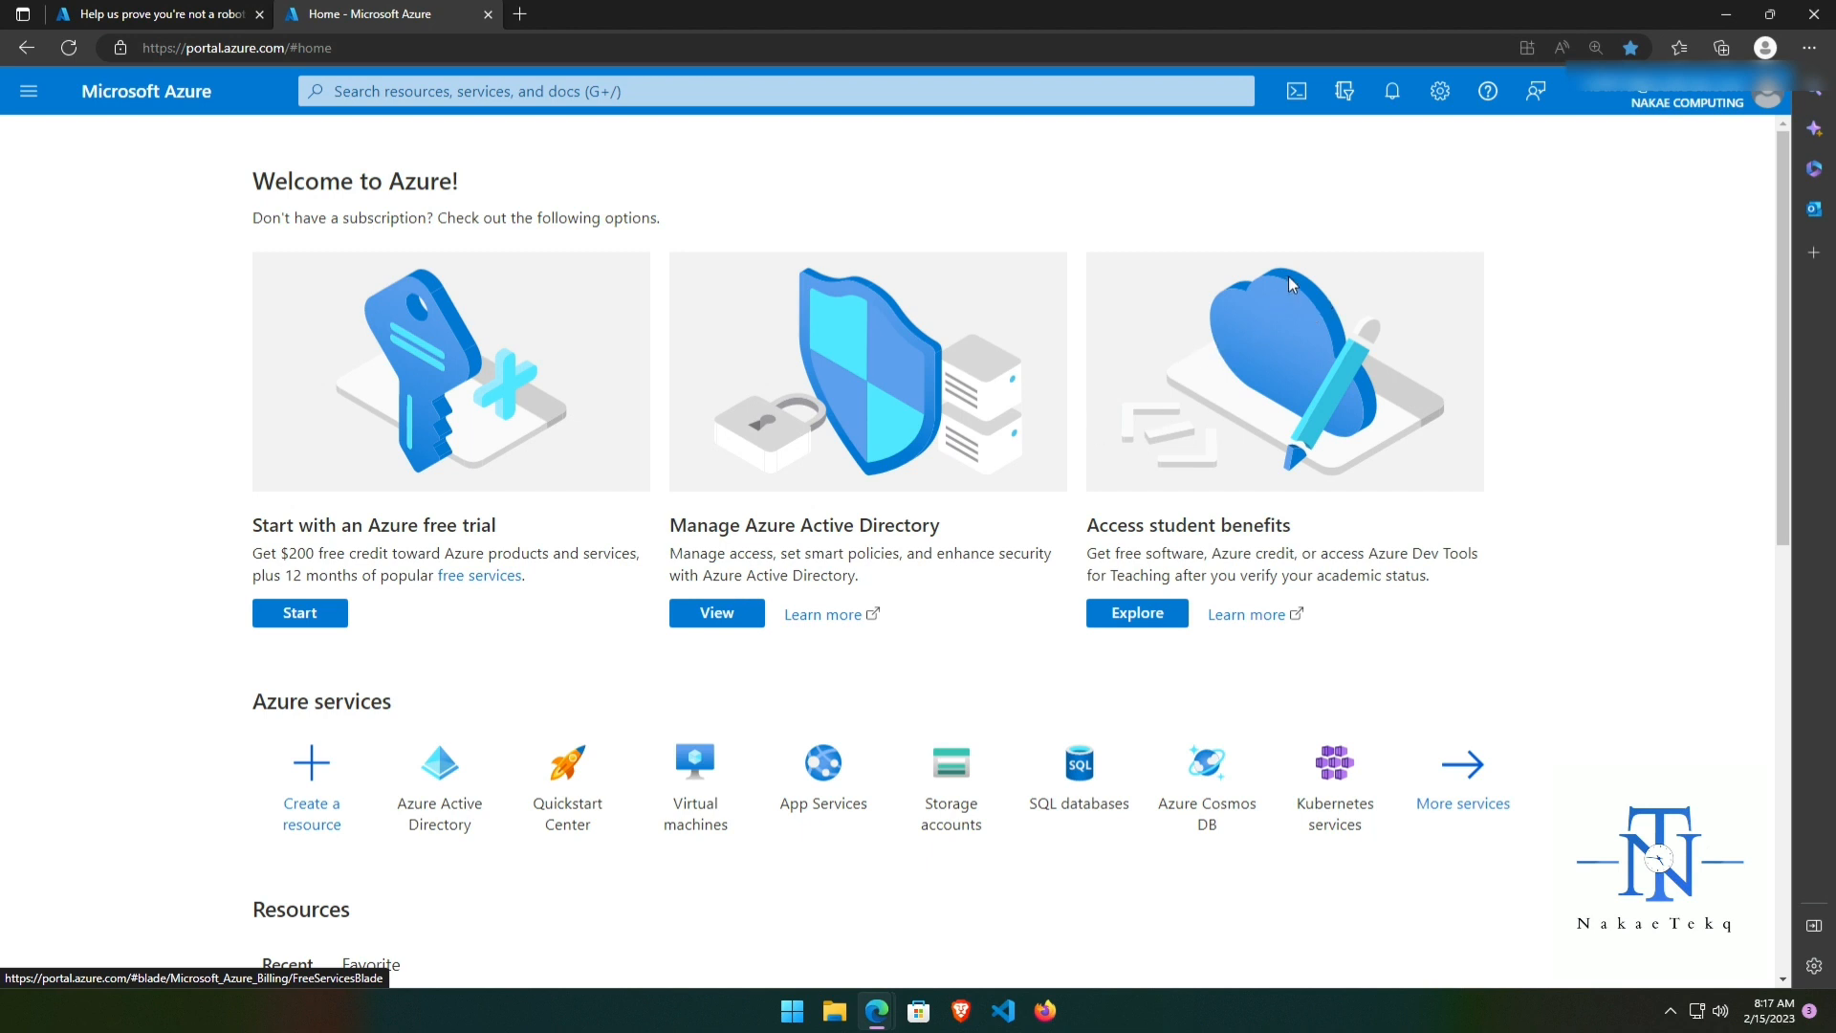
Switch to the Default Directory and look through its users in Azure Active Directory
click(1344, 91)
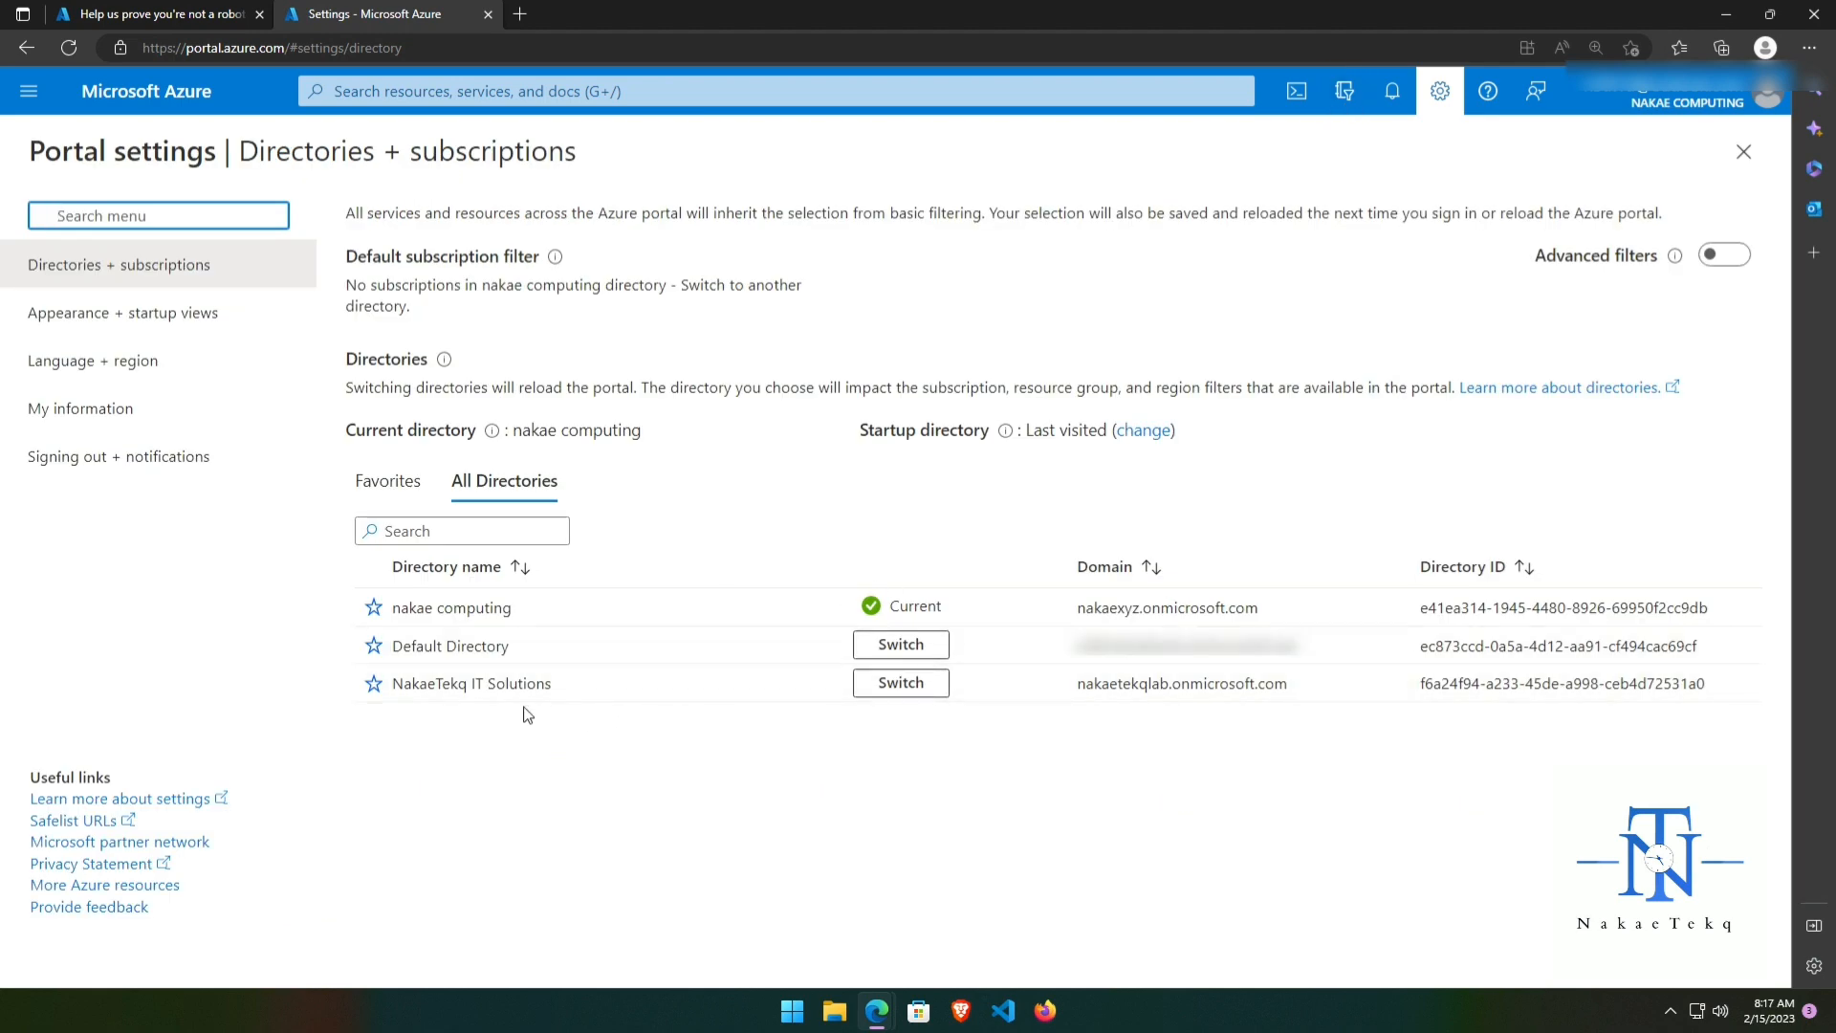
click(902, 646)
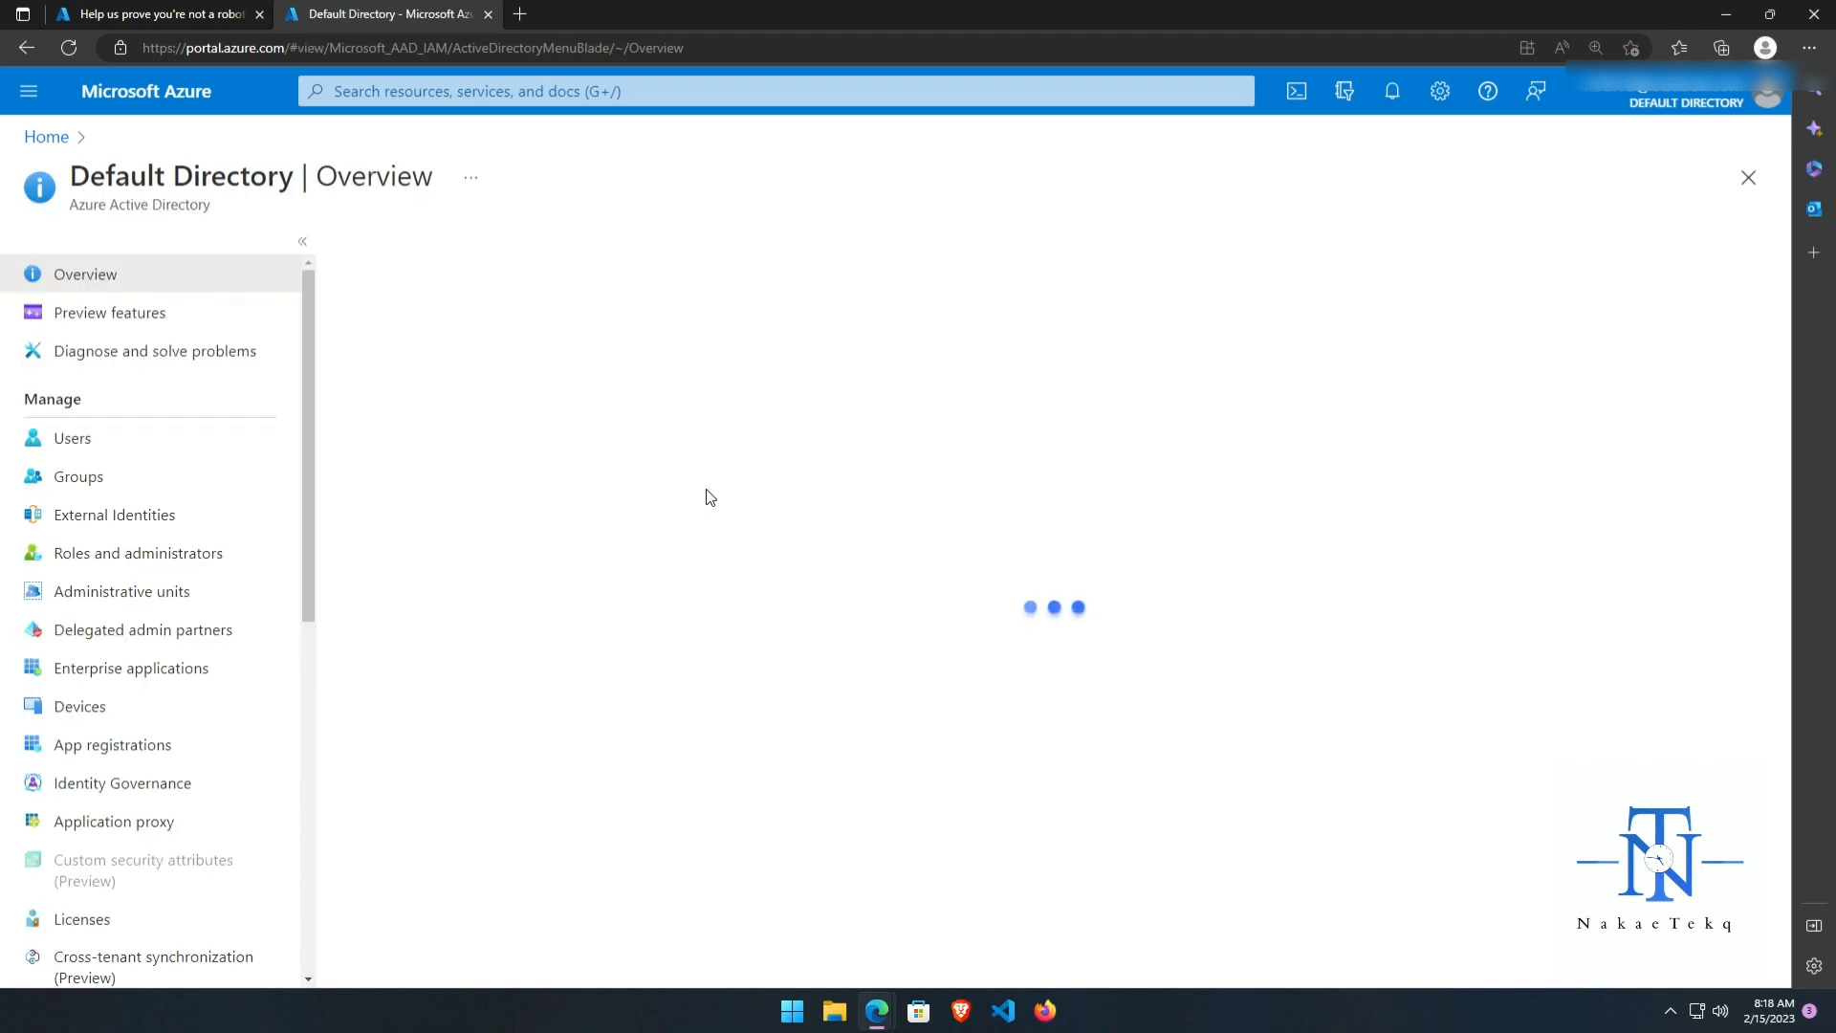
click(76, 446)
click(84, 481)
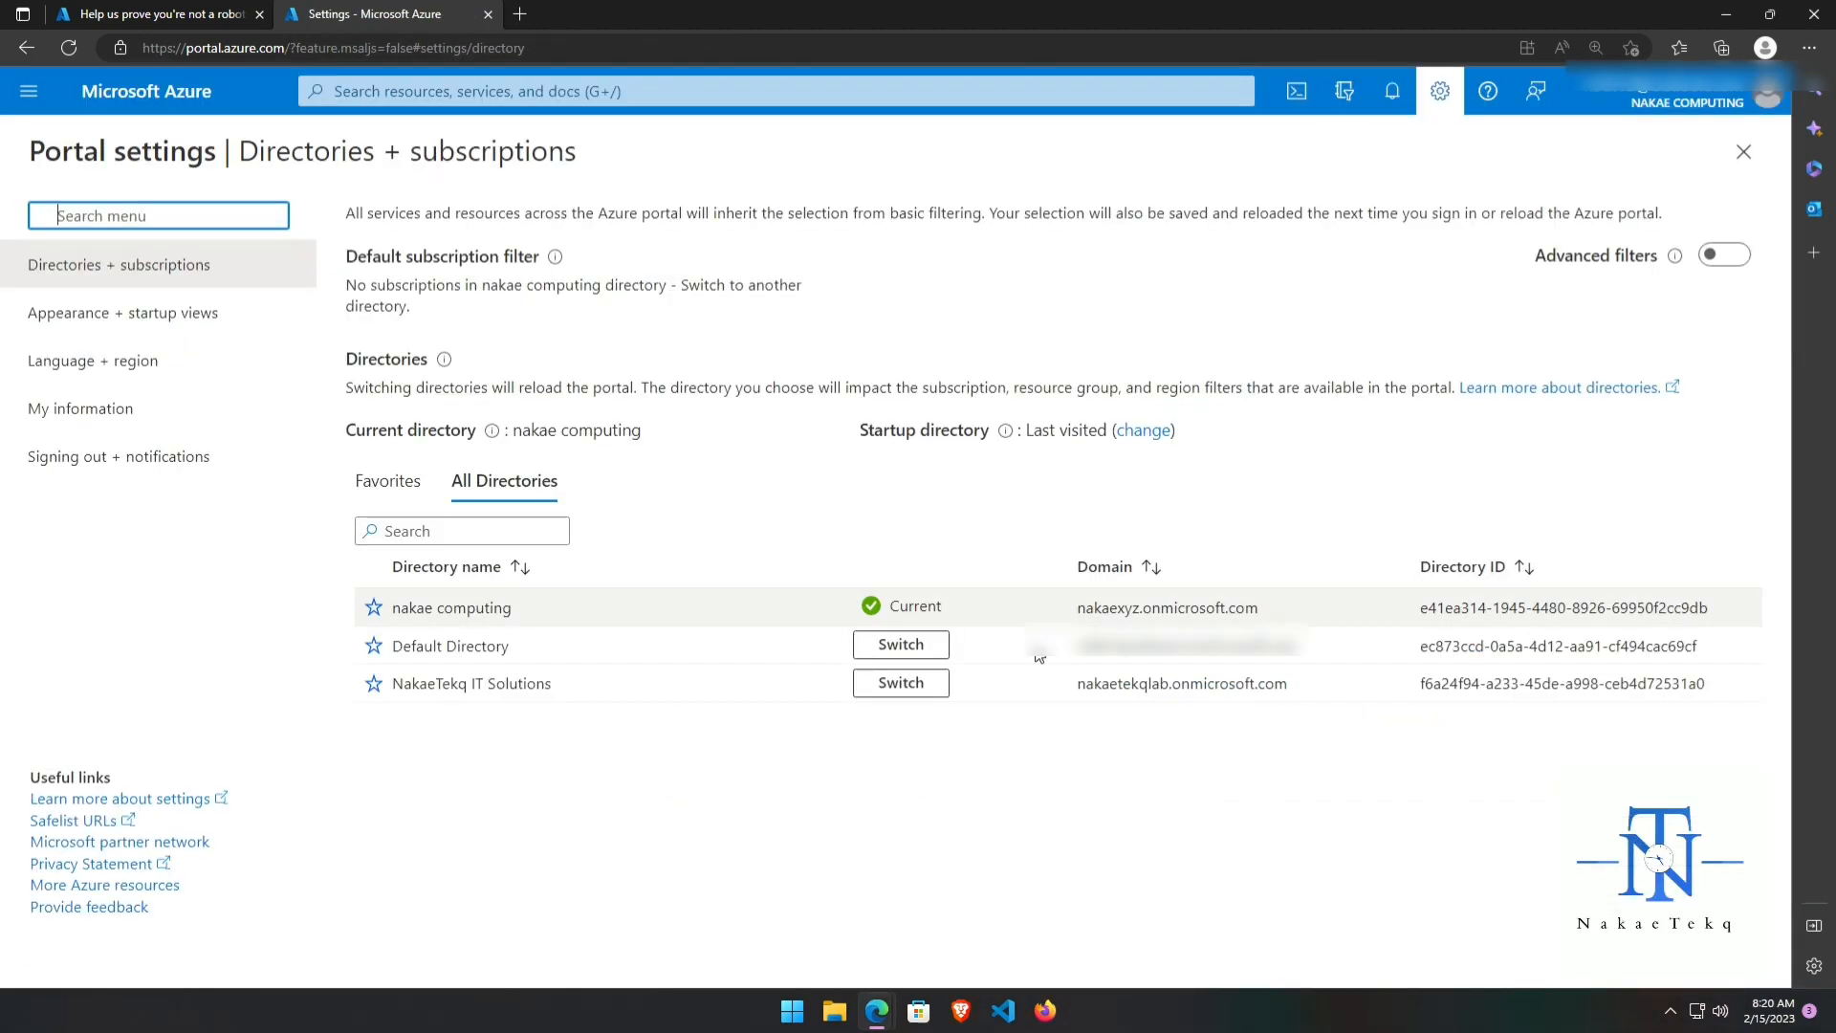
Switch from nakae computing to the Default Directory and open the tenant management list in its Azure Active Directory
click(900, 644)
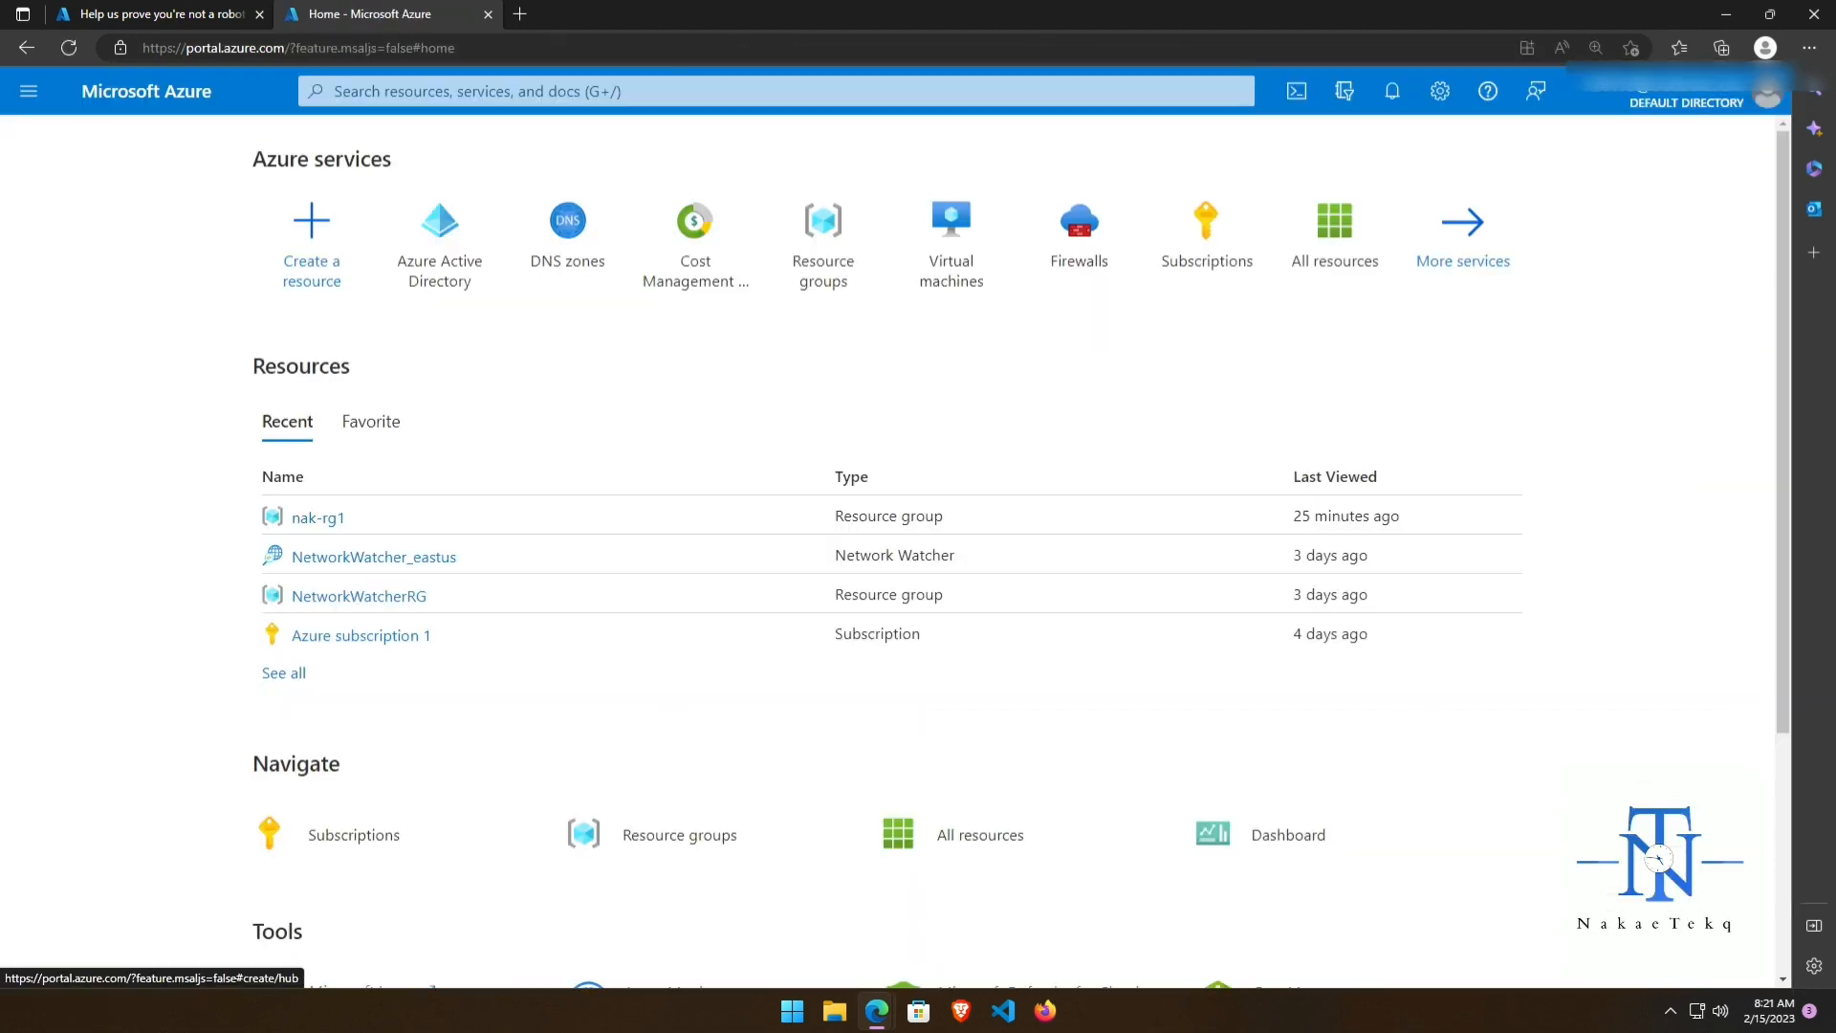
click(442, 278)
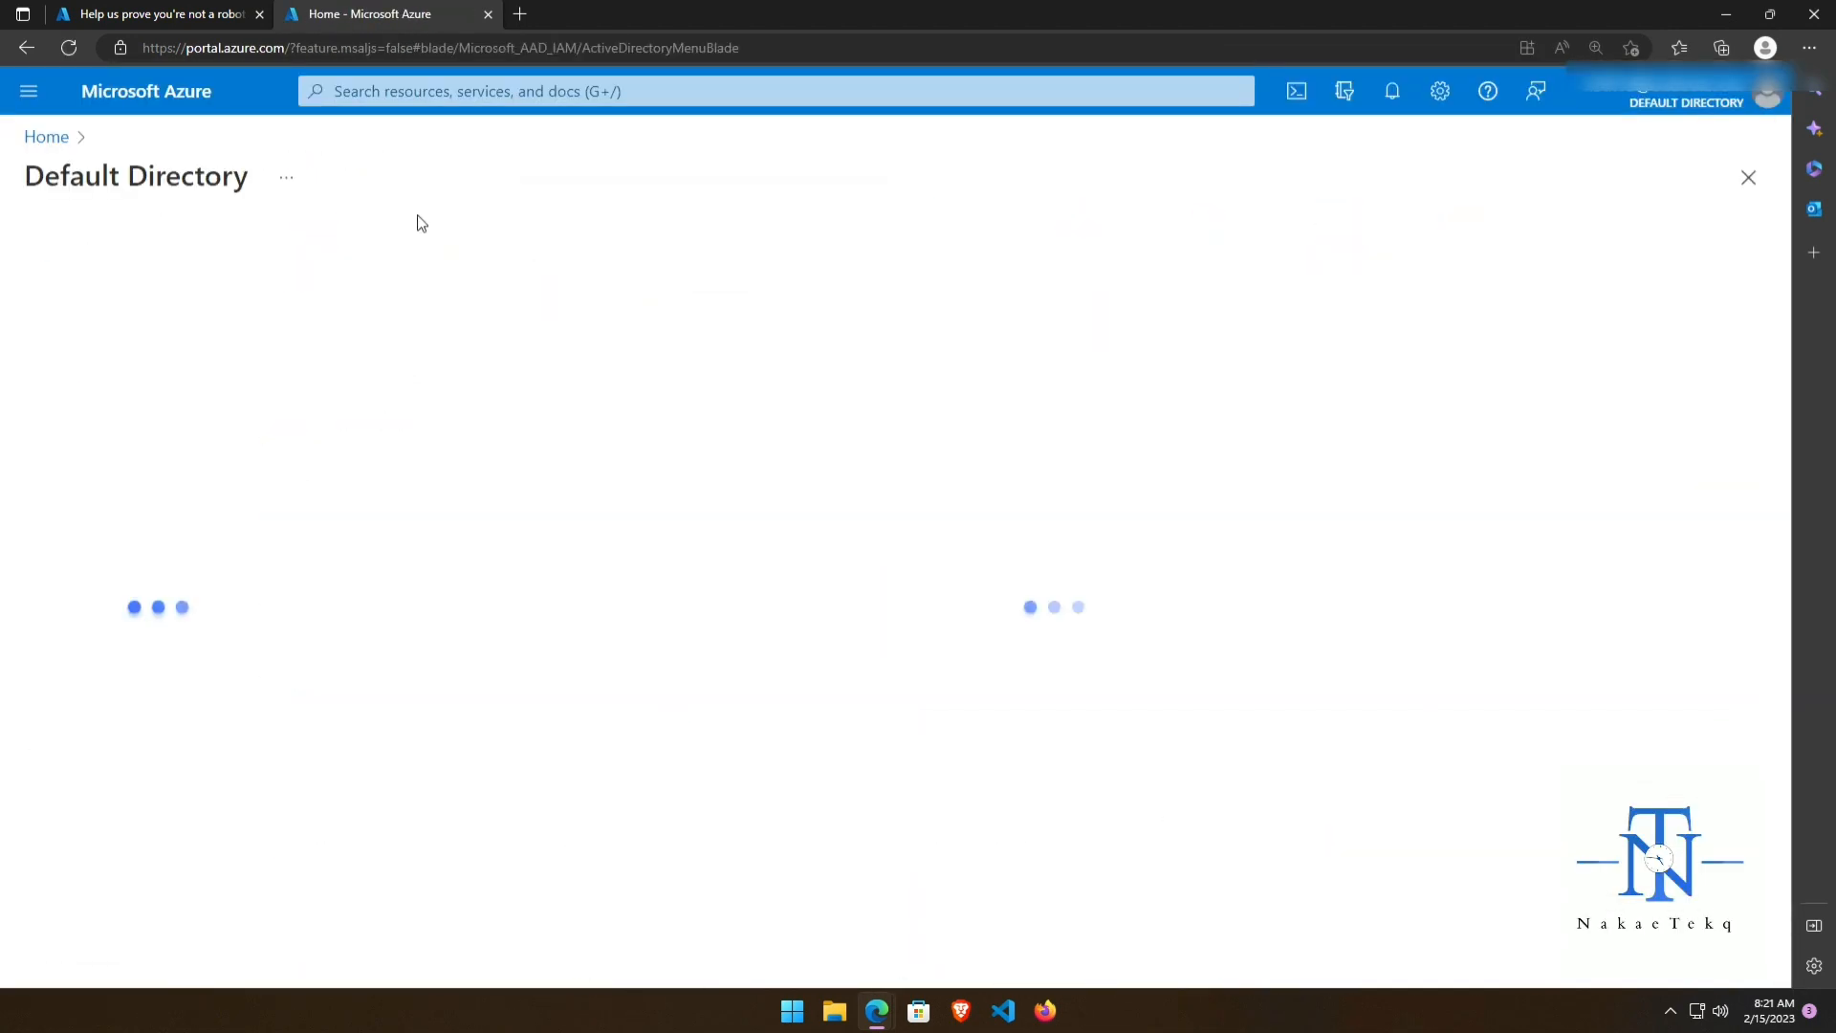
click(566, 250)
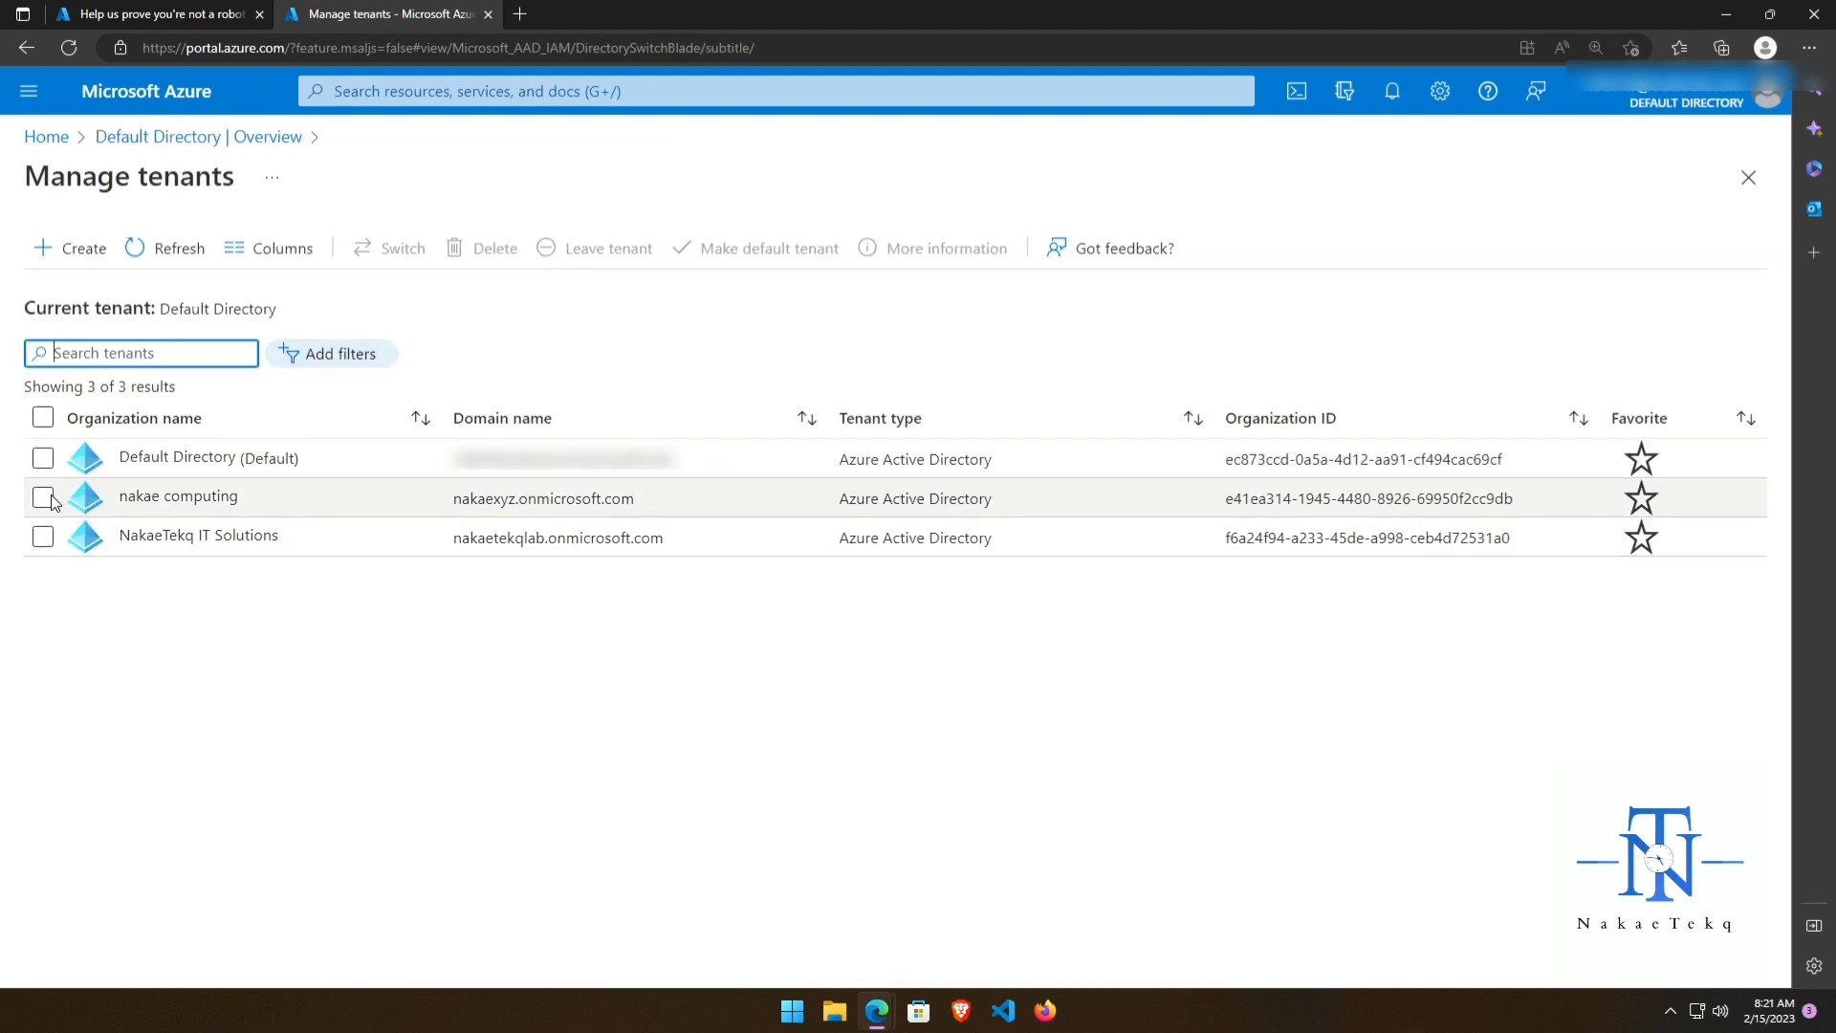
Delete the nakae computing tenant, confirming its permanent deletion once the resource checks are done
click(43, 497)
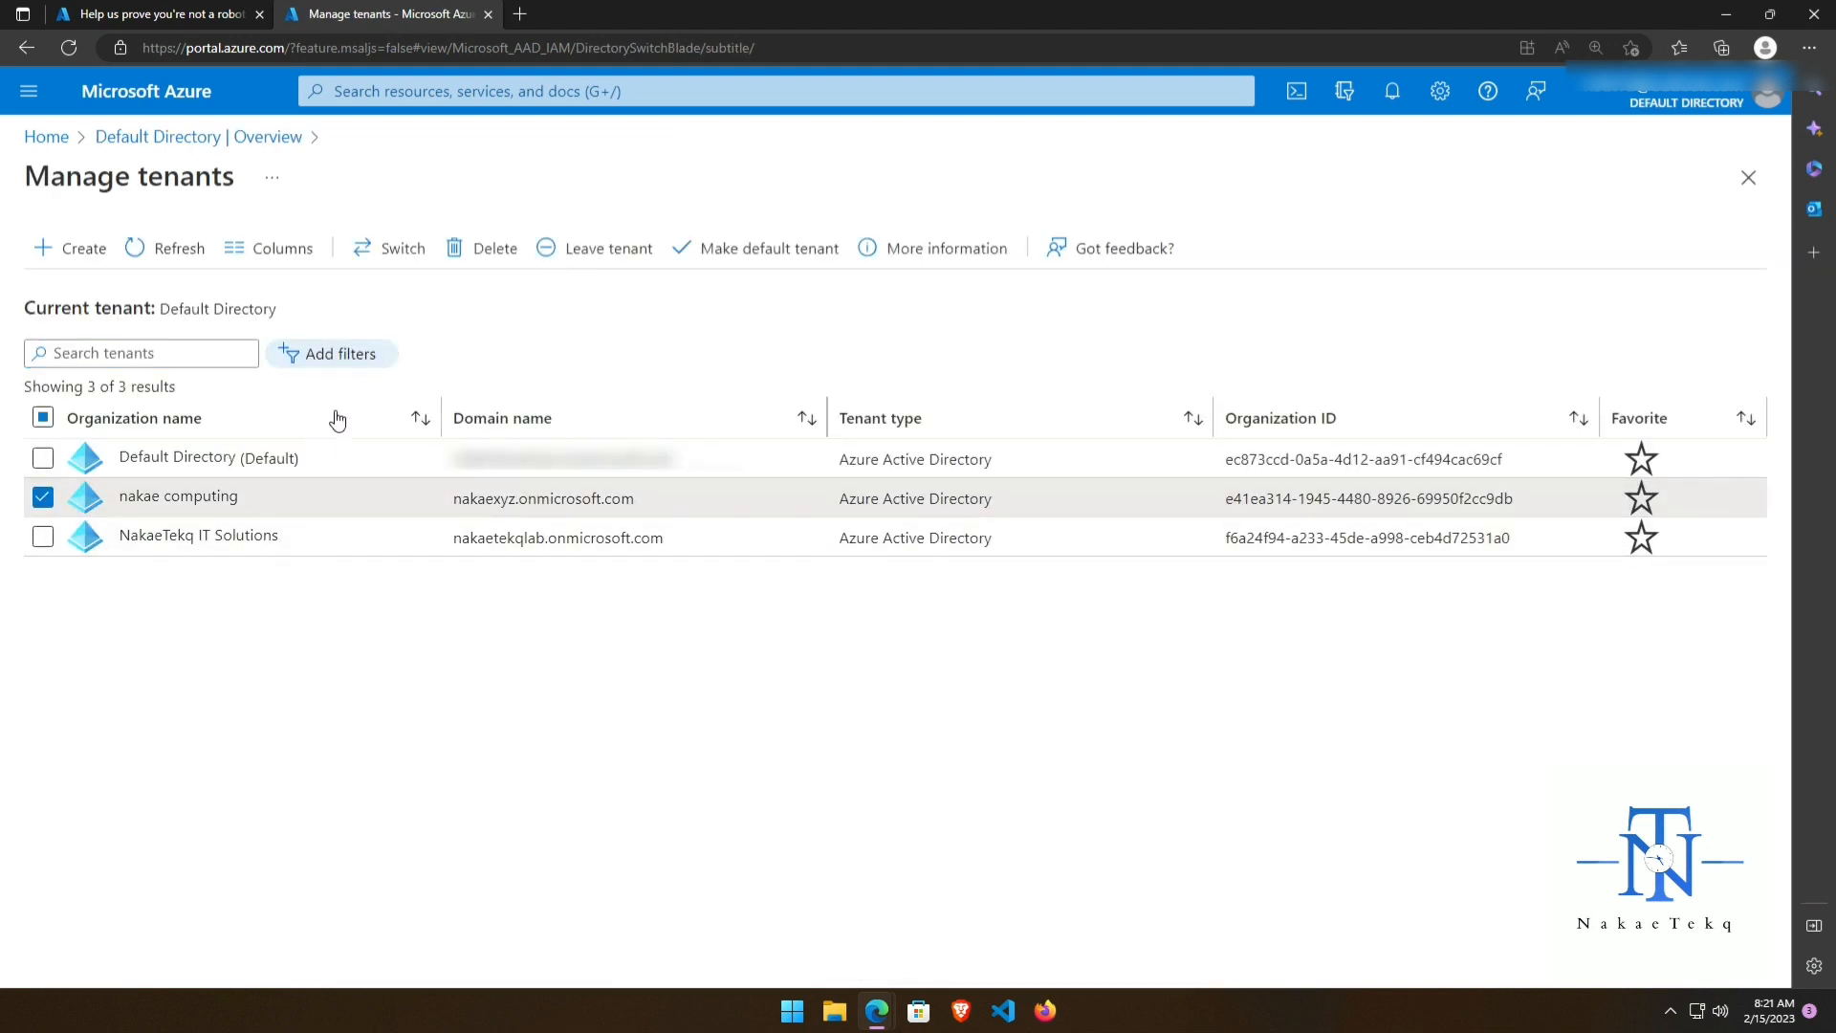
click(495, 249)
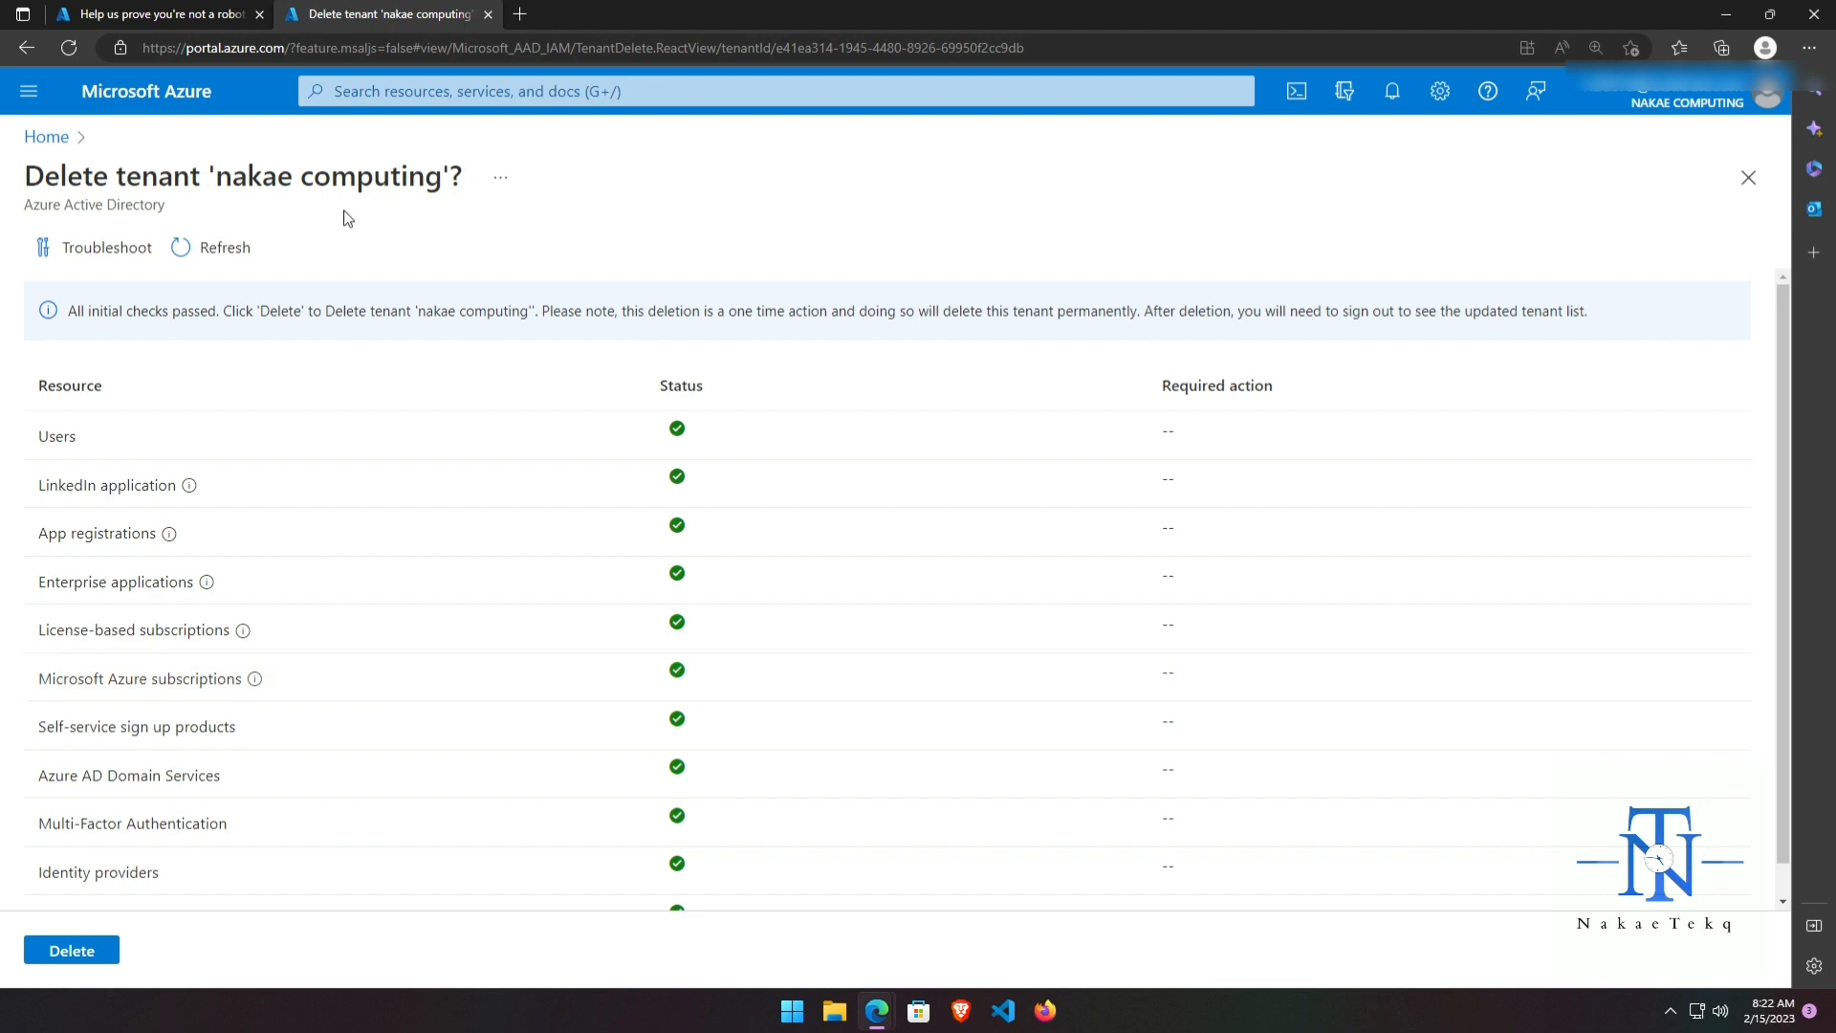
click(82, 953)
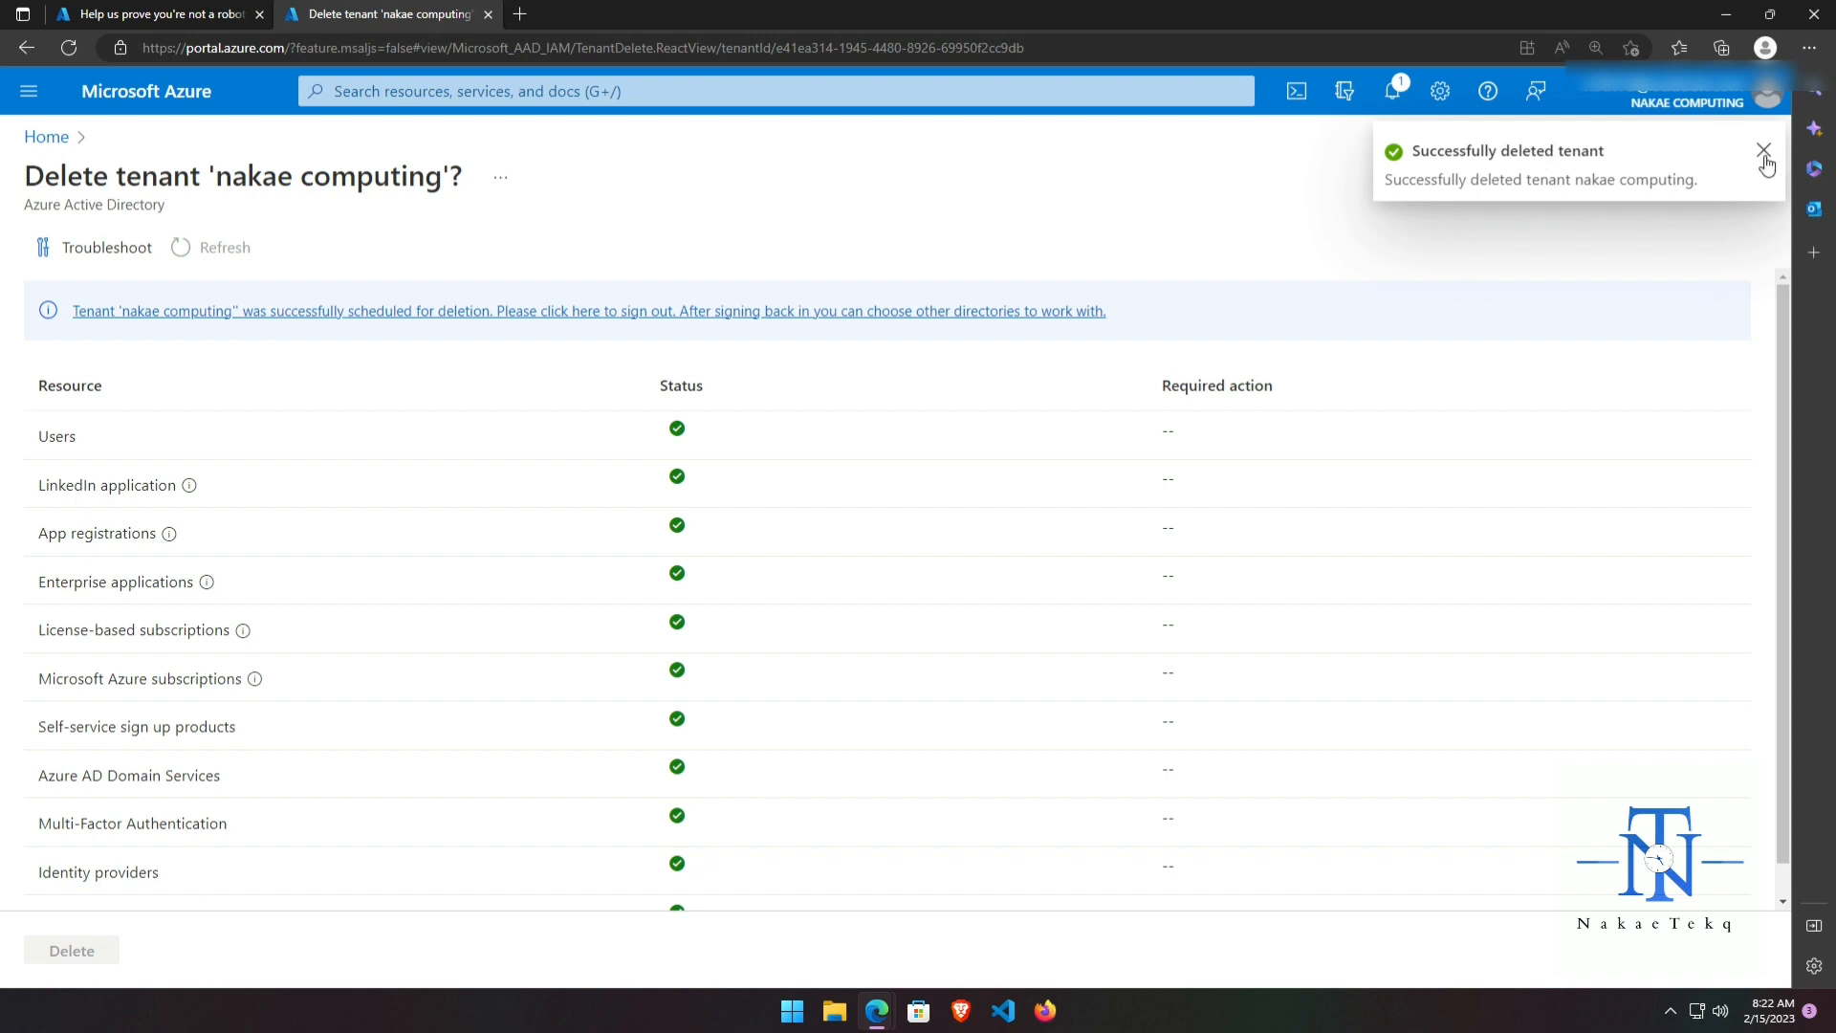
Reload the portal in the Default Directory and reopen the tenant management list to check the remaining tenants
click(67, 47)
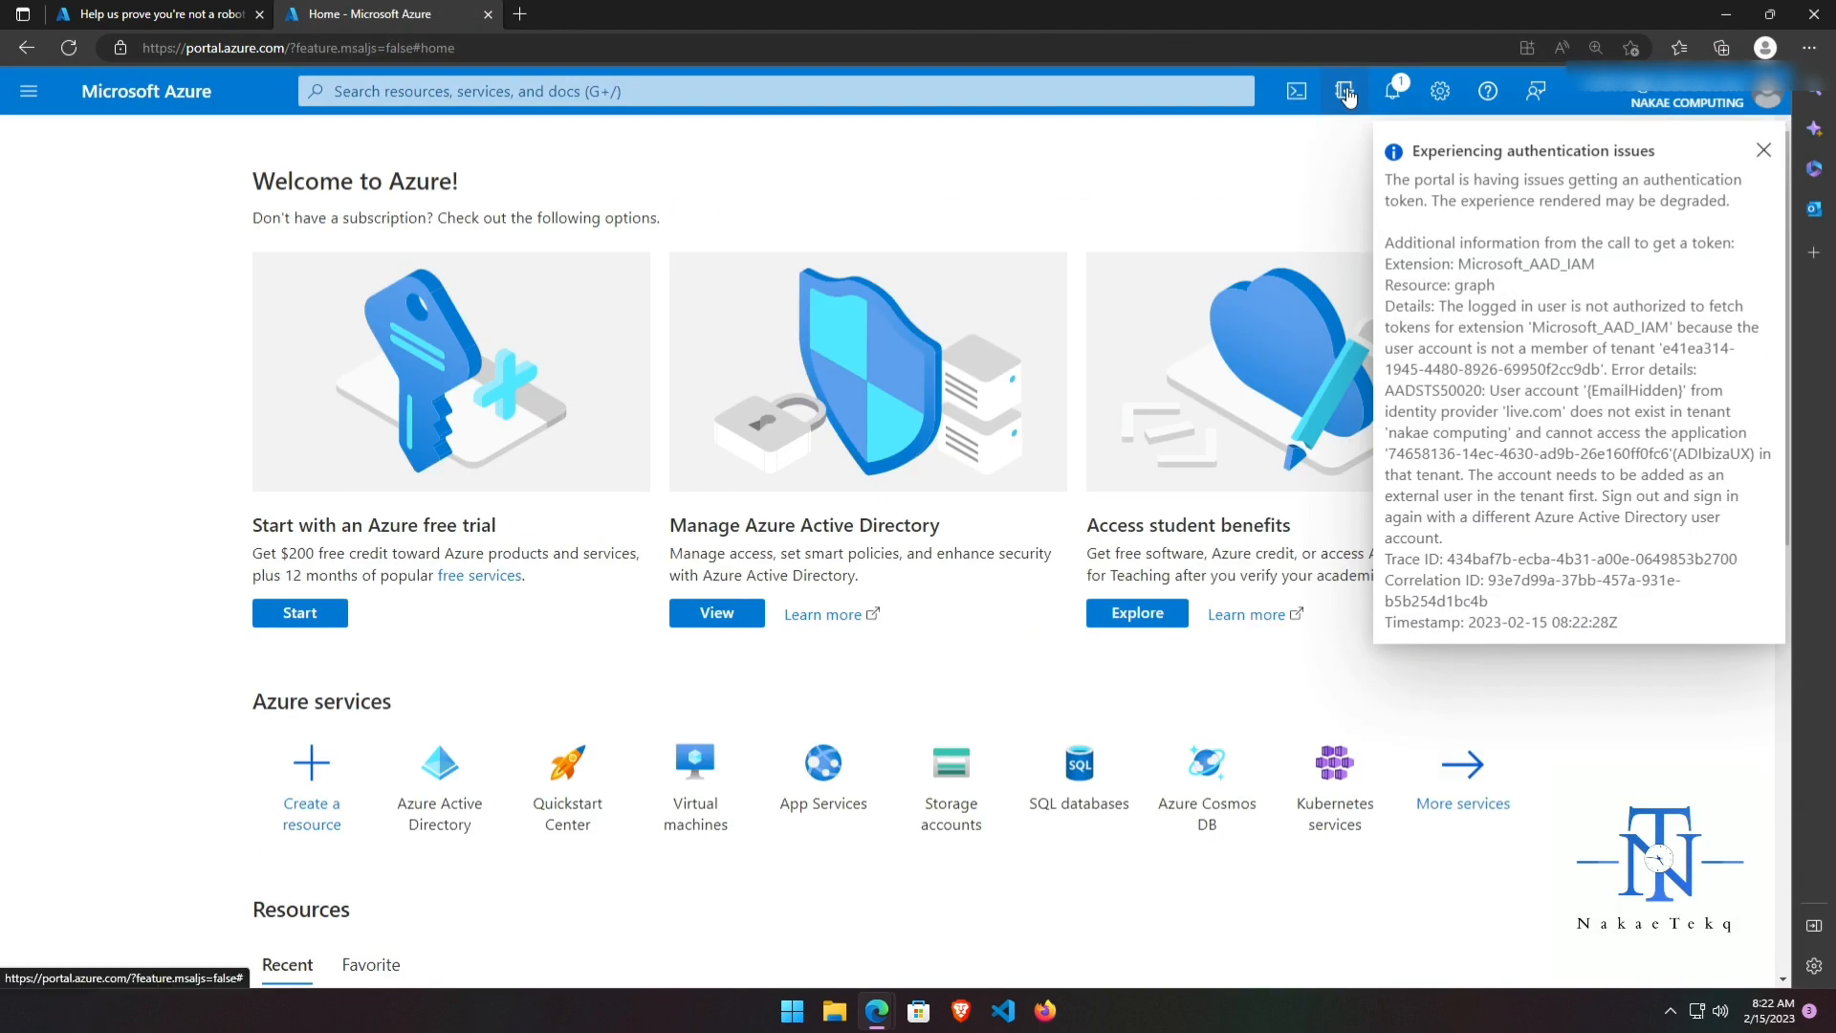
click(1345, 91)
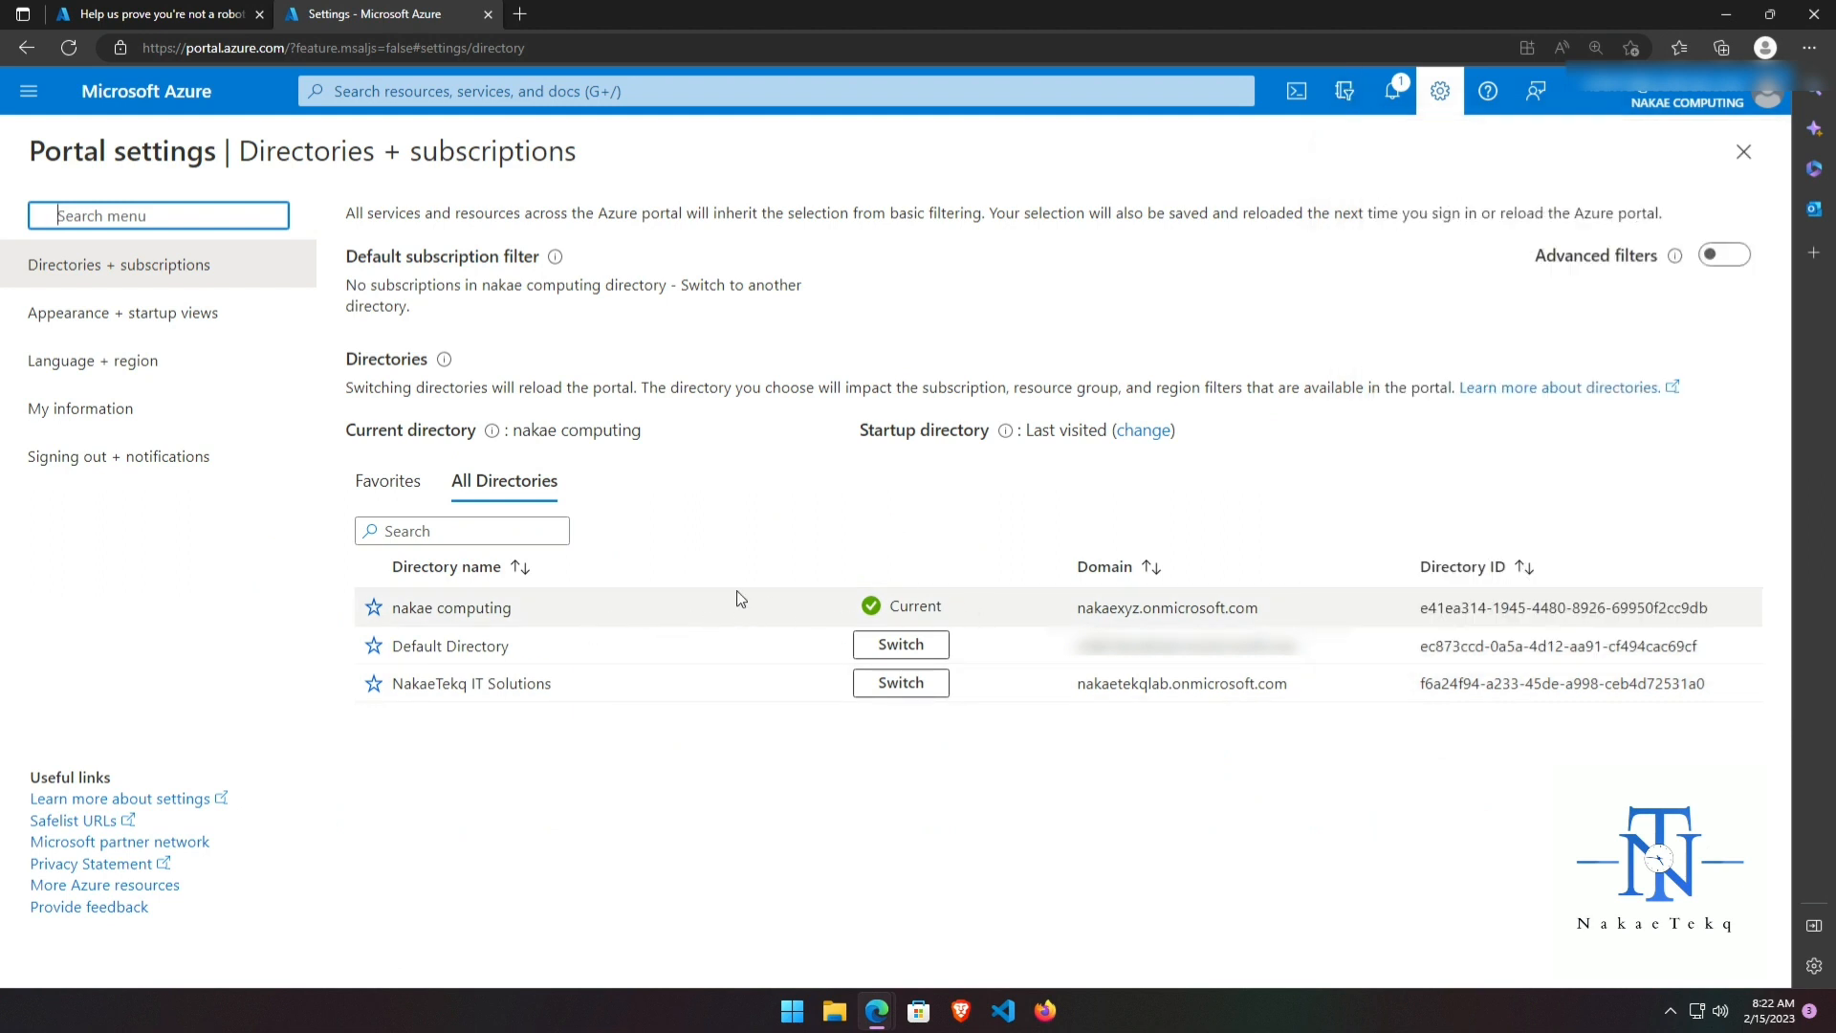
click(921, 645)
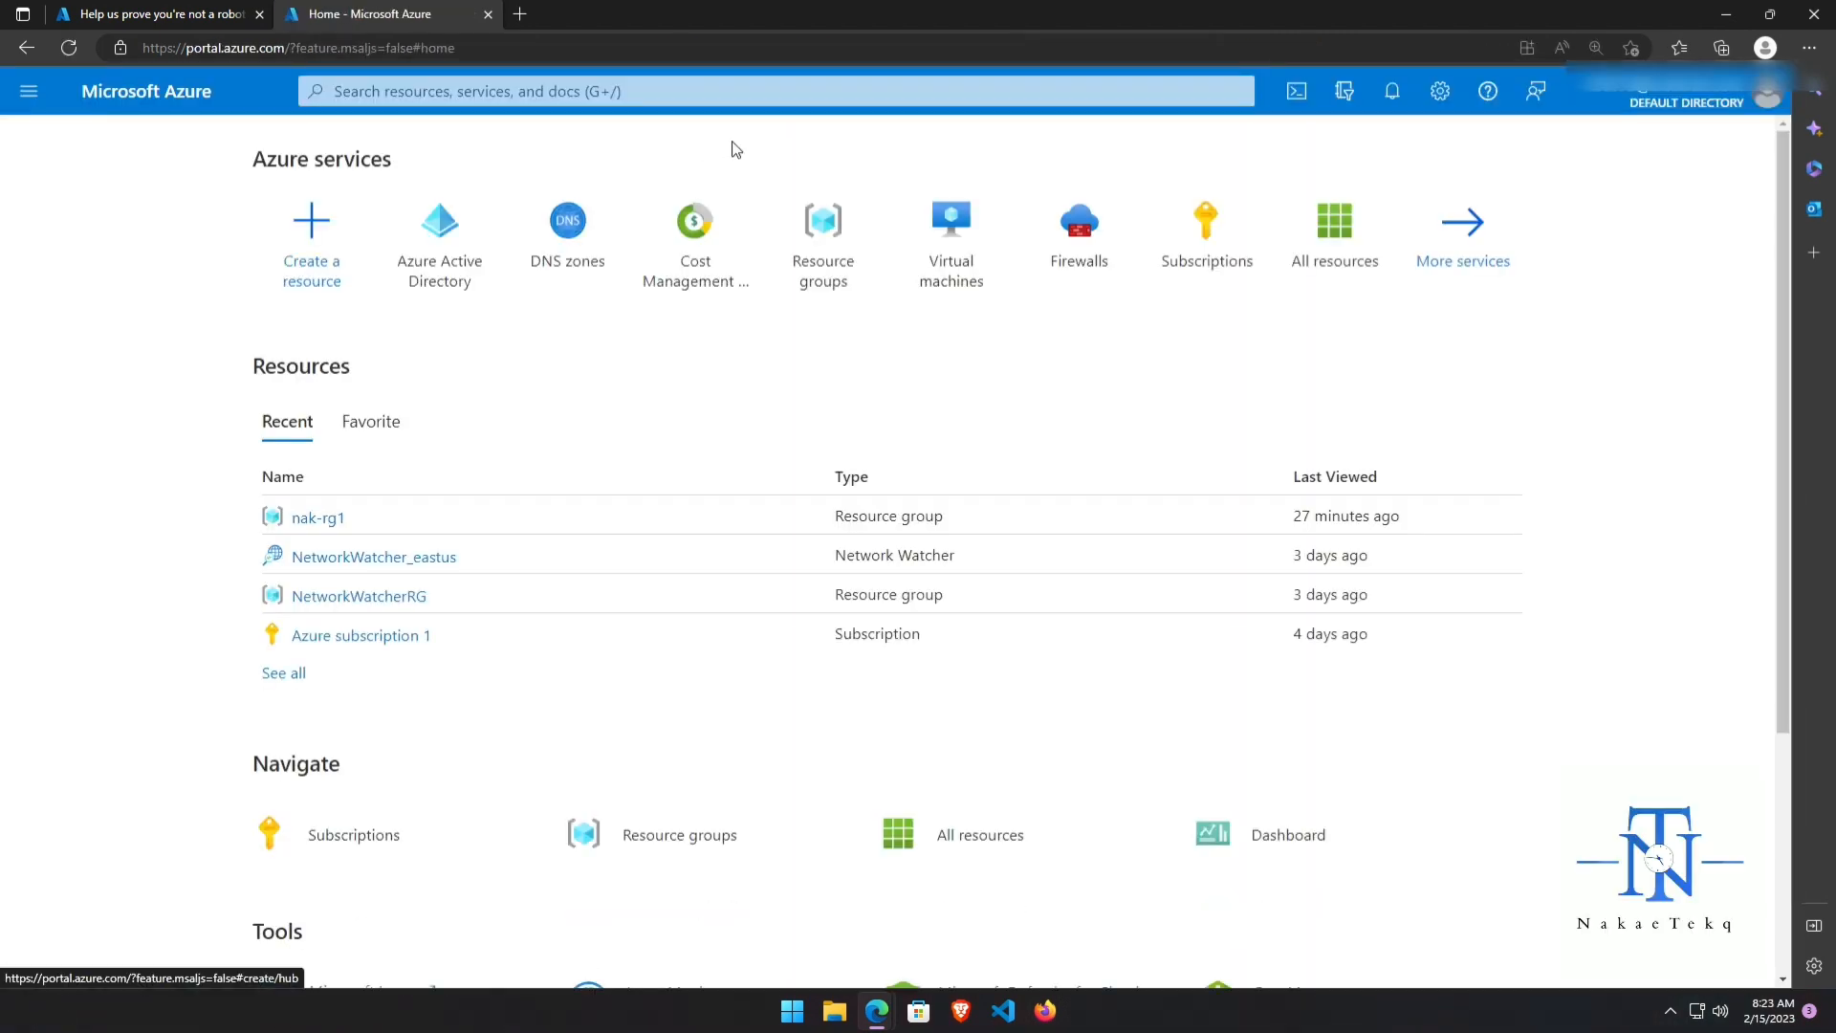
click(495, 231)
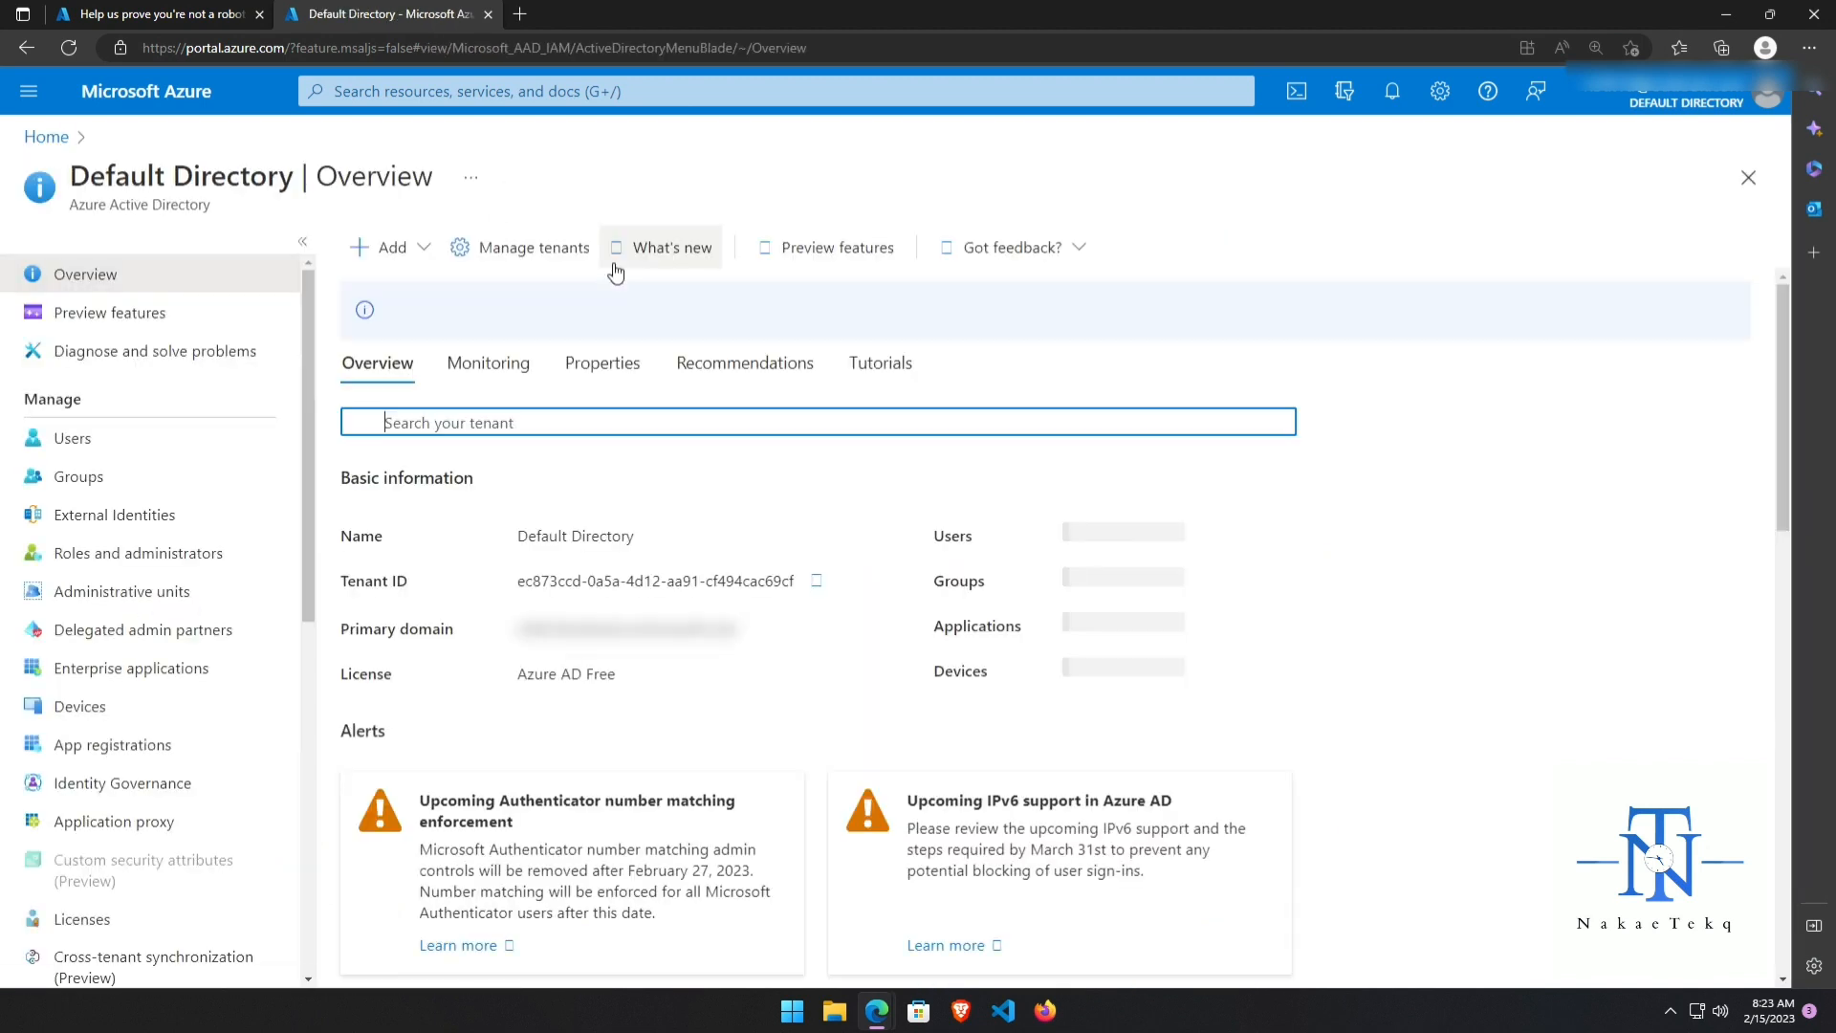
click(541, 265)
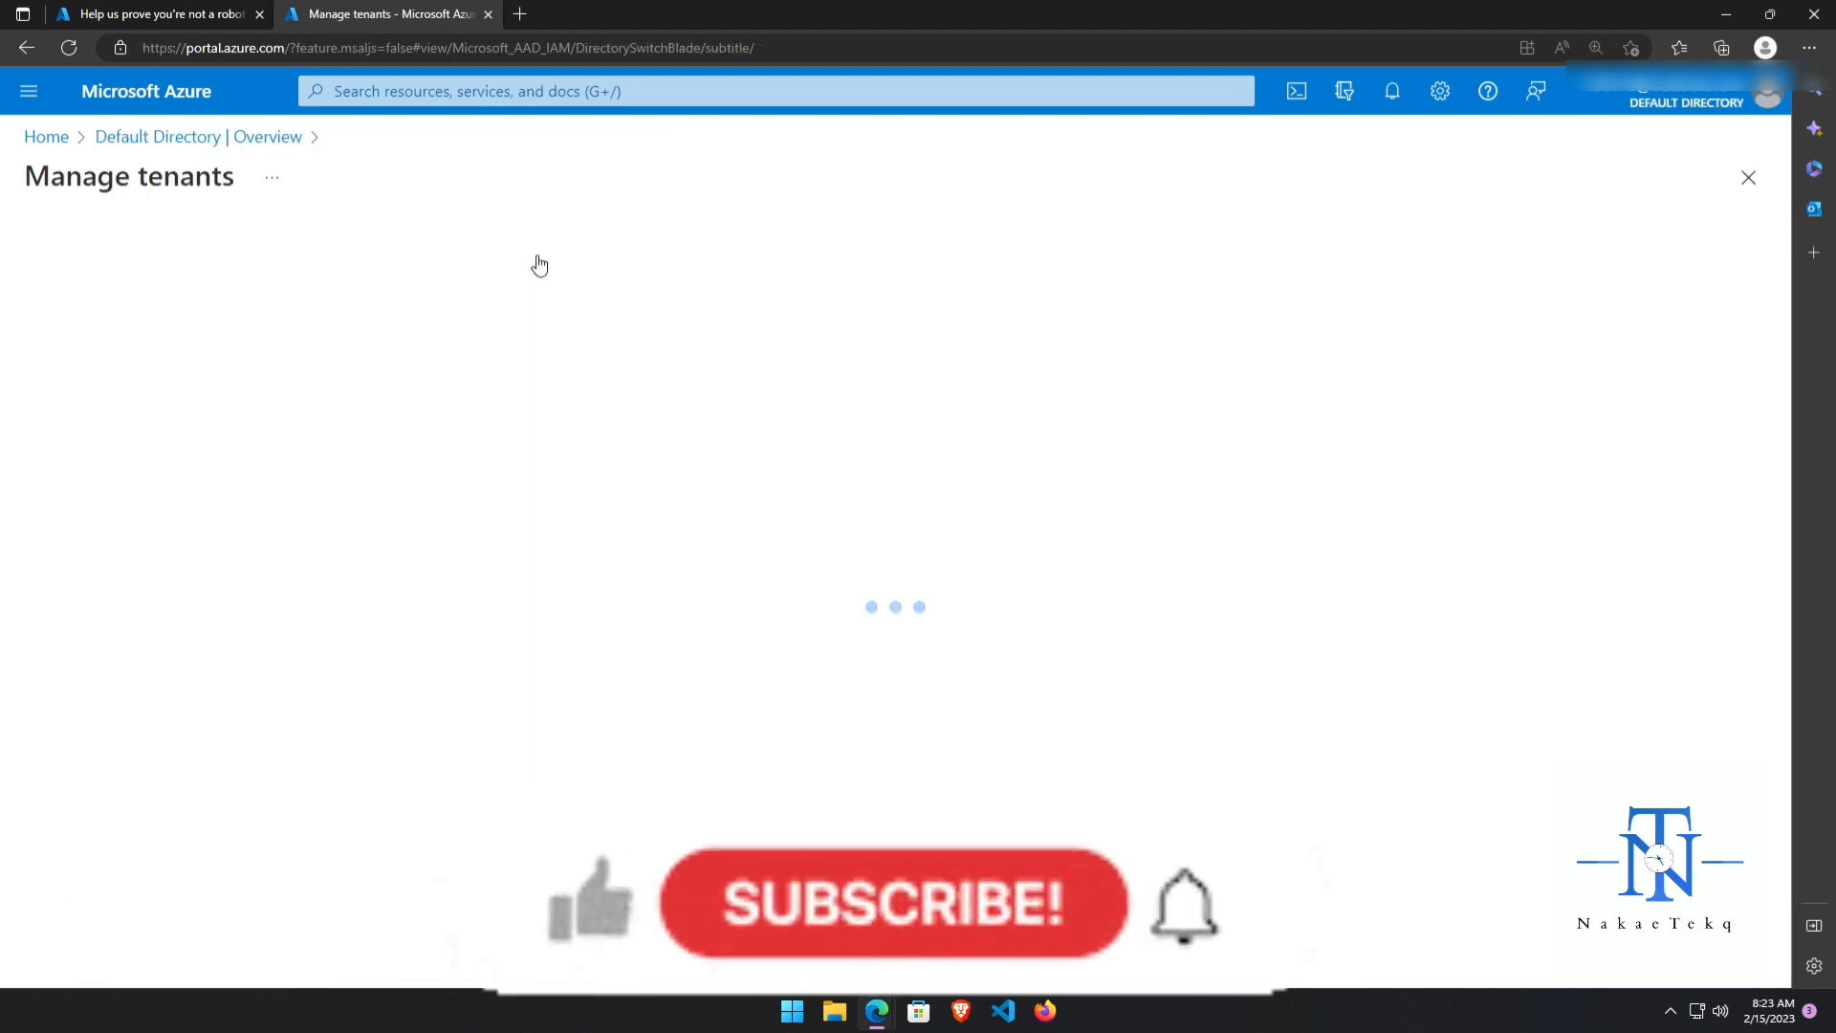